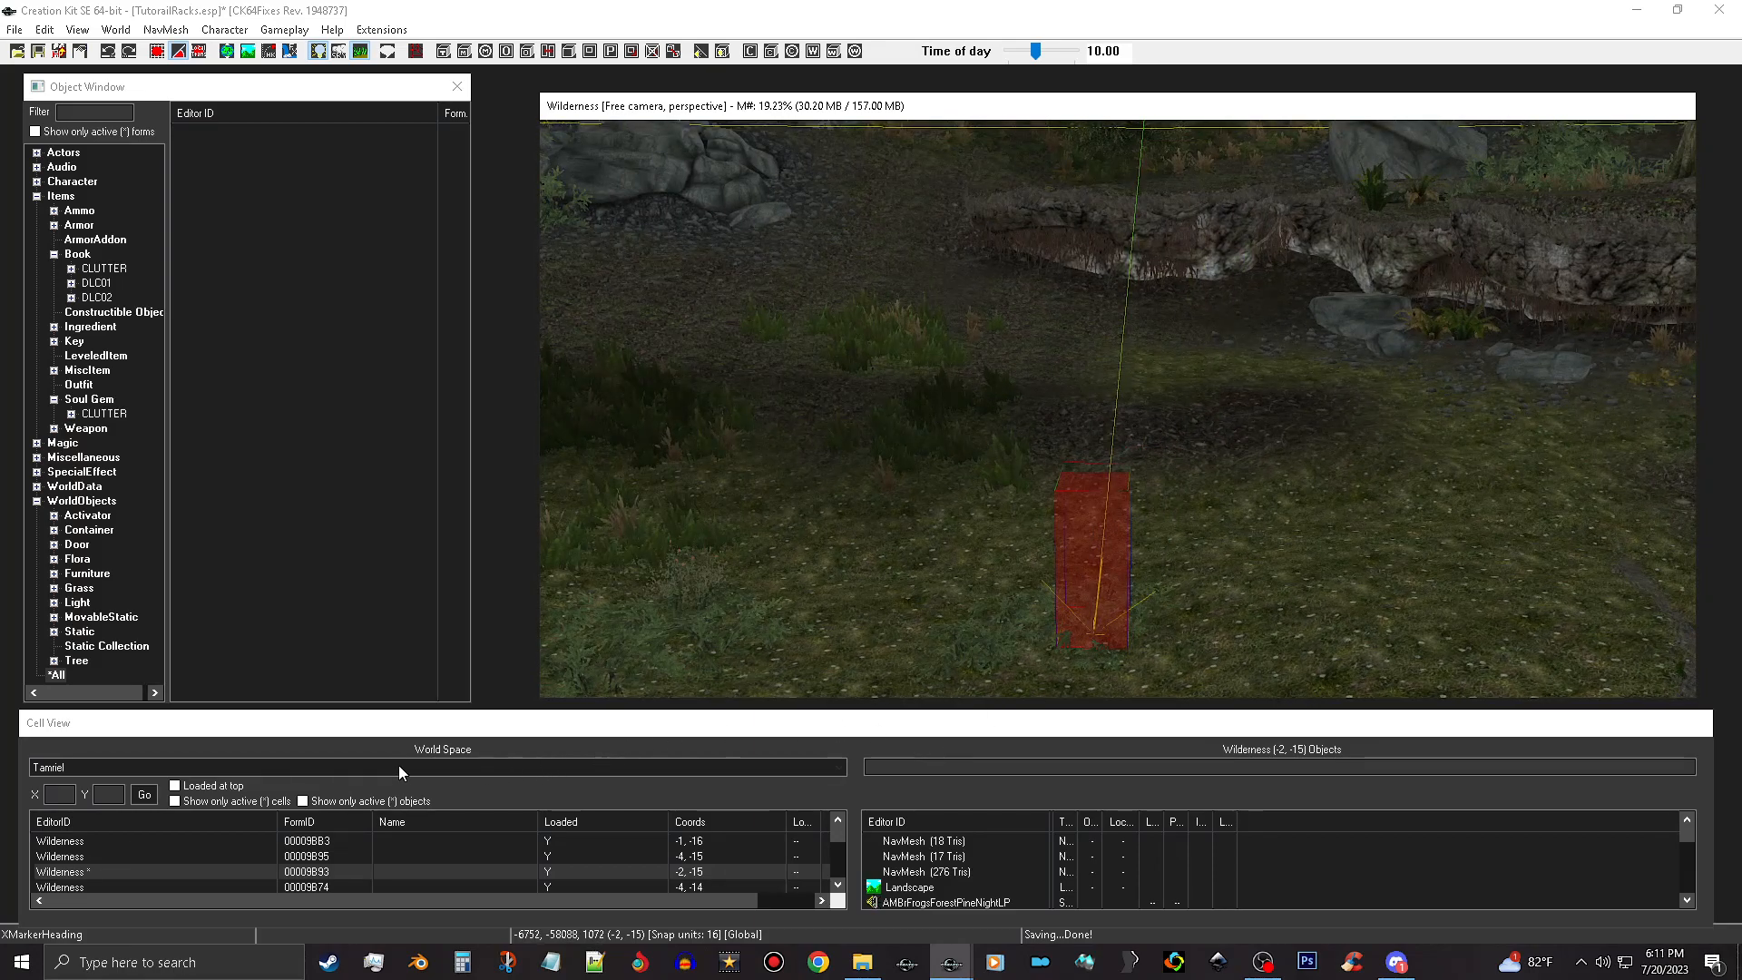
# Switch the world space to Interiors and load the 000M9WarehouseRackCell cell.
pyautogui.click(530, 769)
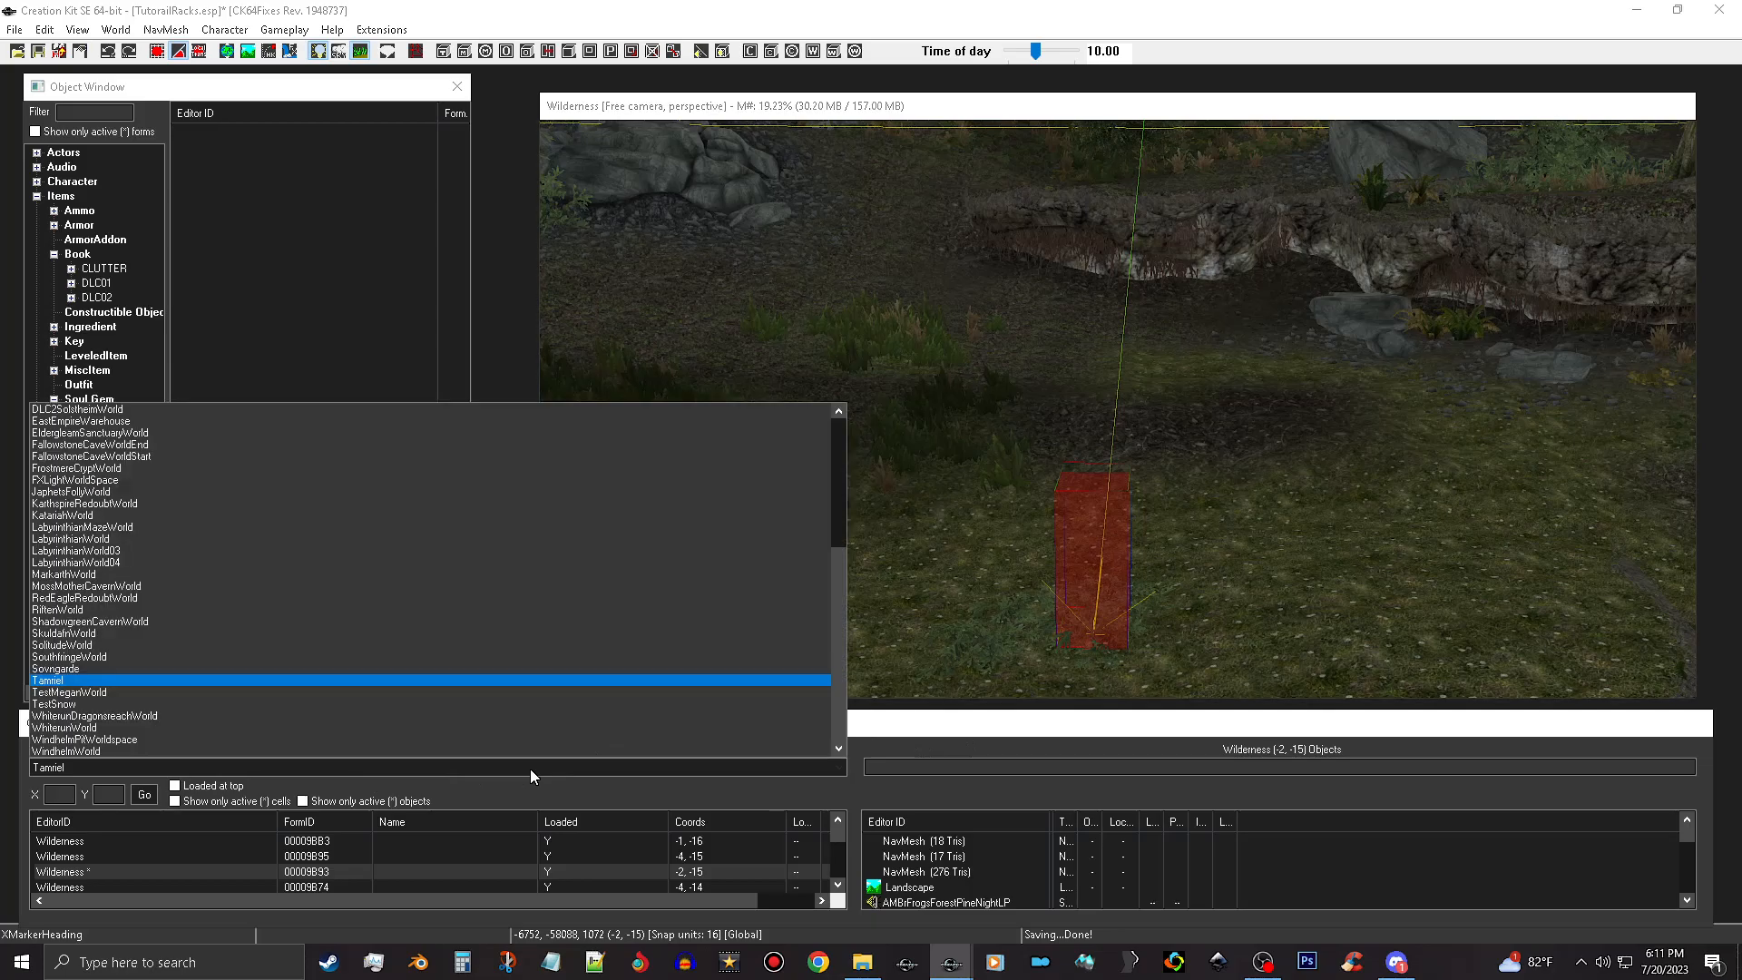
pyautogui.scroll(7, 454, 672)
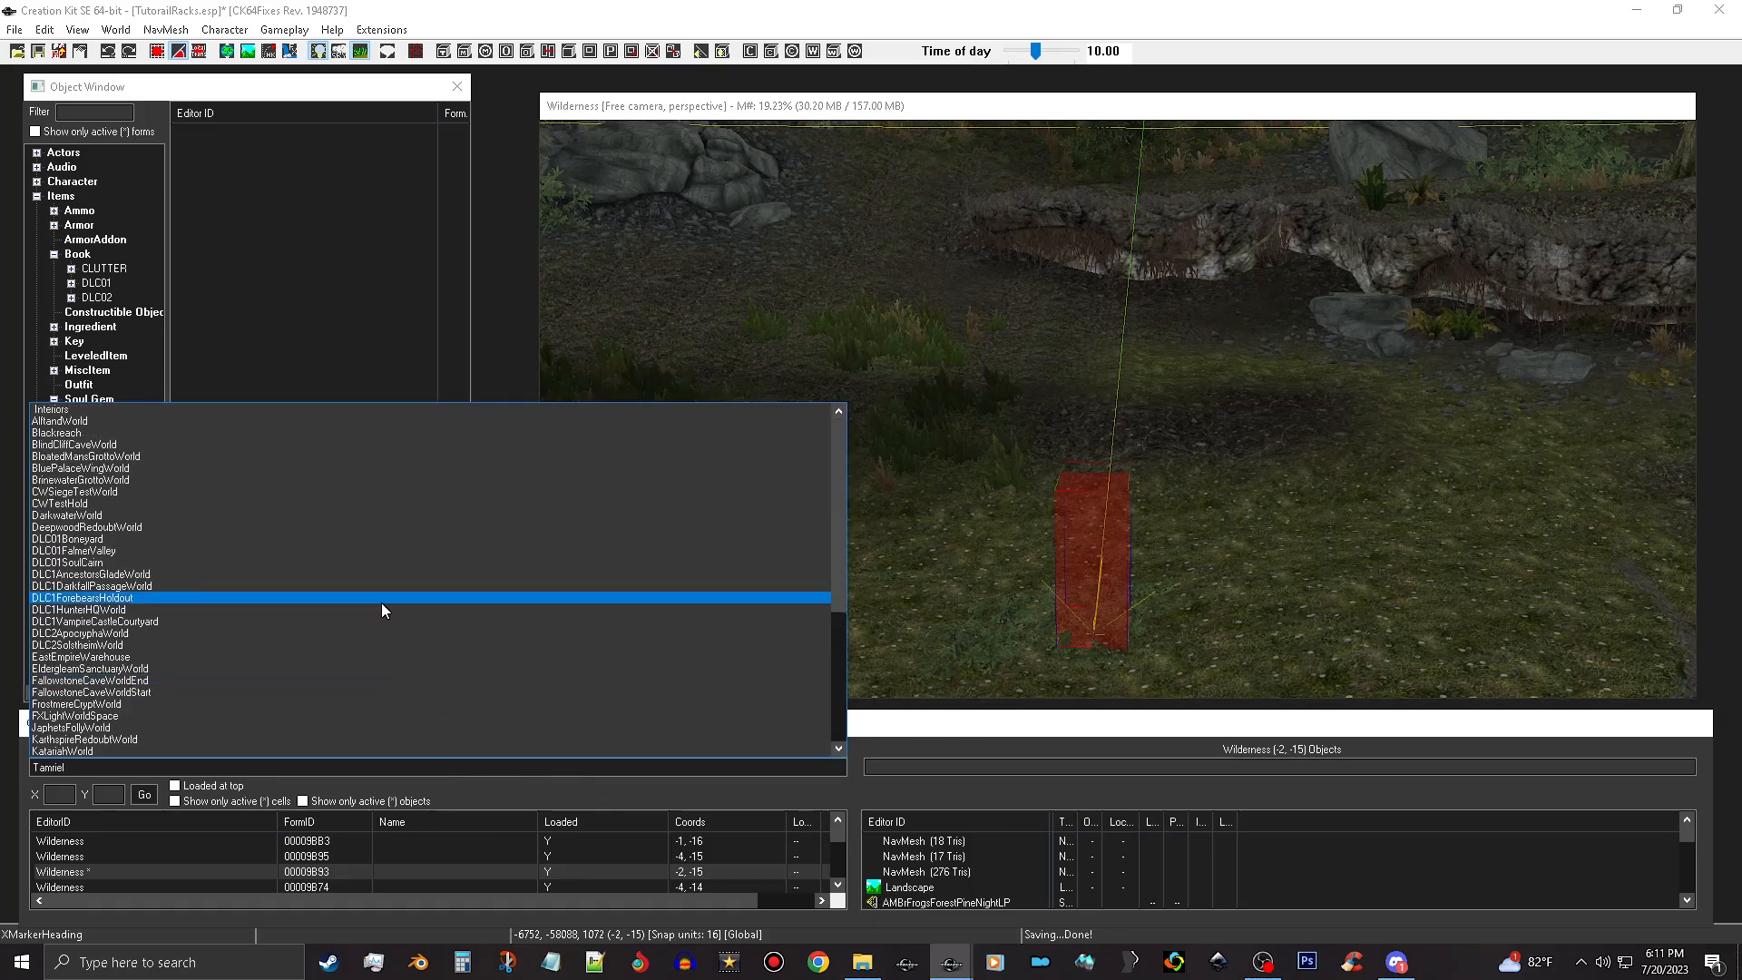
pyautogui.click(363, 409)
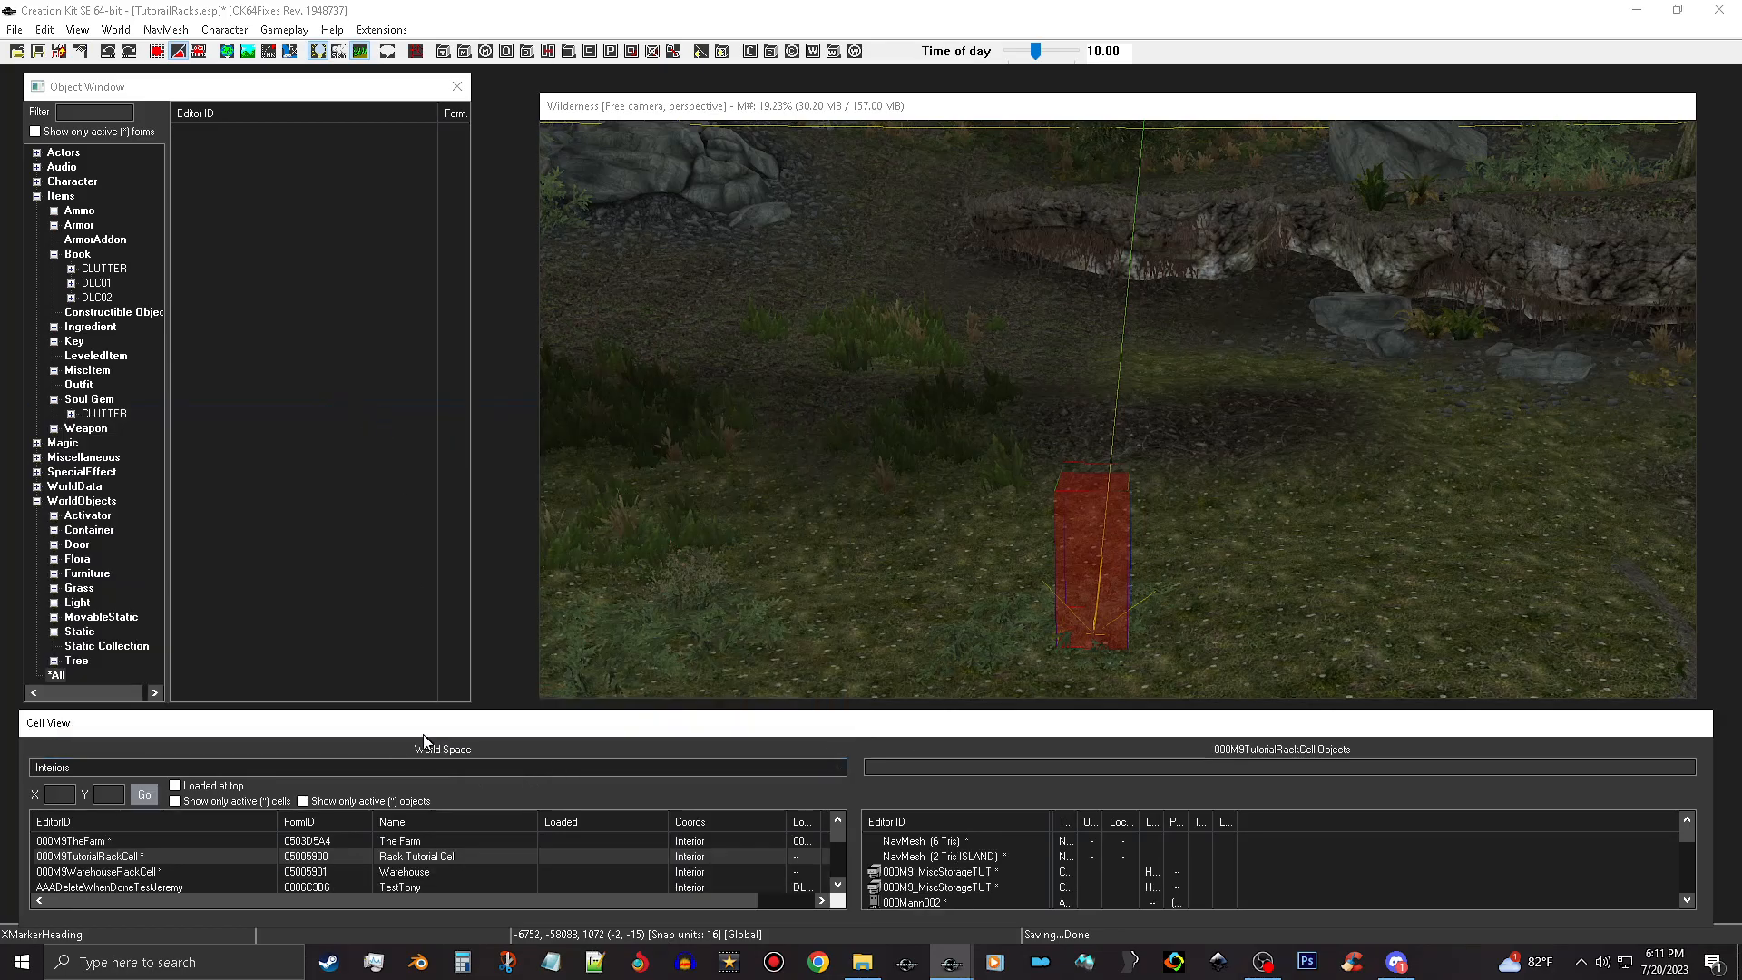
pyautogui.doubleClick(420, 873)
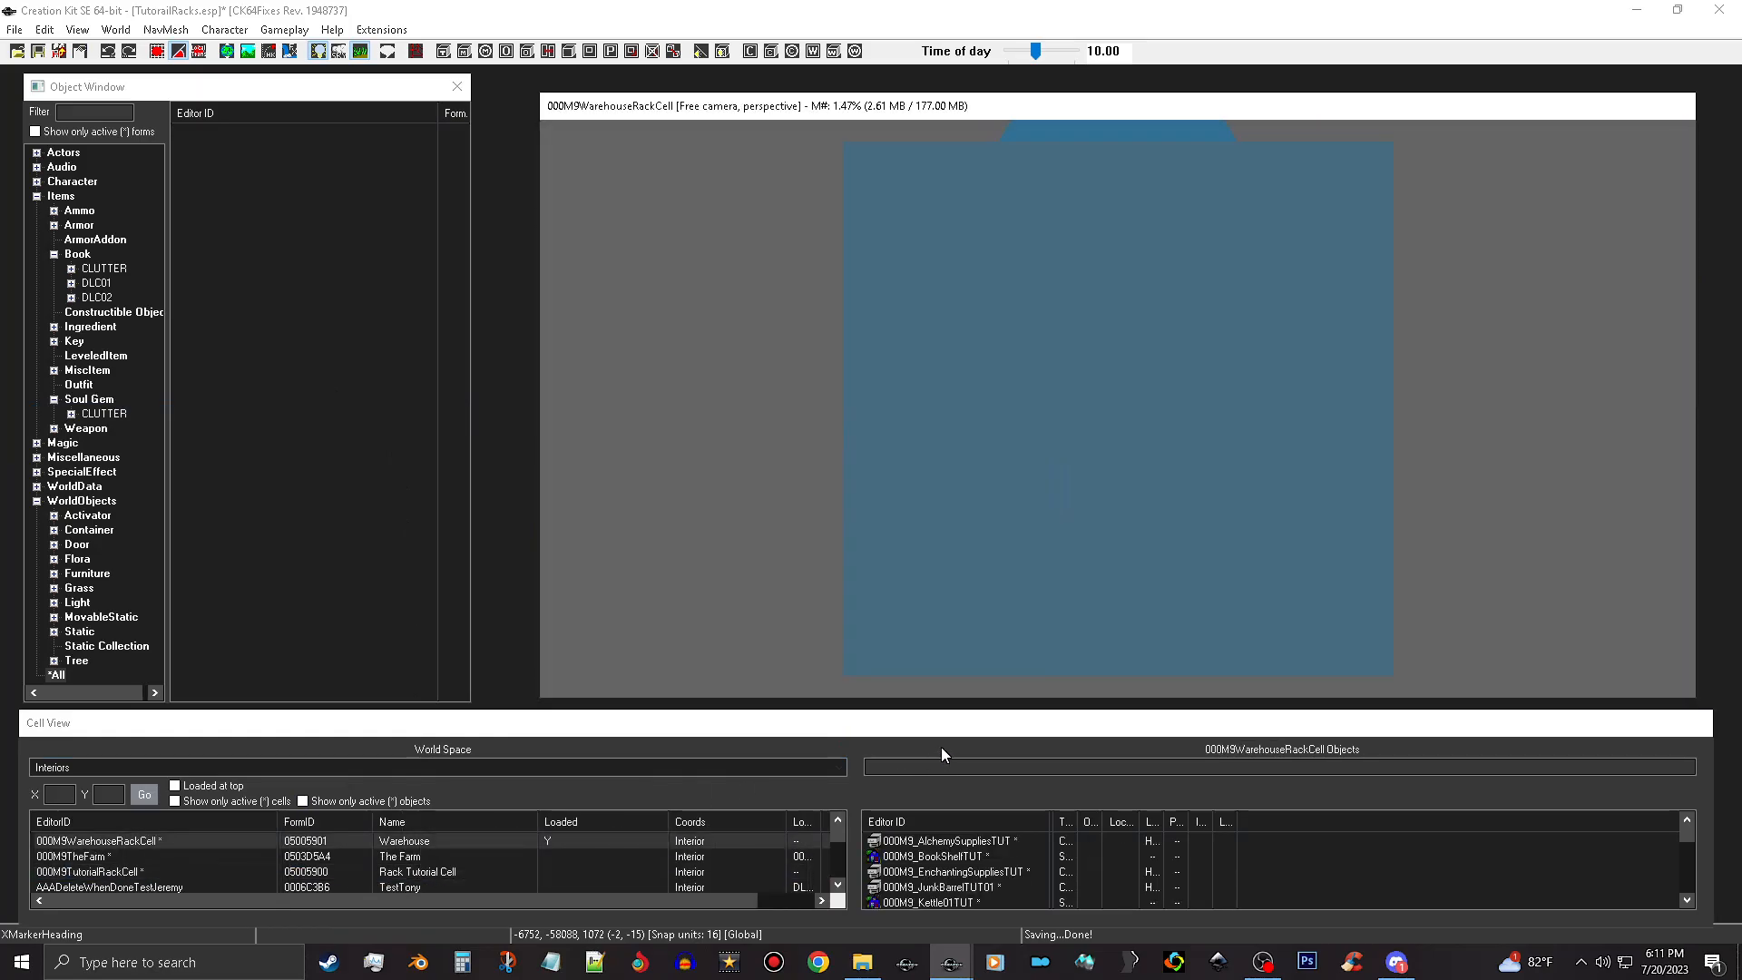
# Select the whole thatched warehouse building with its surrounding objects from above and copy the selection.
pyautogui.click(1211, 534)
pyautogui.keyDown('shift'); pyautogui.moveTo(1238, 486); pyautogui.dragTo(1205, 742, button='middle'); pyautogui.keyUp('shift')
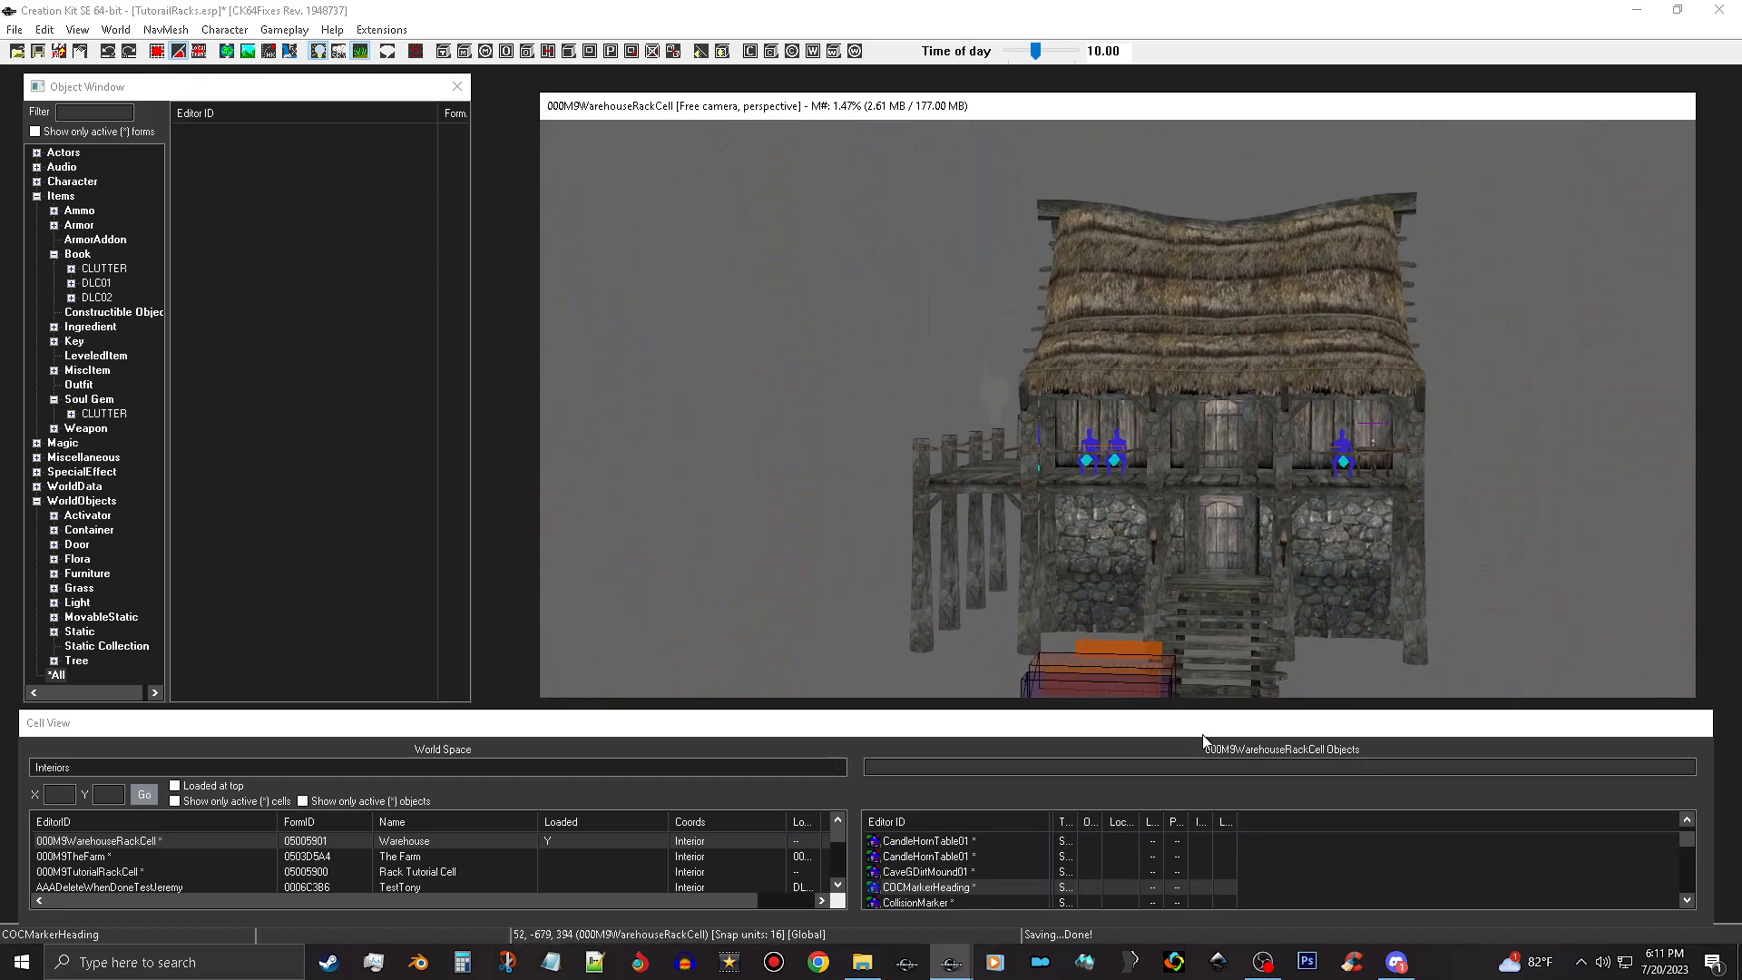
pyautogui.click(1225, 523)
pyautogui.keyDown('shift'); pyautogui.moveTo(1241, 519); pyautogui.dragTo(1235, 631, button='middle'); pyautogui.keyUp('shift')
pyautogui.scroll(5, 1233, 646)
pyautogui.scroll(-5, 1237, 639)
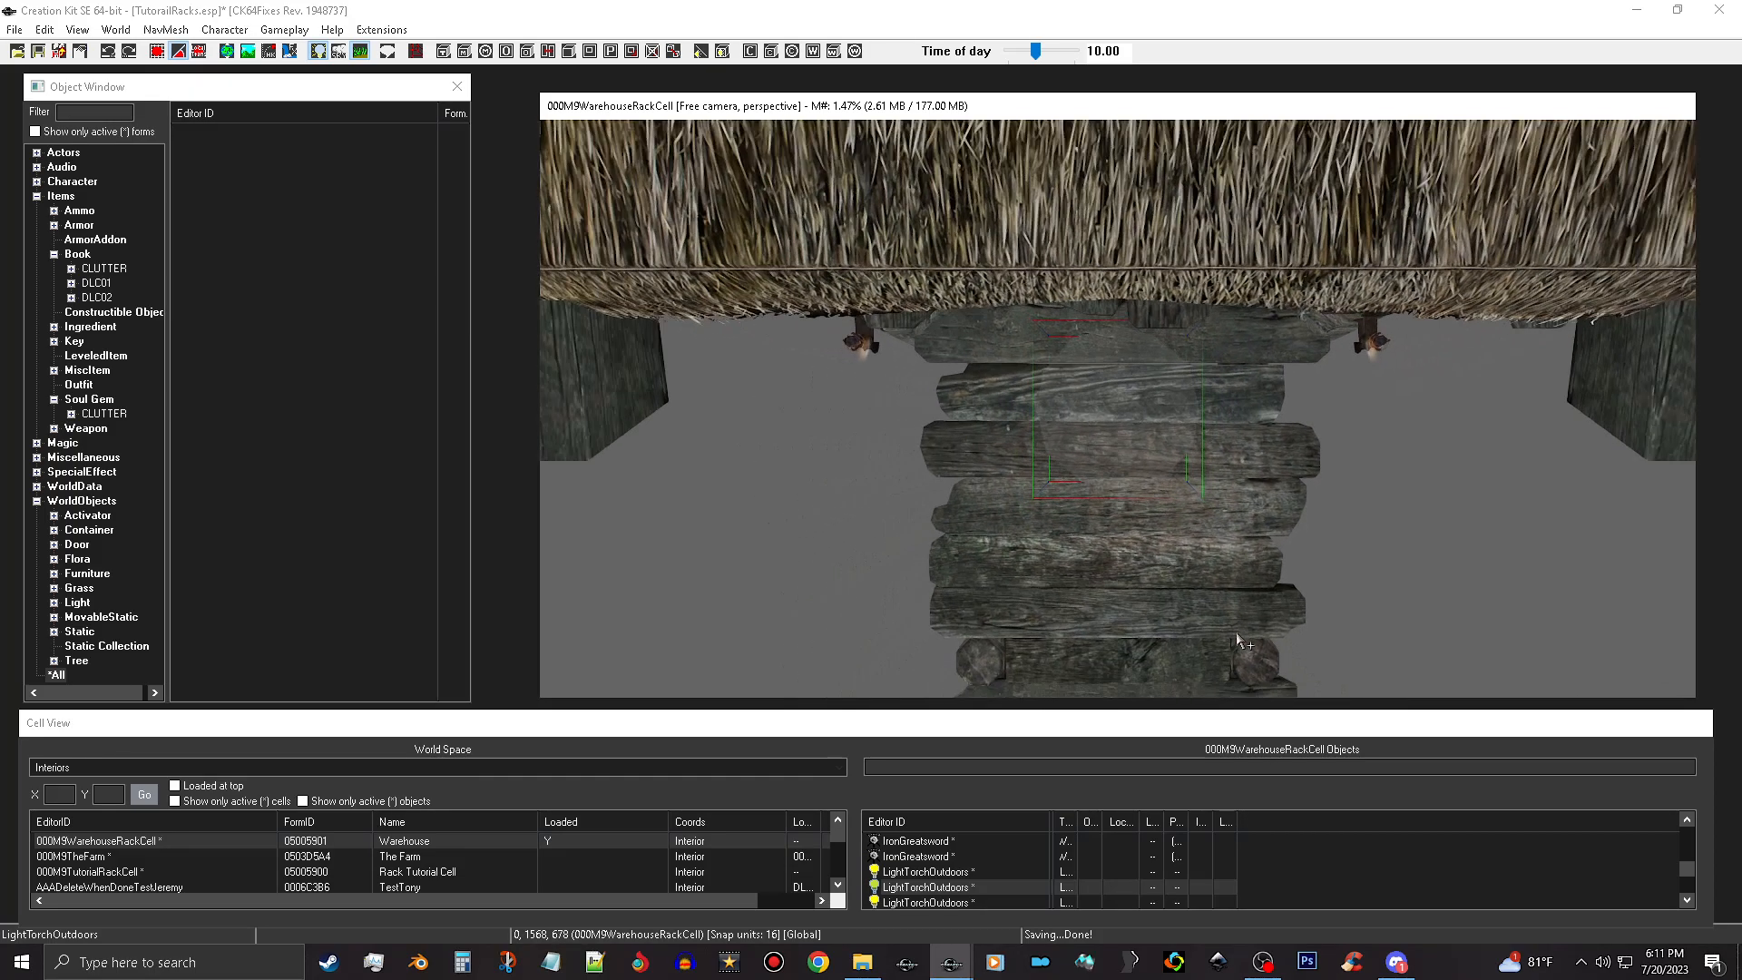
pyautogui.scroll(-5, 1242, 640)
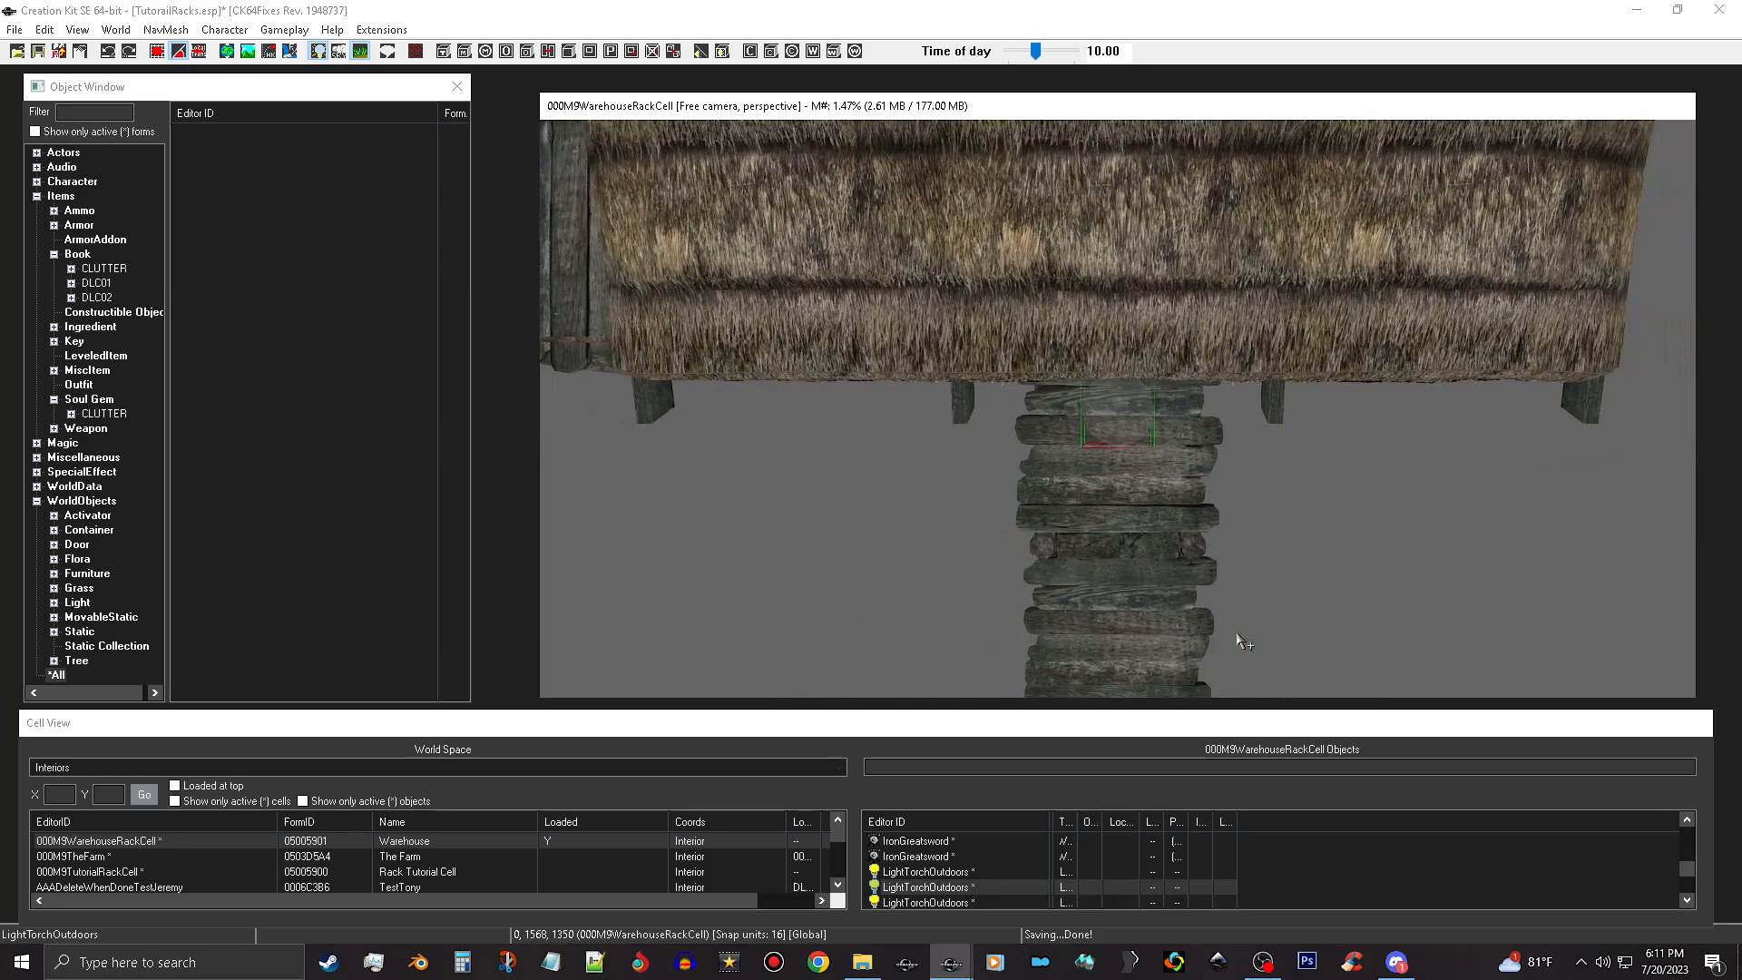
pyautogui.scroll(-5, 1241, 641)
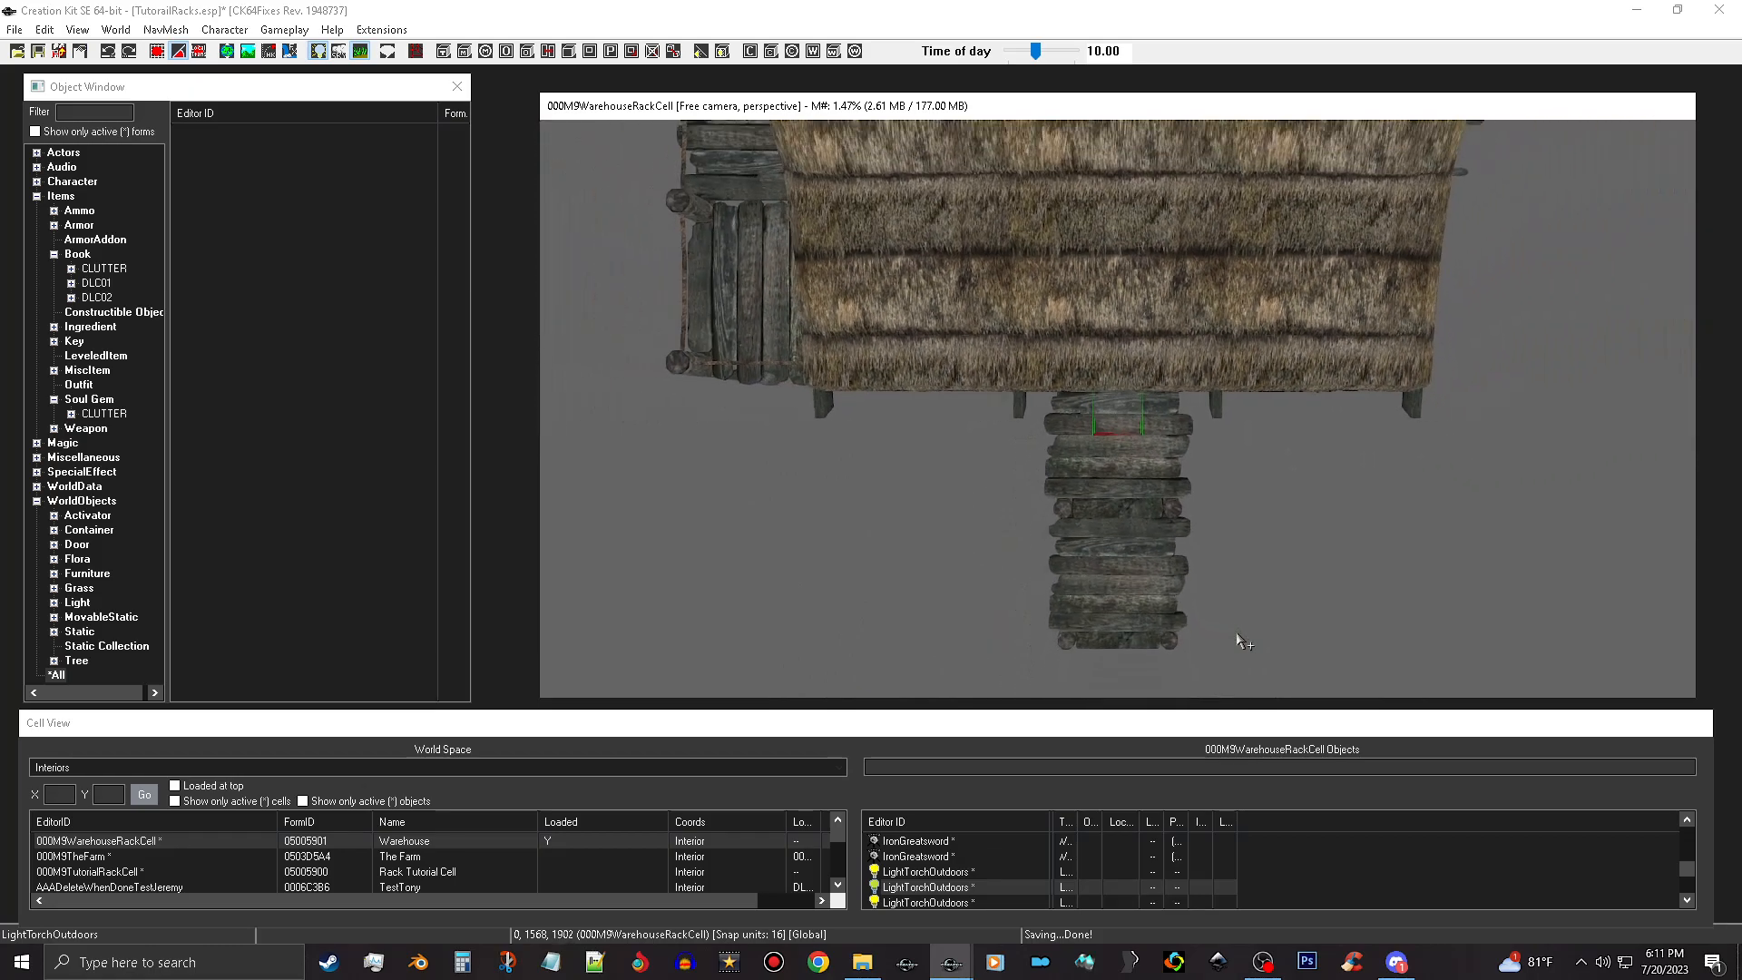
pyautogui.scroll(-6, 1240, 641)
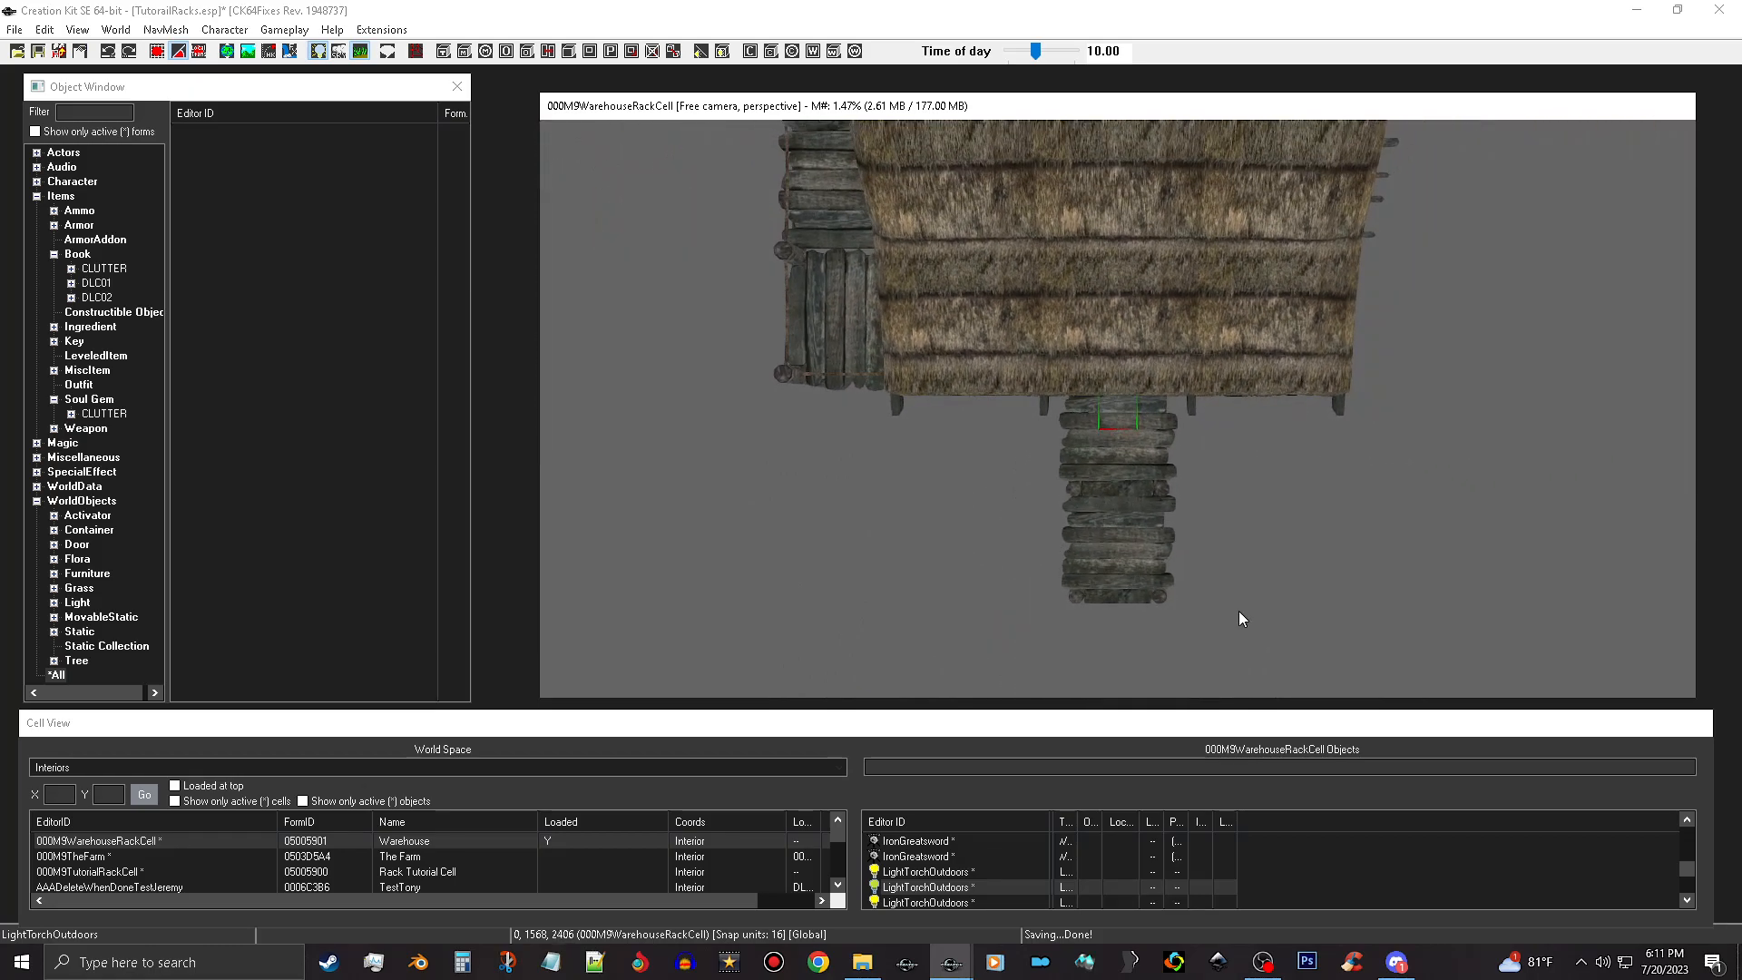
pyautogui.moveTo(1324, 390); pyautogui.dragTo(1312, 648, button='middle')
pyautogui.scroll(-2, 1331, 522)
pyautogui.scroll(-3, 1331, 522)
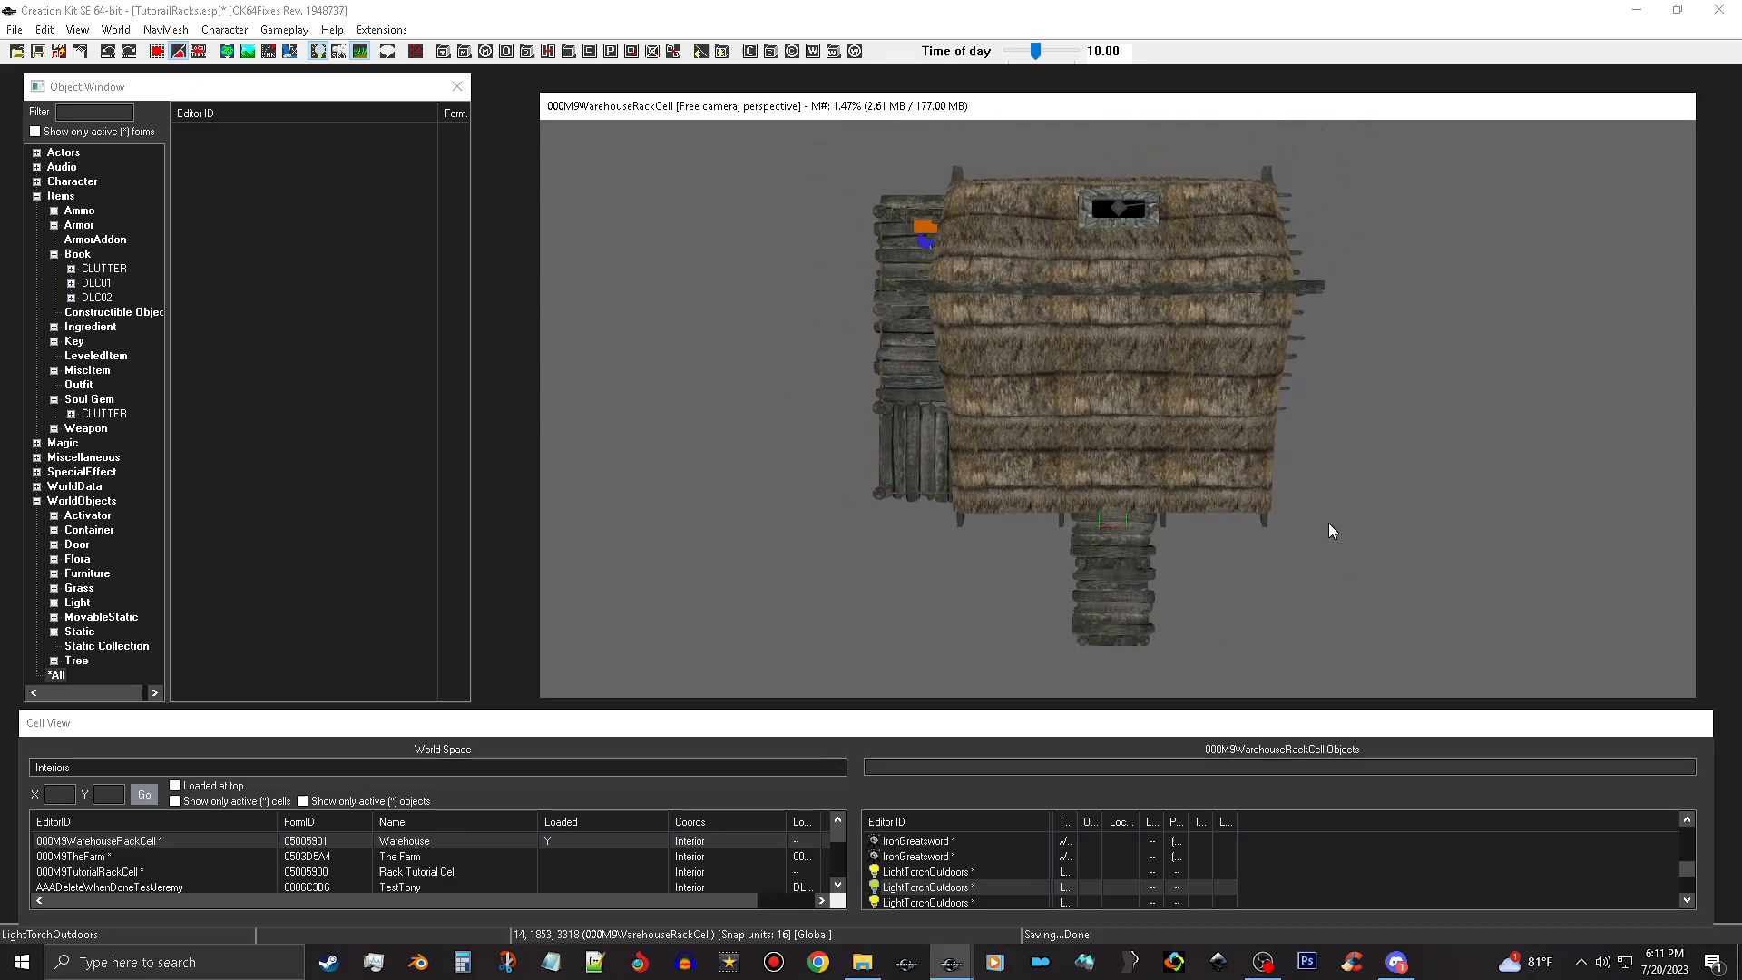
pyautogui.scroll(-2, 1329, 524)
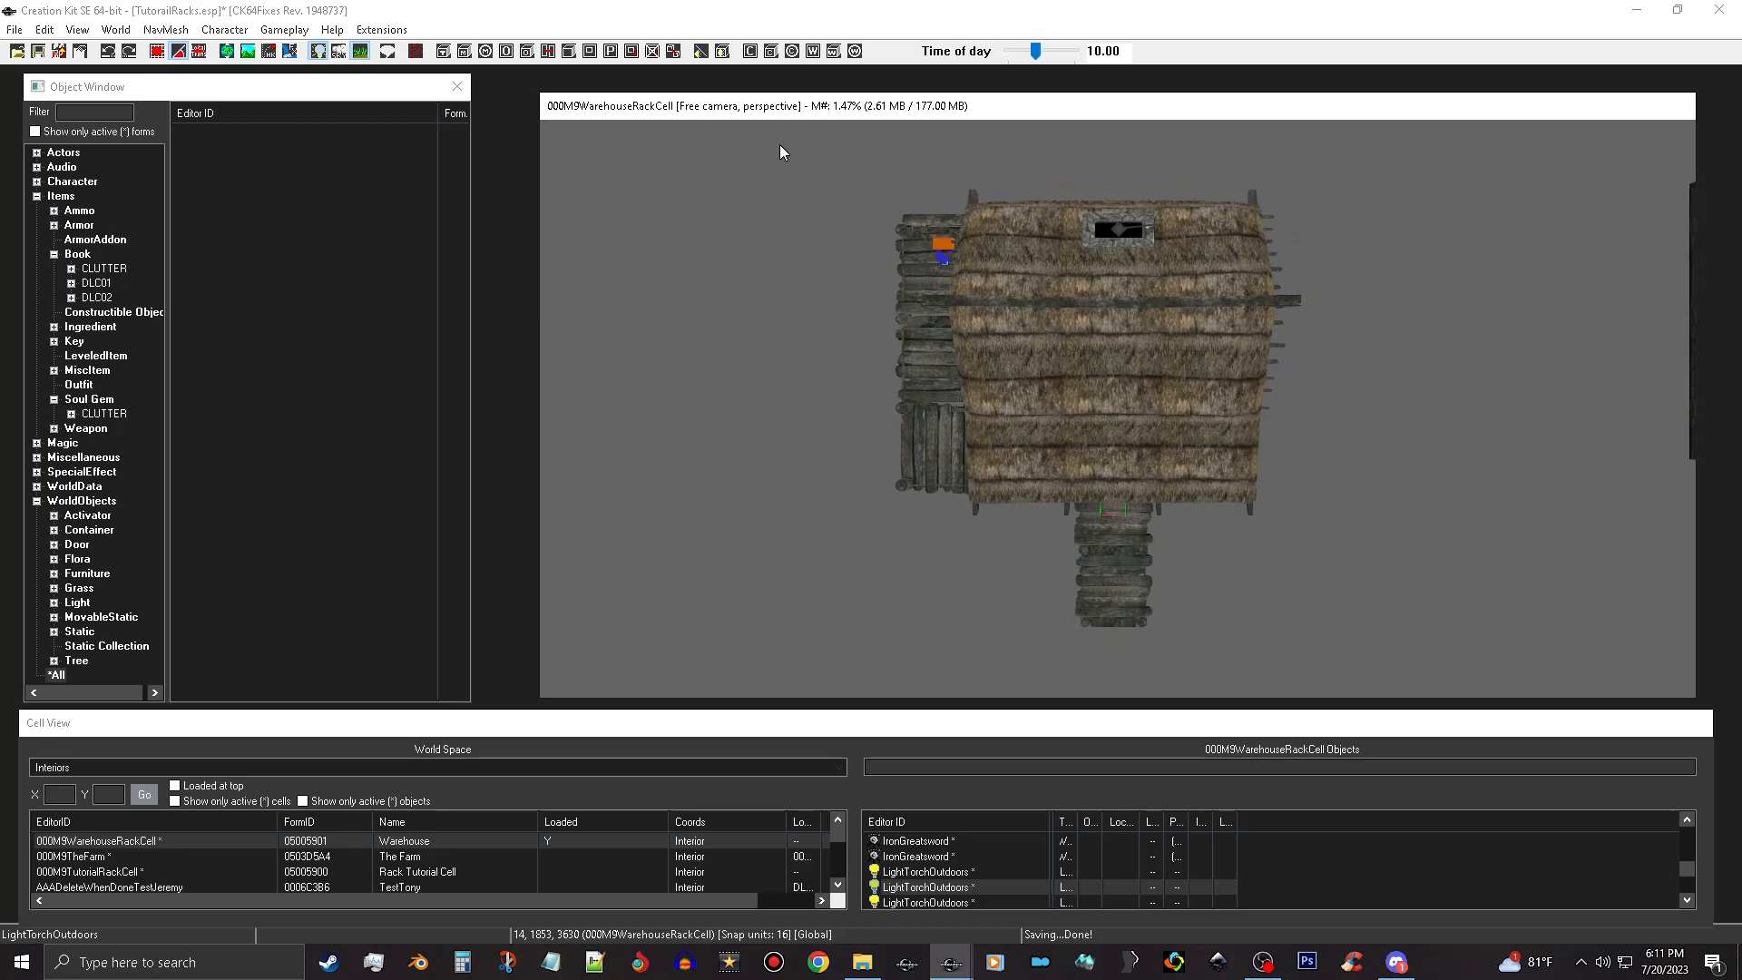
pyautogui.moveTo(780, 145); pyautogui.dragTo(1429, 673)
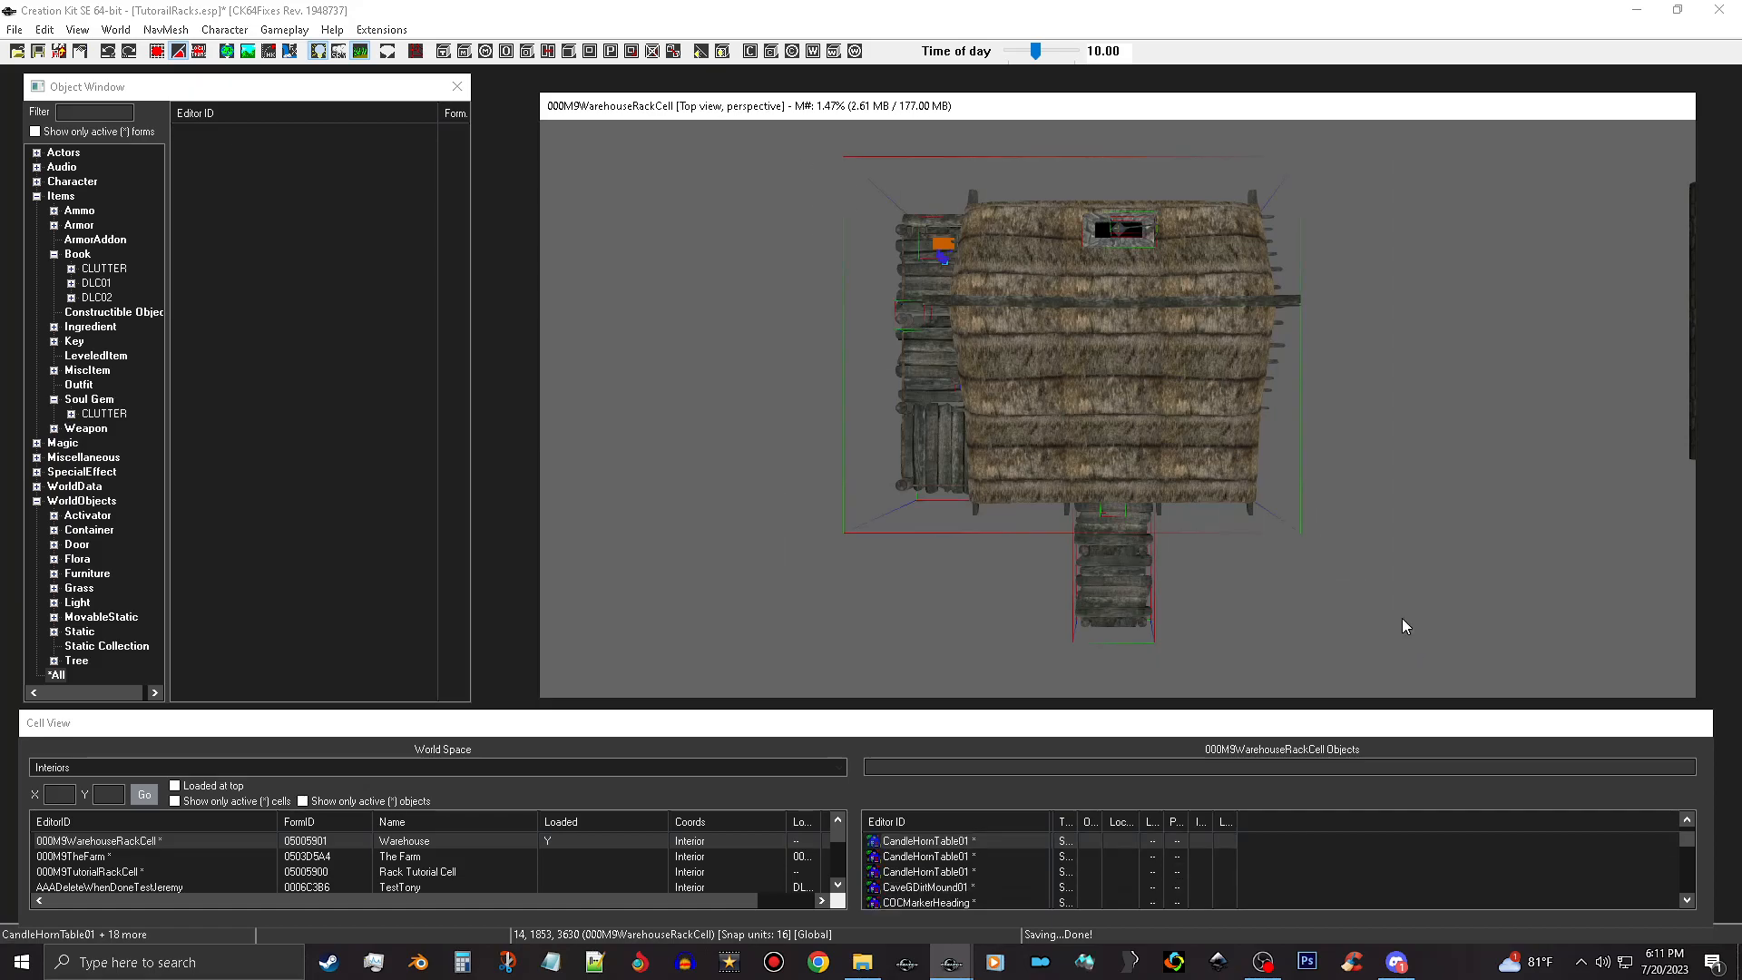
pyautogui.keyDown('shift'); pyautogui.moveTo(1321, 482); pyautogui.dragTo(1323, 414, button='middle'); pyautogui.keyUp('shift')
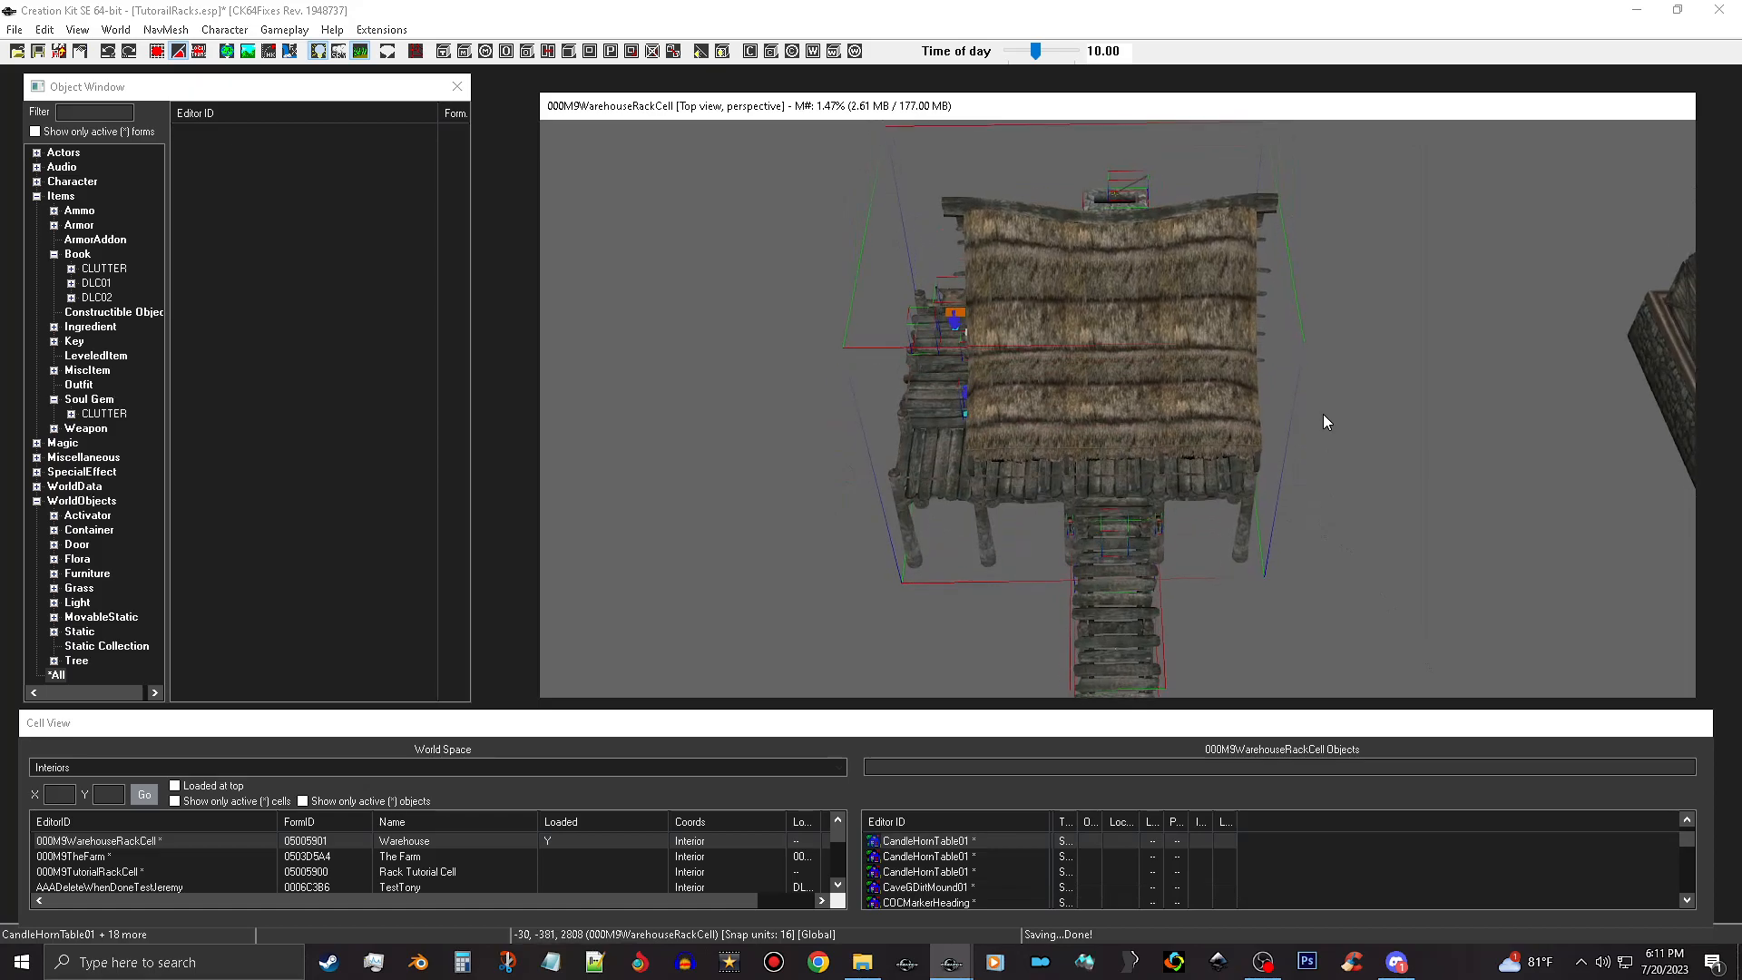
pyautogui.rightClick(1140, 403)
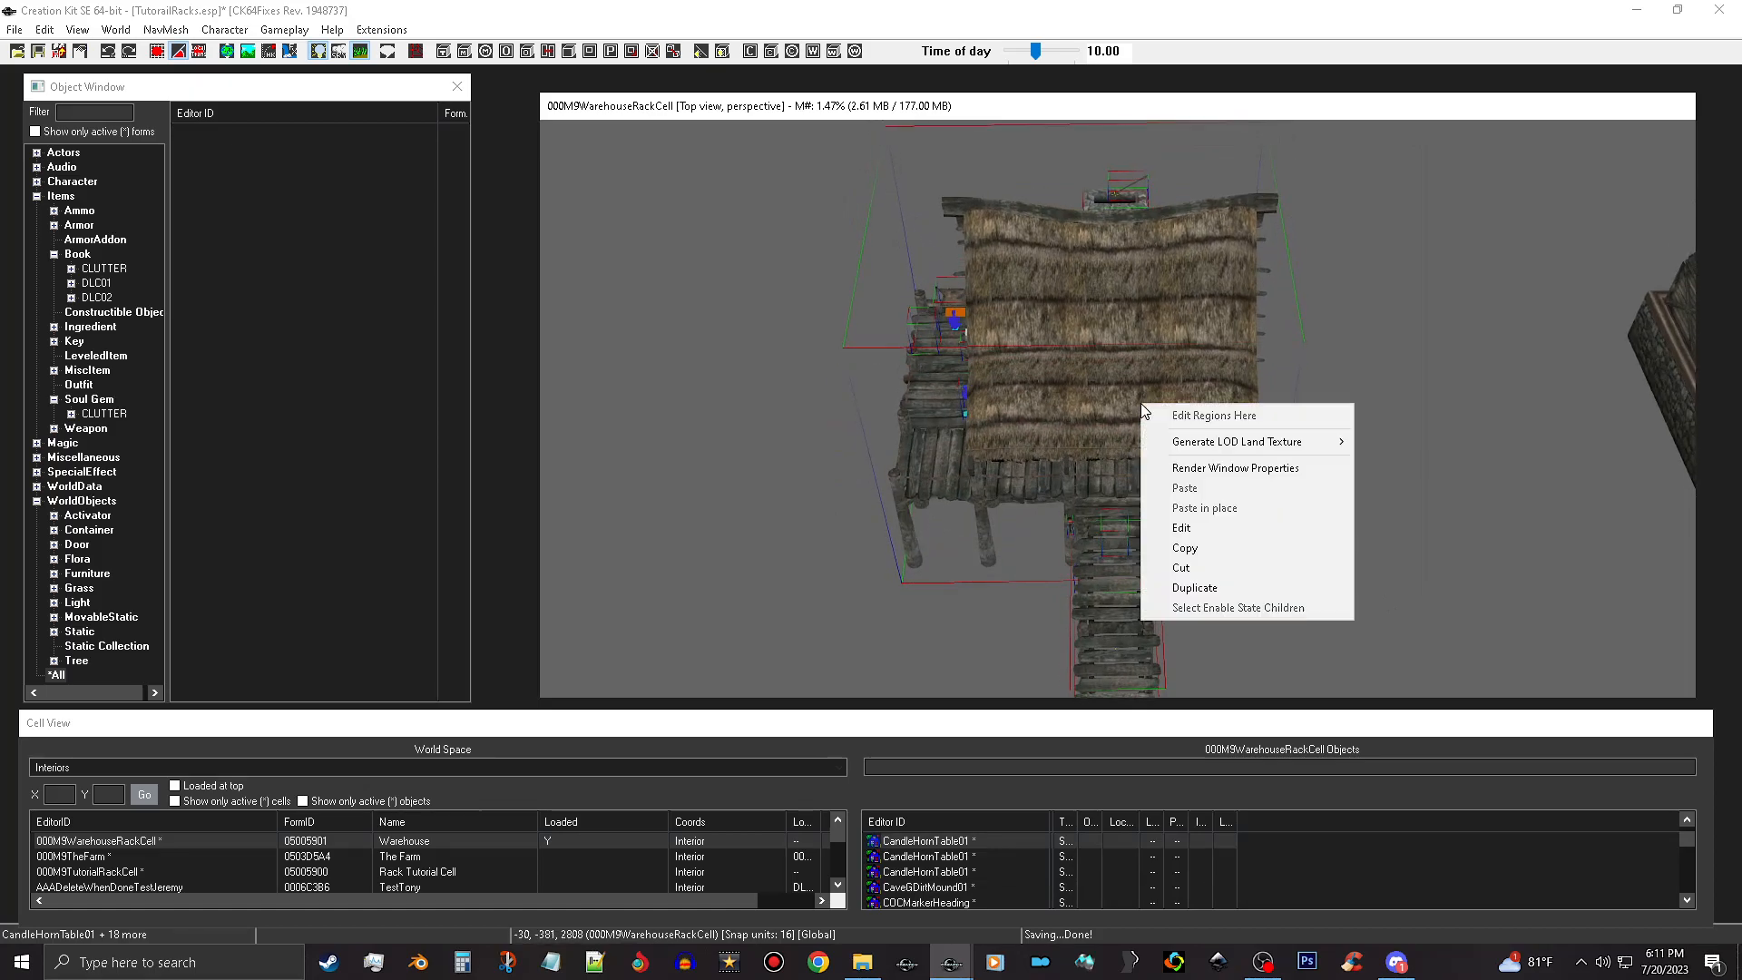
pyautogui.click(1237, 551)
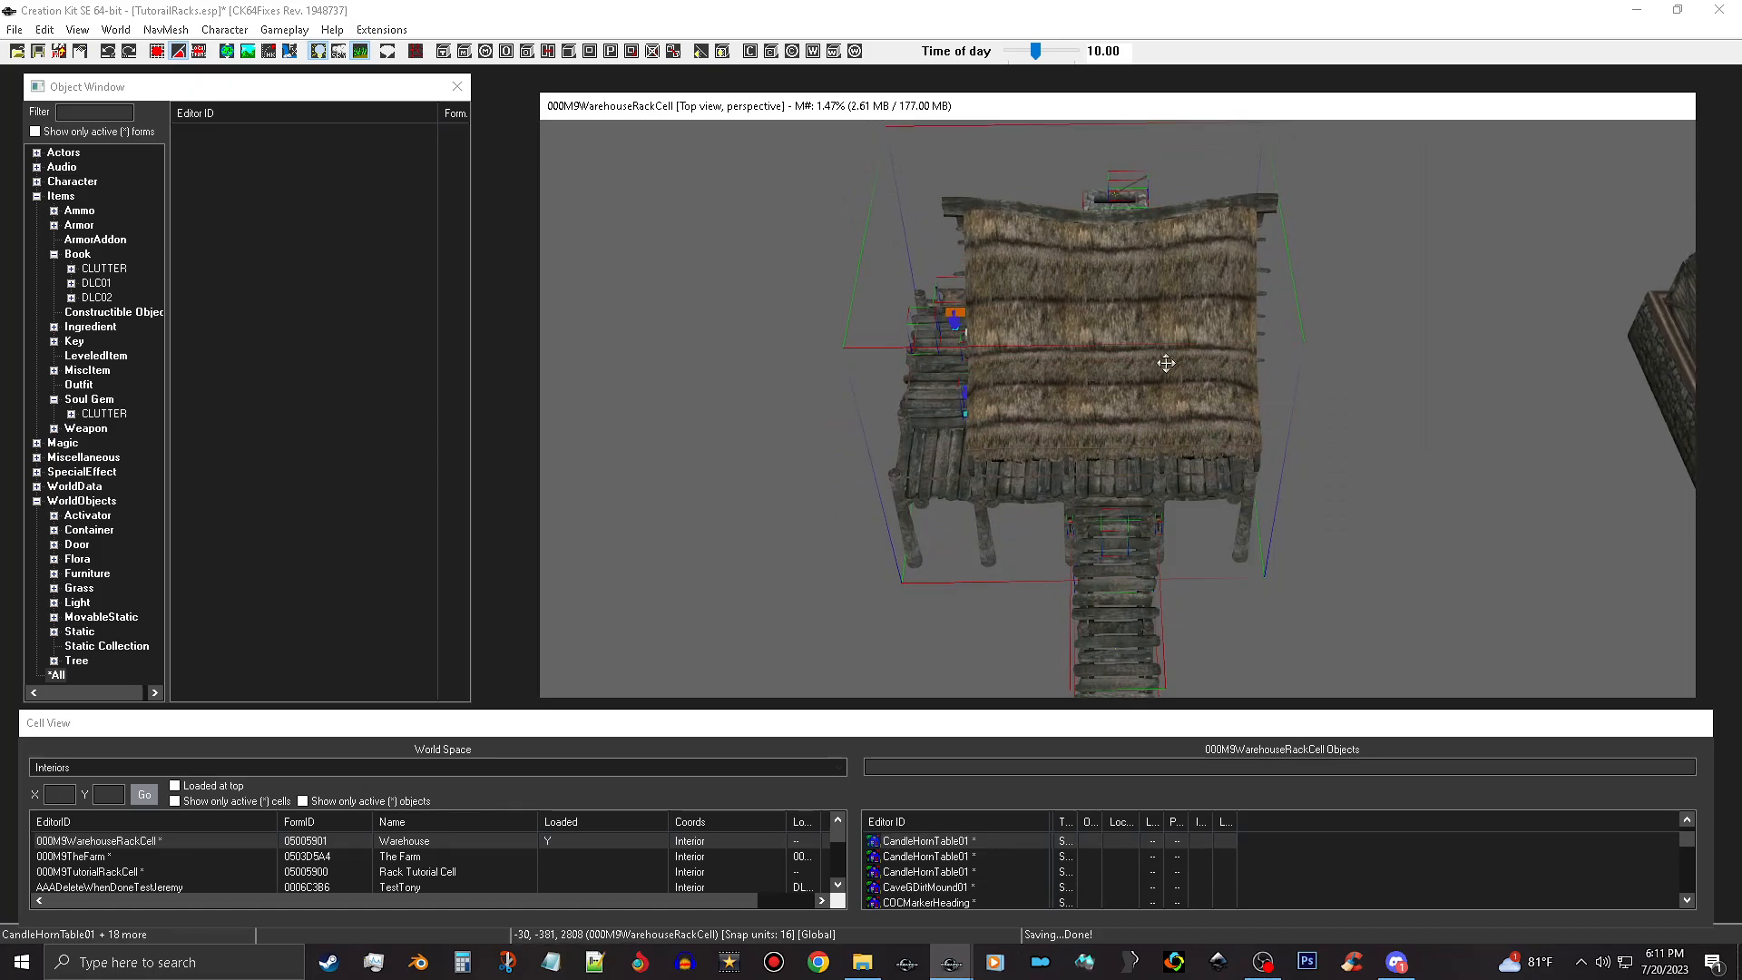
pyautogui.rightClick(1167, 361)
pyautogui.click(1277, 506)
pyautogui.rightClick(1189, 388)
pyautogui.click(1257, 536)
# Switch the world space to Tamriel and load the 000M9TheFarmEXT01 cell at its MapMarker.
pyautogui.click(614, 766)
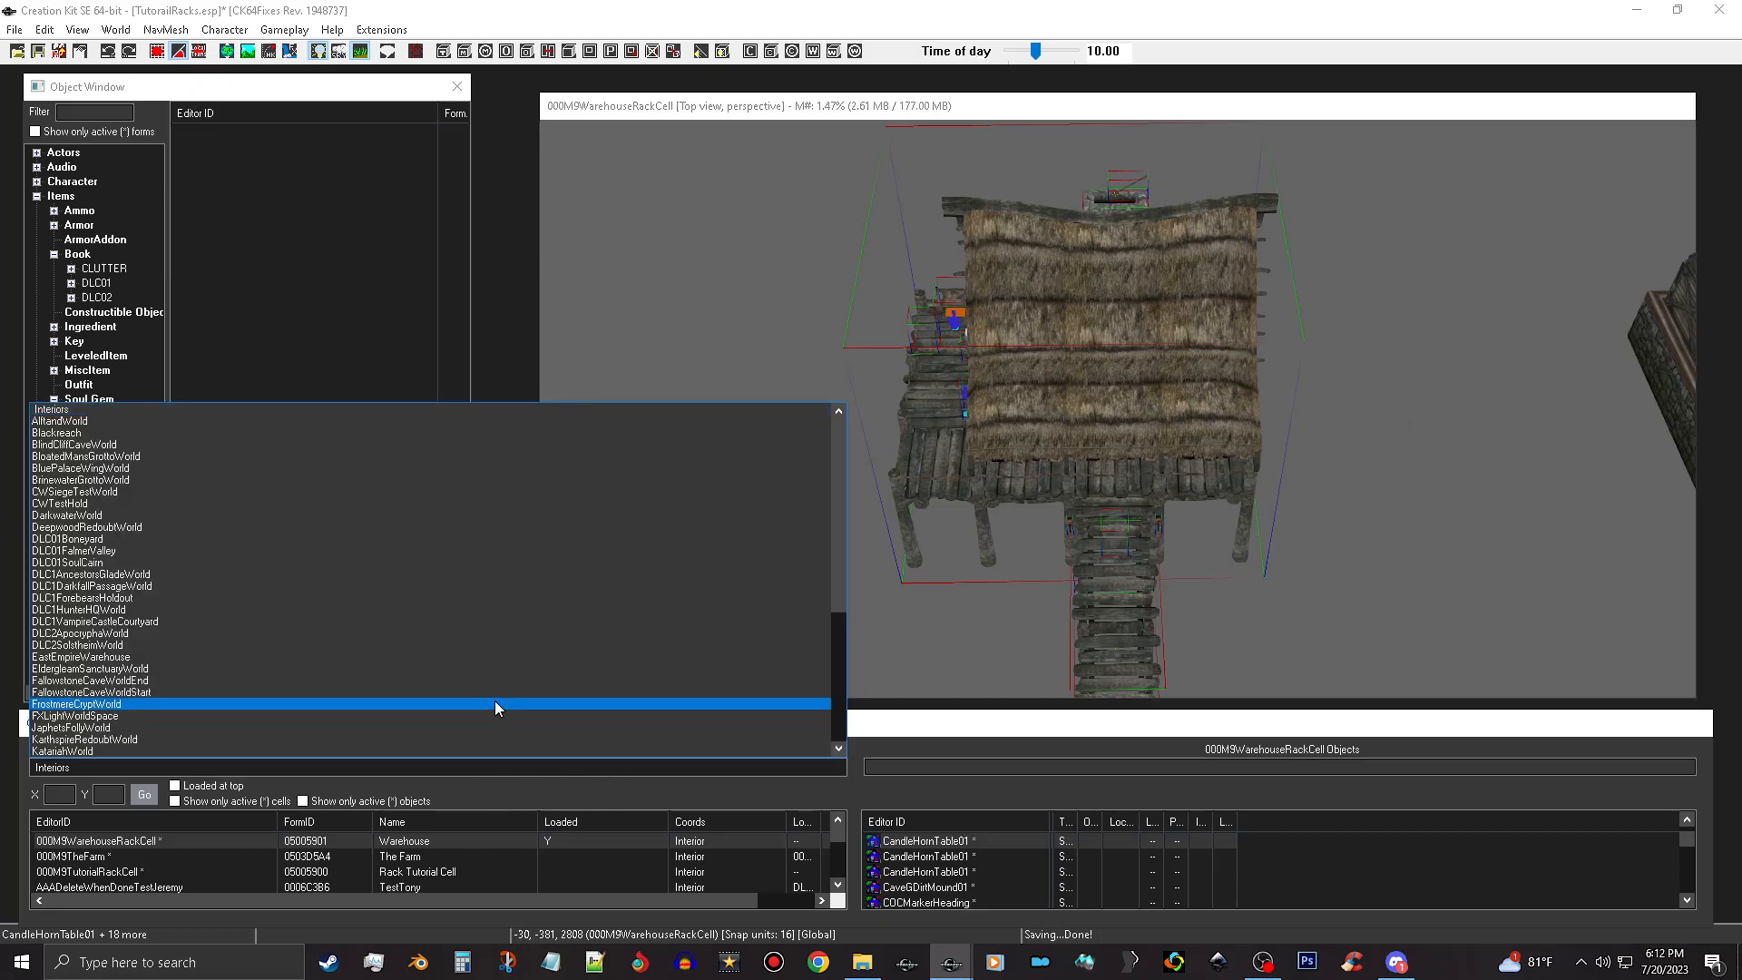
pyautogui.click(342, 704)
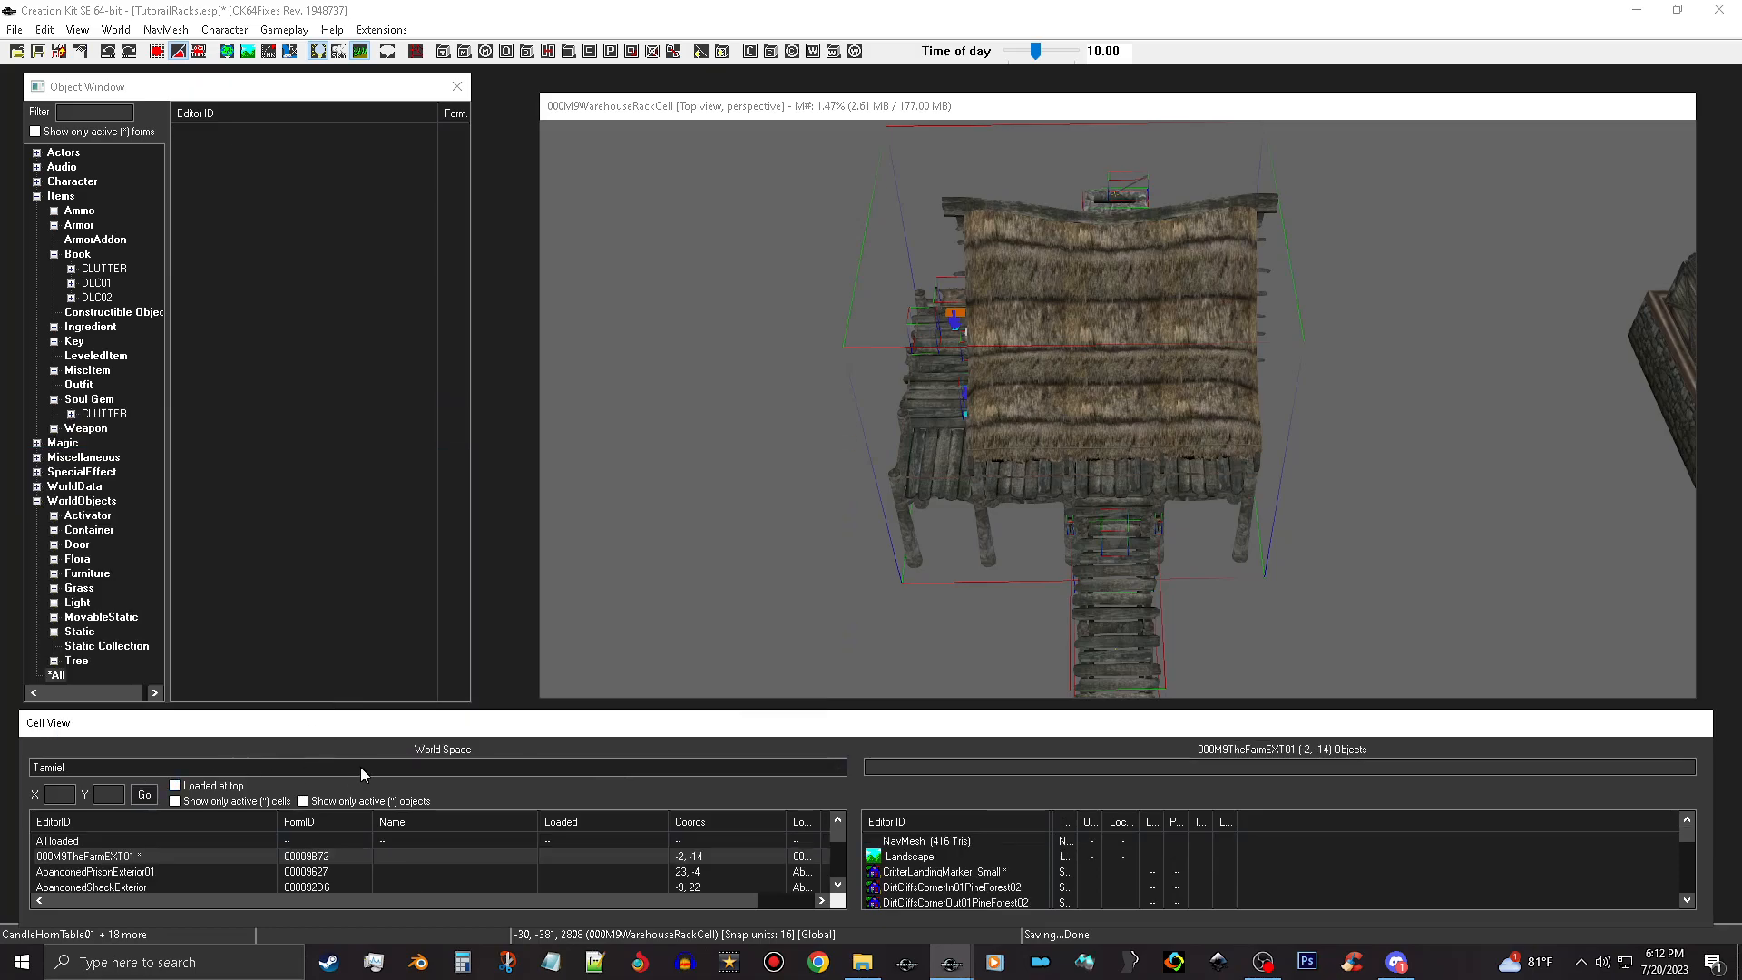
pyautogui.click(171, 857)
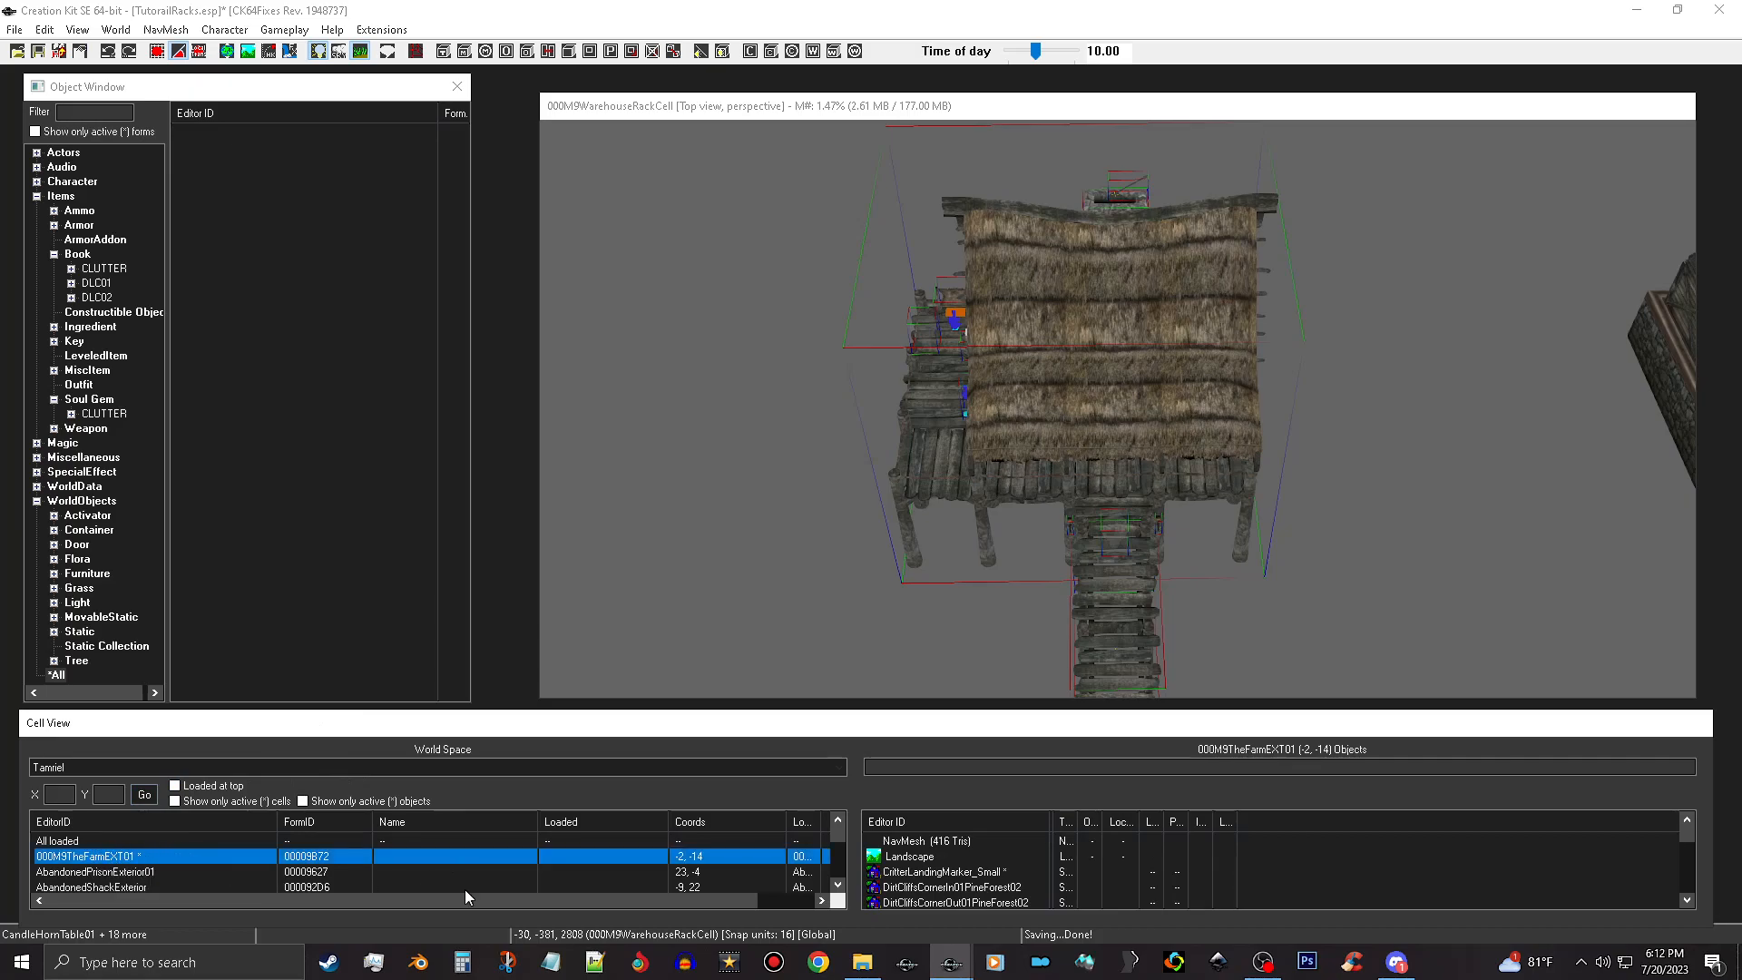
pyautogui.click(980, 872)
pyautogui.scroll(-10, 996, 865)
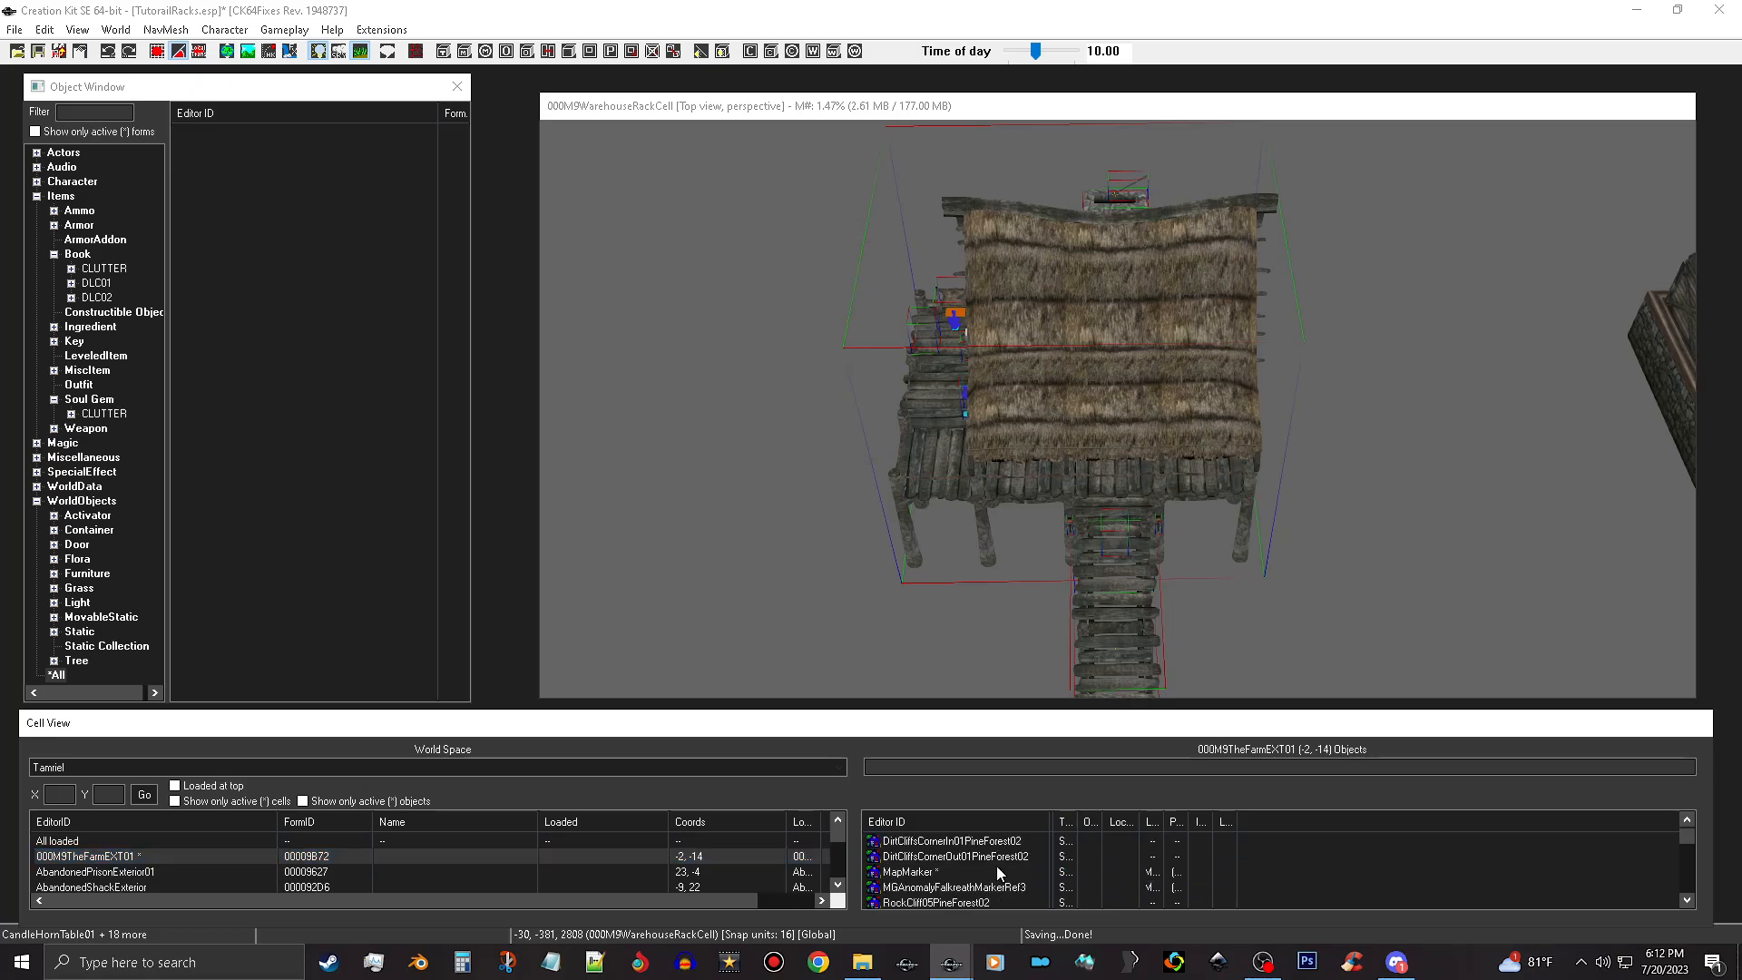
pyautogui.scroll(1, 927, 874)
pyautogui.click(924, 873)
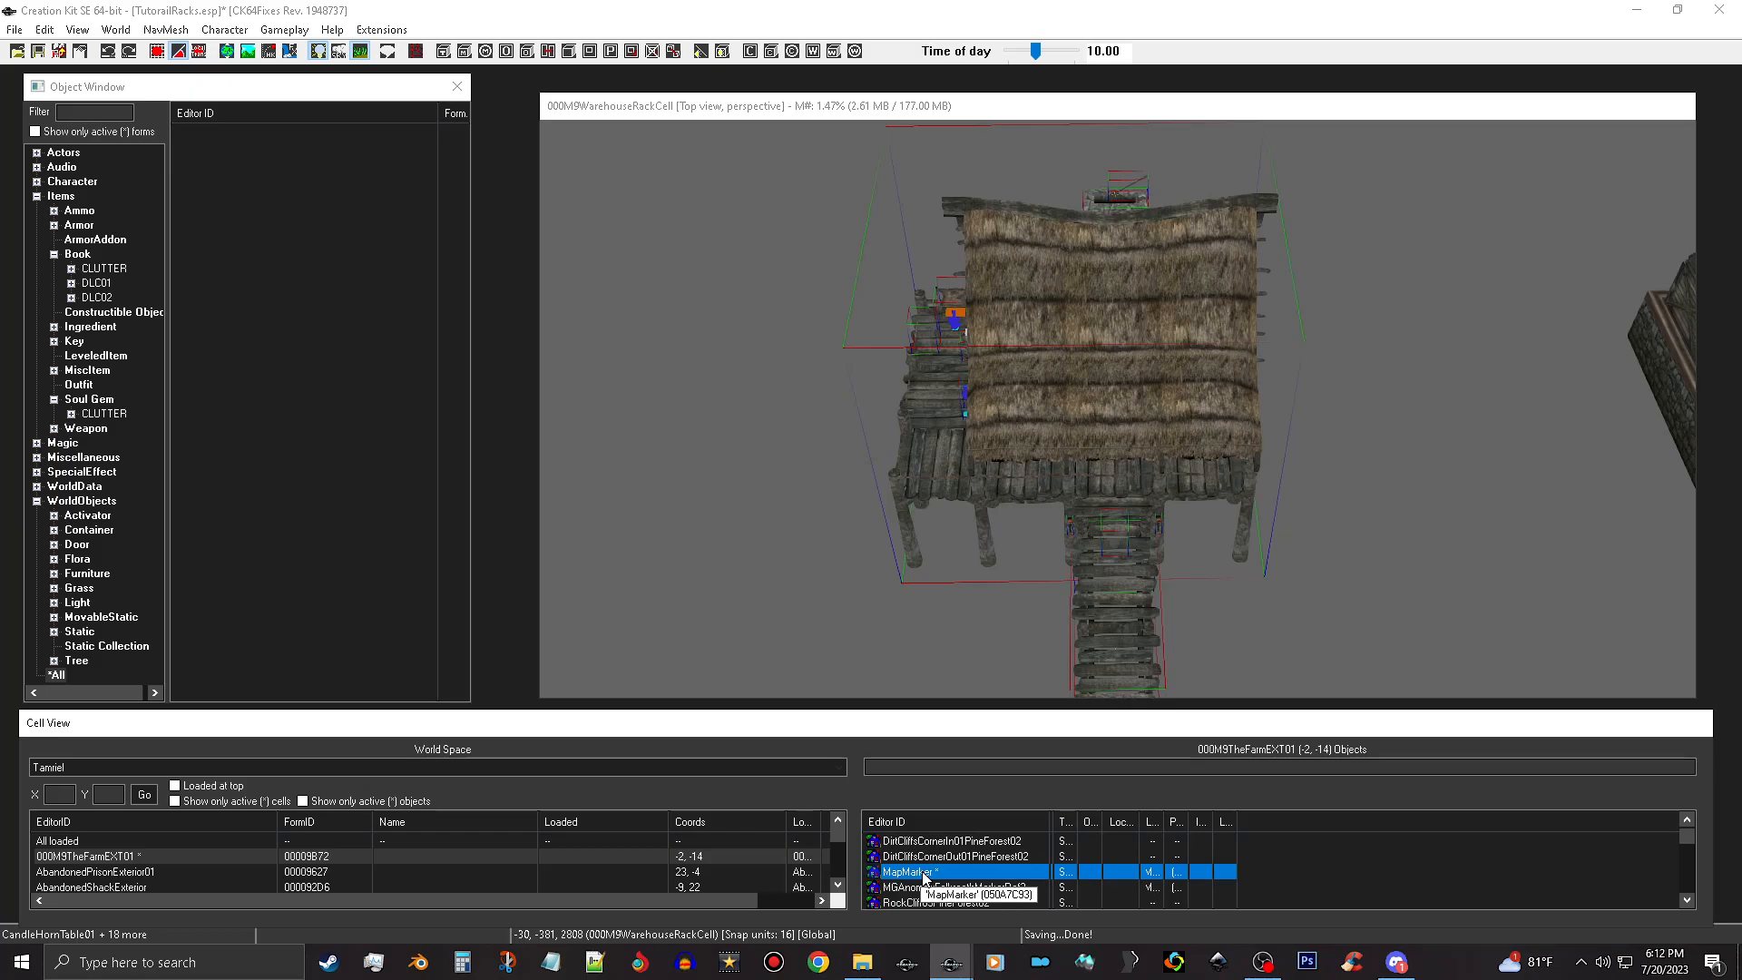
pyautogui.doubleClick(926, 874)
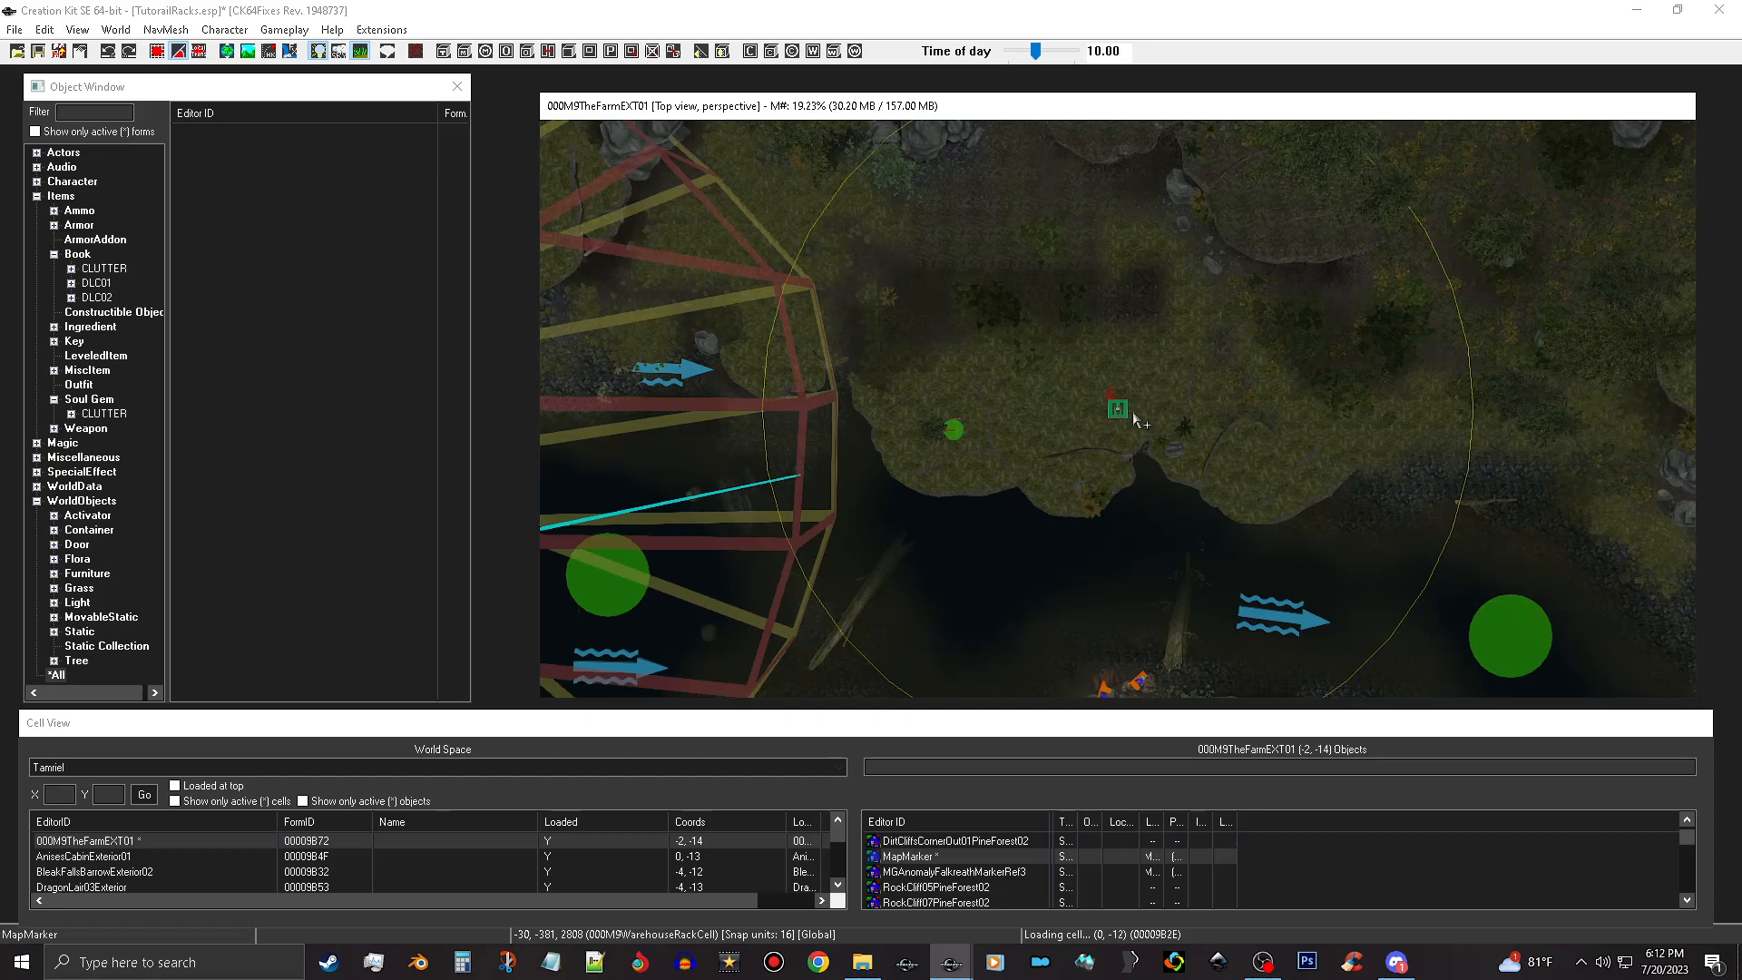
# Focus on the red XMarkerHeading beside the map marker and paste the copied building on the ground there.
pyautogui.scroll(5, 1132, 411)
pyautogui.scroll(6, 1133, 411)
pyautogui.scroll(6, 1132, 411)
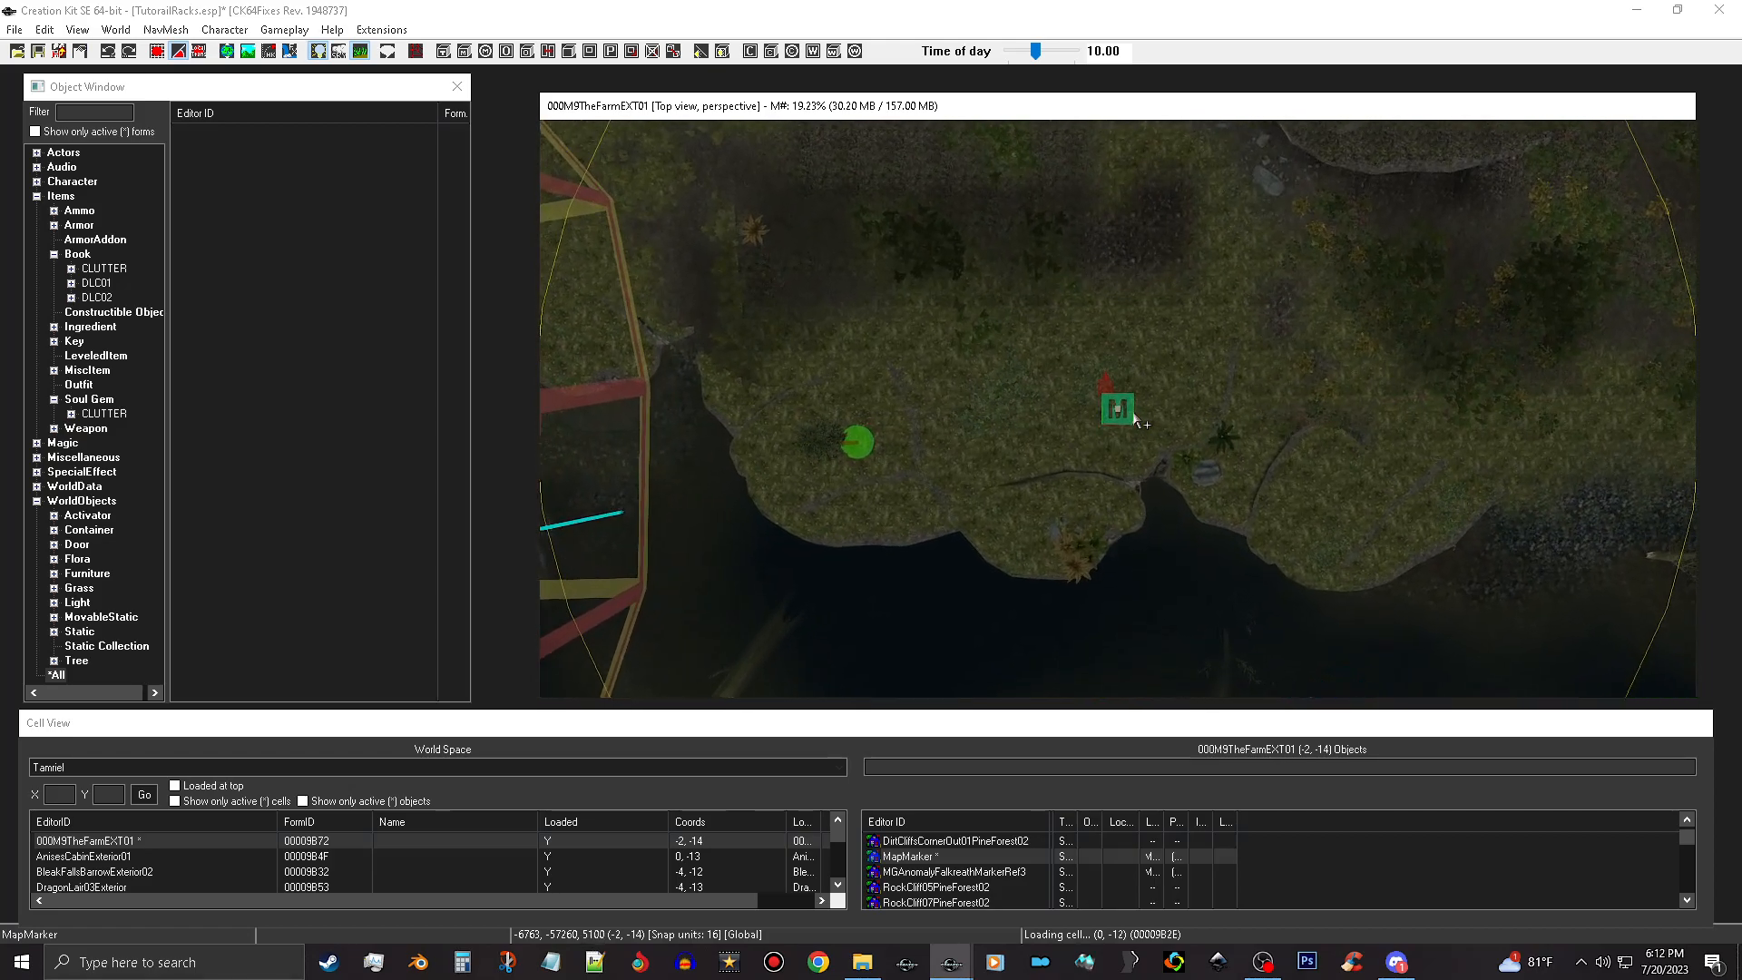
pyautogui.scroll(3, 1135, 419)
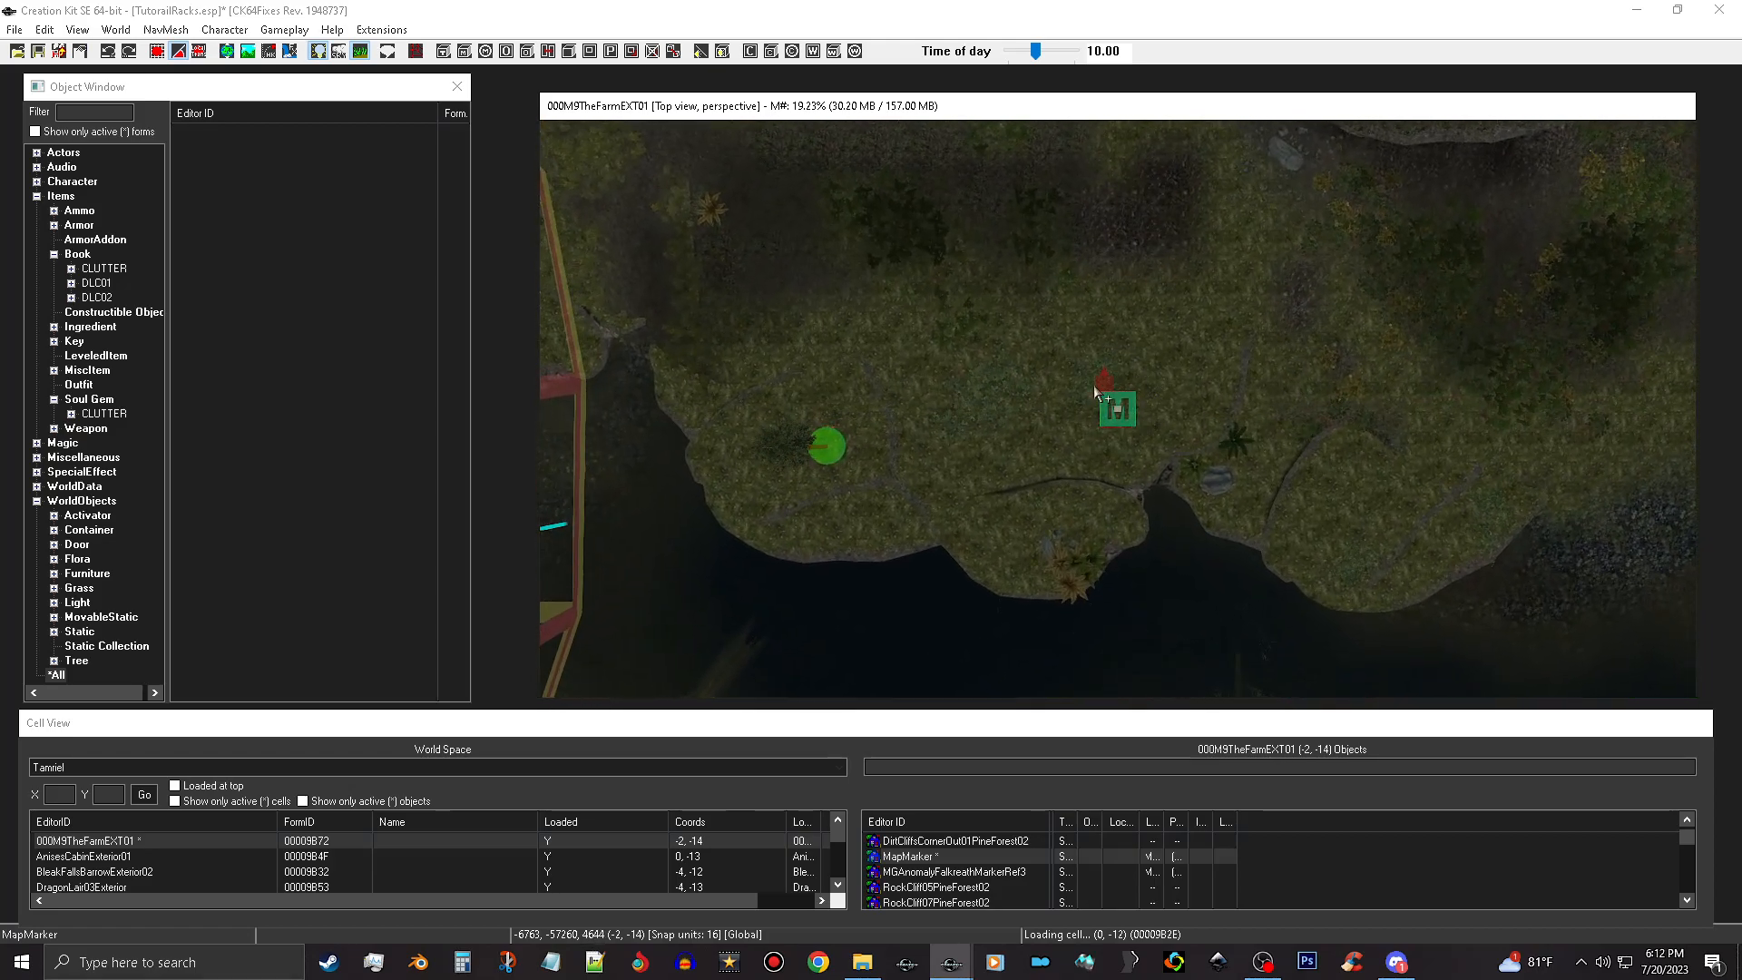
pyautogui.click(1103, 385)
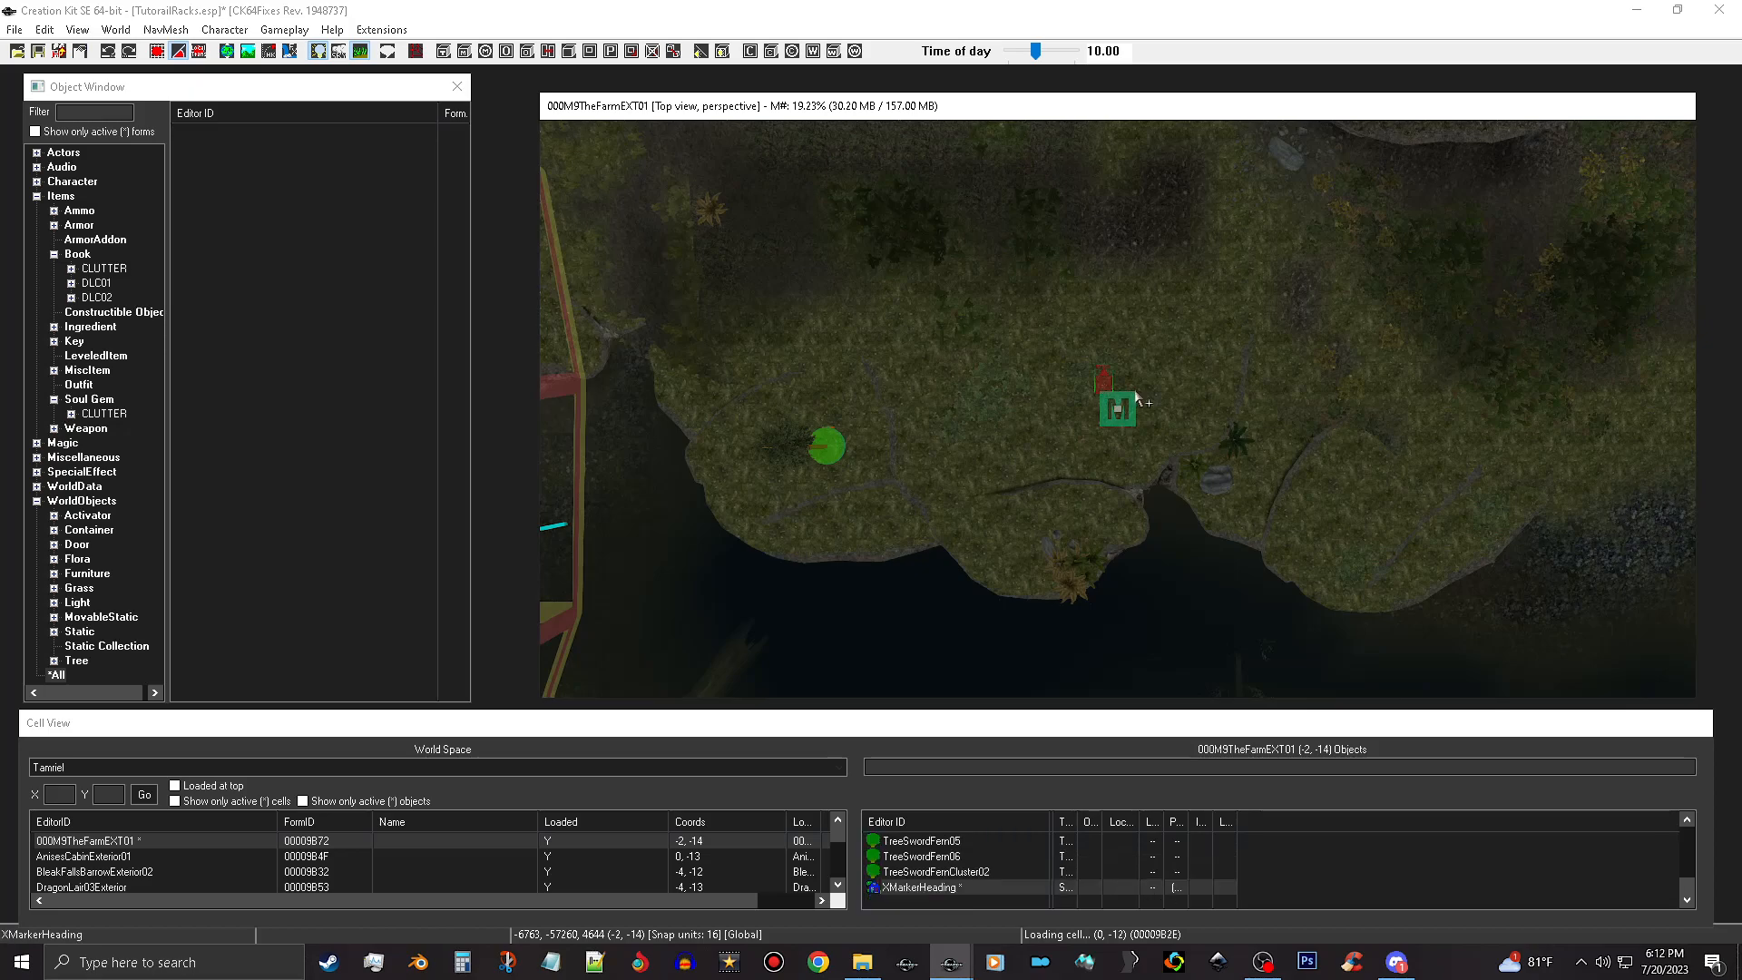
pyautogui.press('f')
pyautogui.moveTo(1142, 264); pyautogui.dragTo(1190, 436, button='middle')
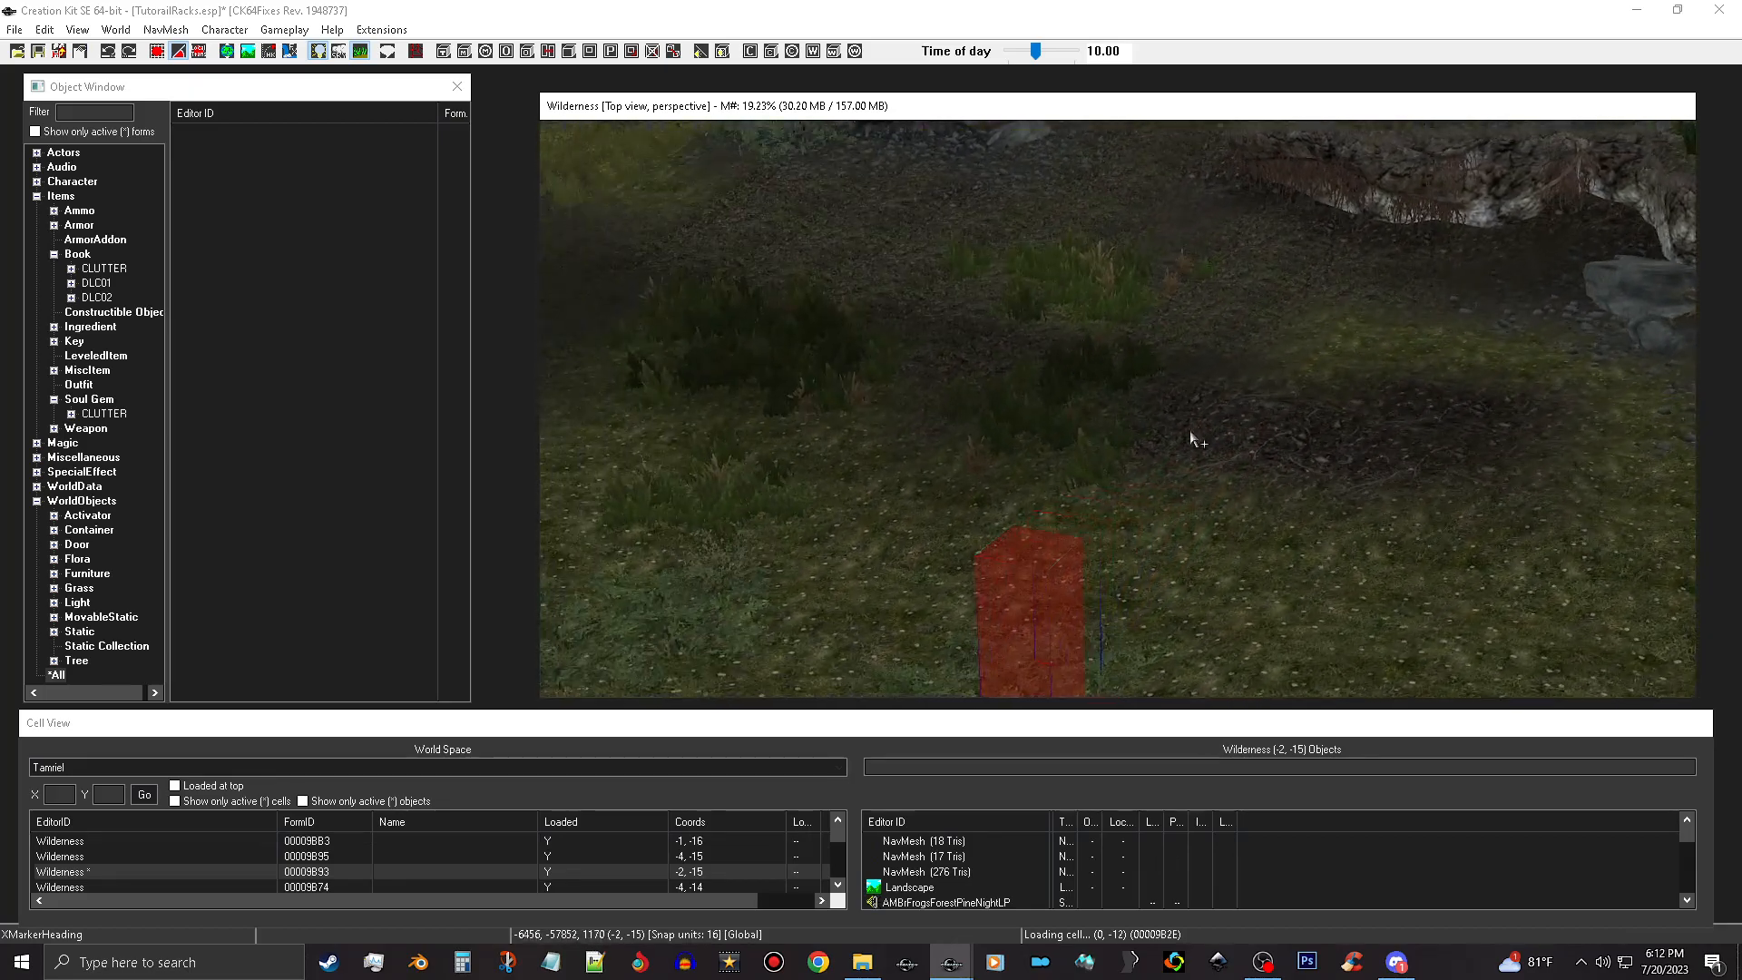
pyautogui.rightClick(1185, 428)
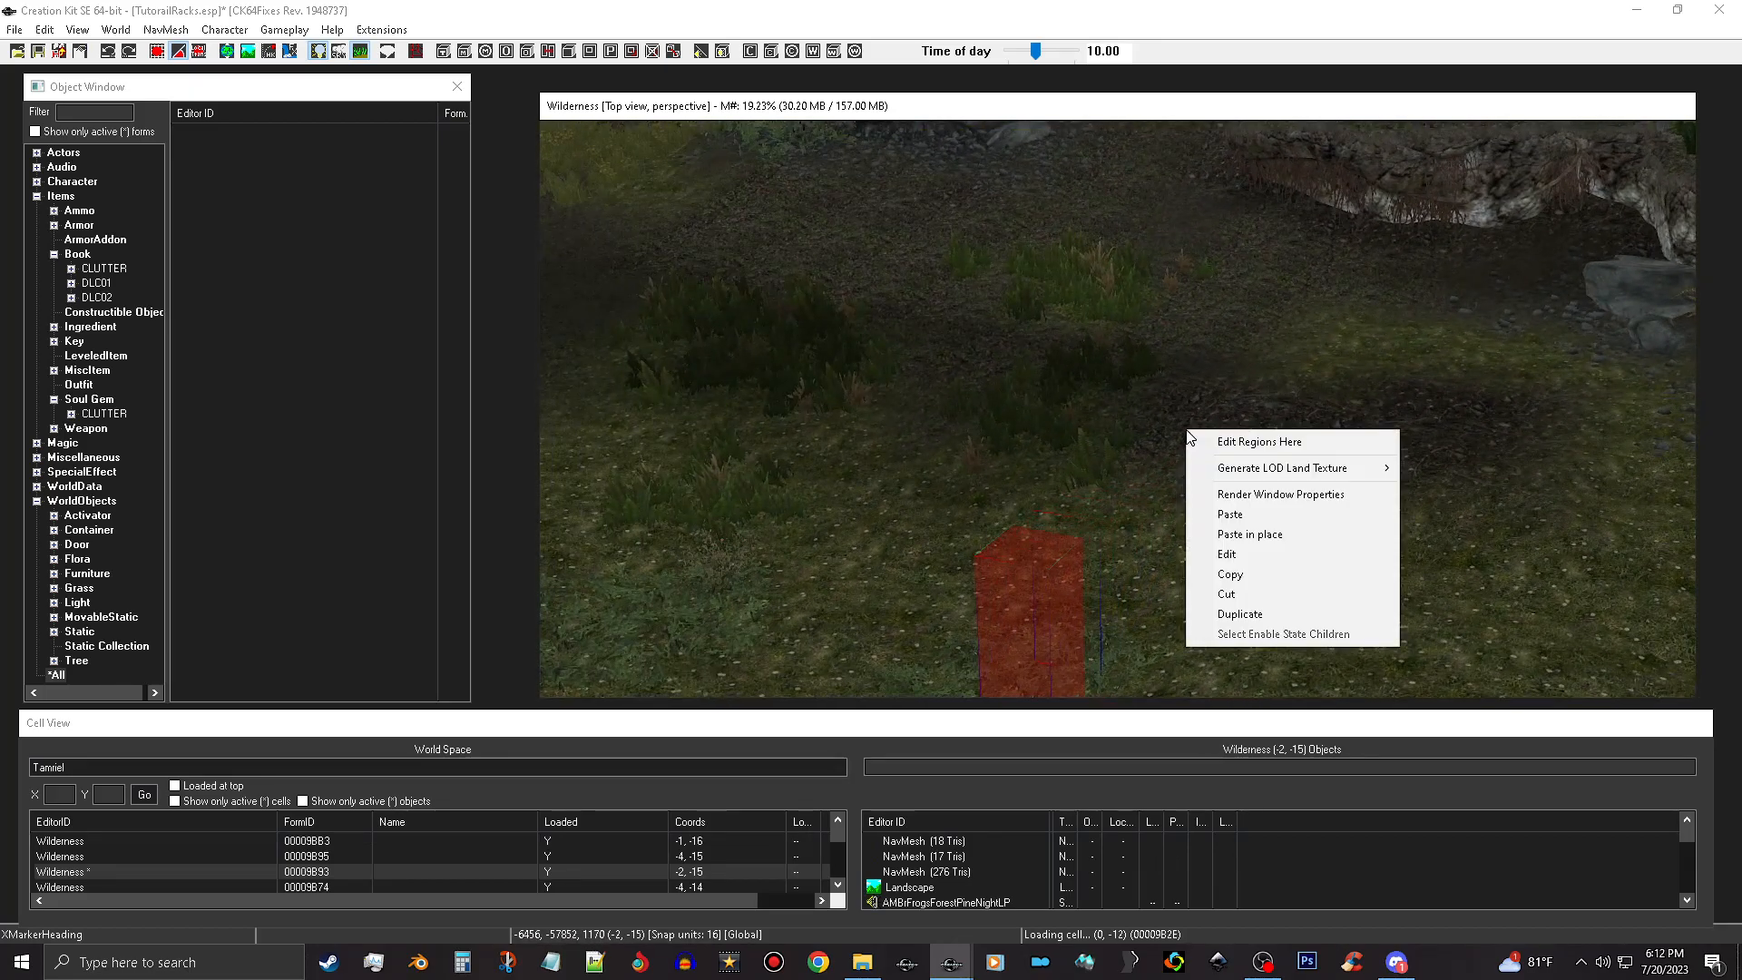
pyautogui.click(1246, 519)
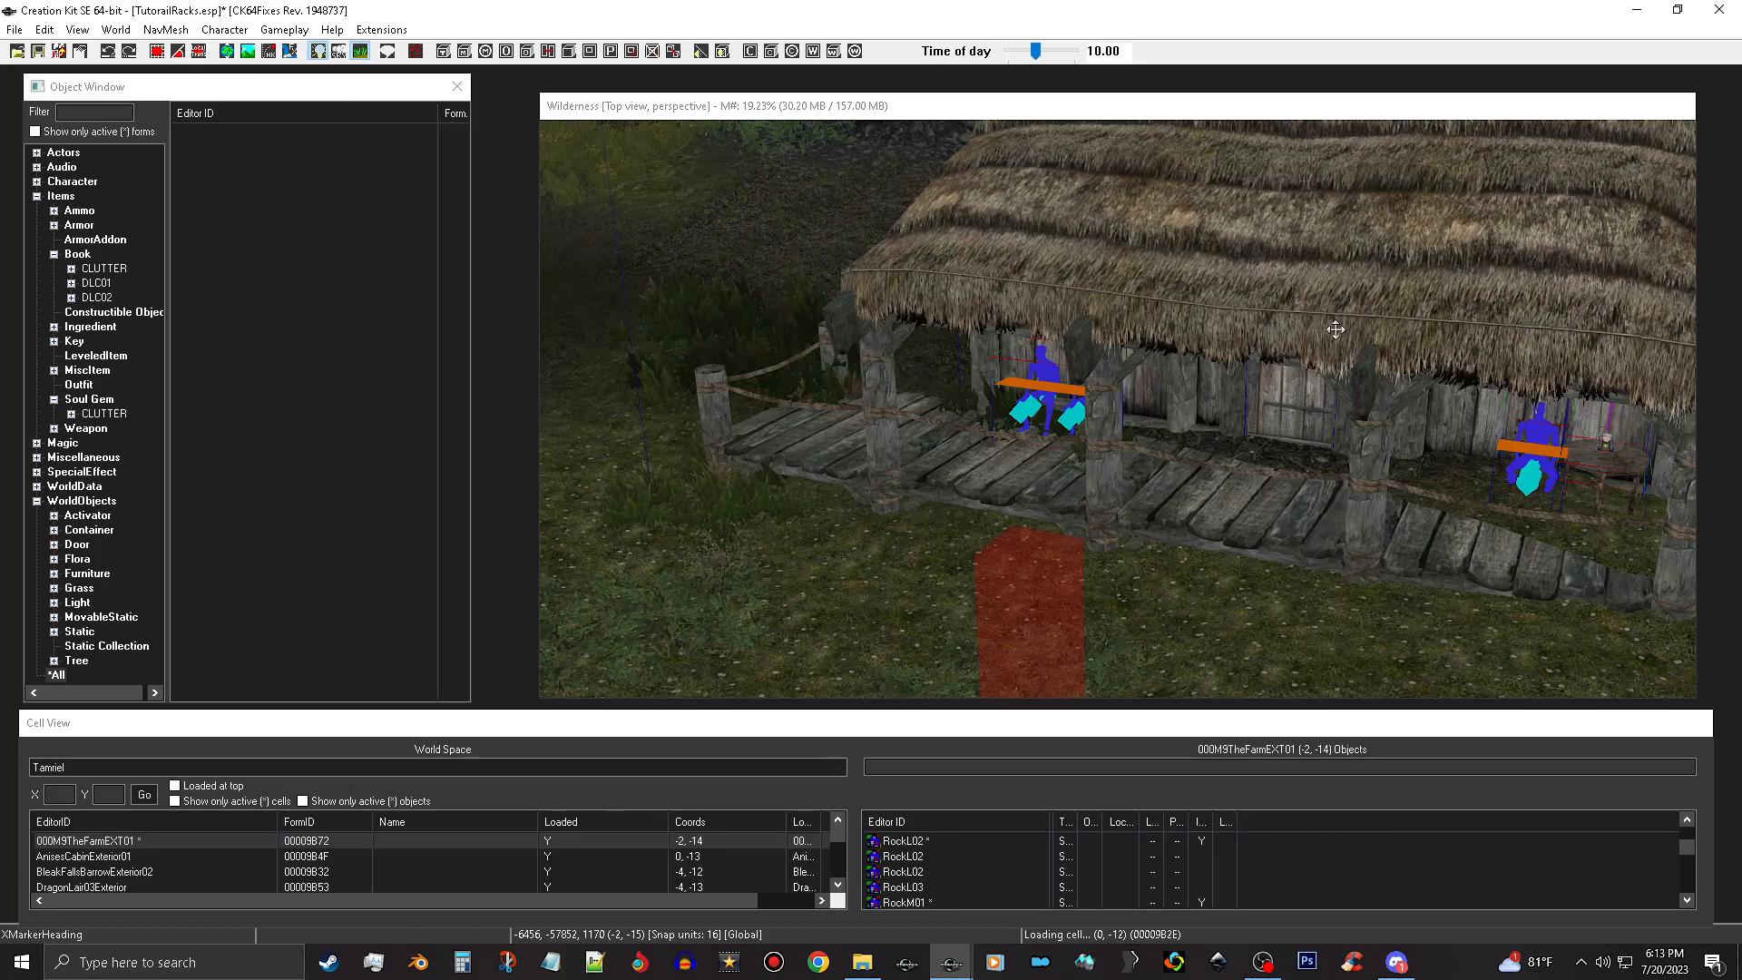
# Raise the pasted building out of the terrain until its lower floor and stairs clear the ground, and shift it sideways past the red marker.
pyautogui.moveTo(1347, 329); pyautogui.dragTo(1347, 65)
pyautogui.scroll(-6, 1122, 400)
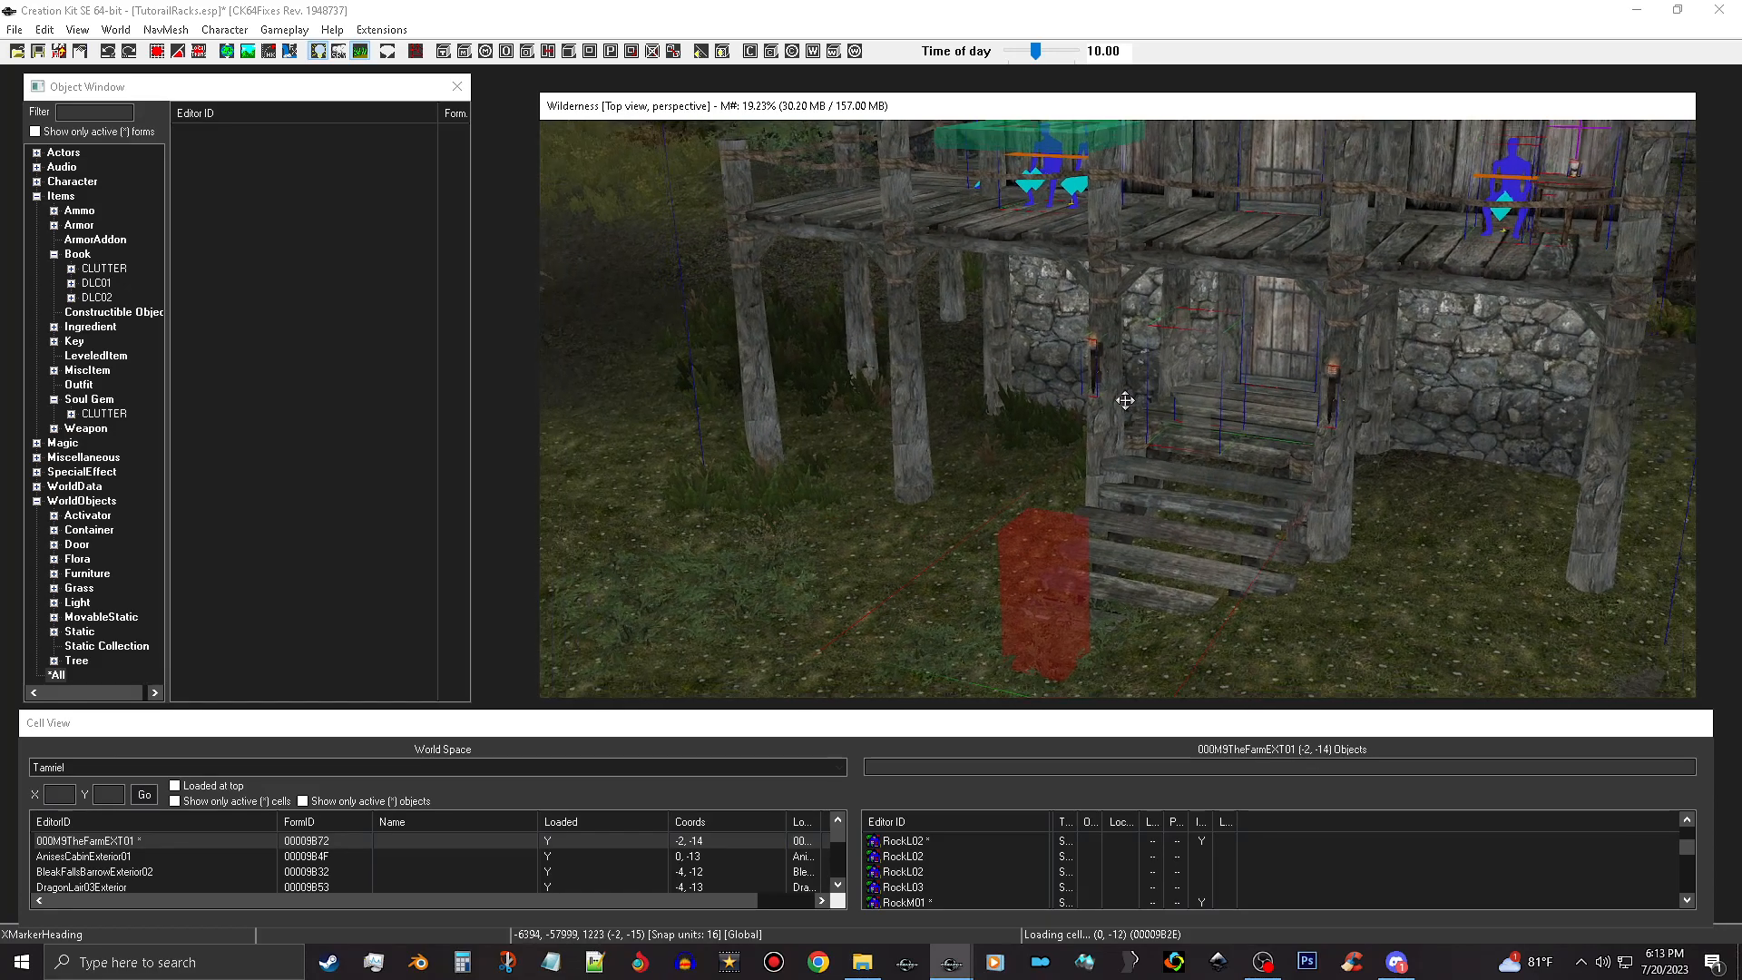
pyautogui.moveTo(1139, 421)
pyautogui.keyDown('shift'); pyautogui.mouseDown(button='middle')
pyautogui.moveTo(1035, 472)
pyautogui.moveTo(491, 515)
pyautogui.mouseUp(button='middle'); pyautogui.keyUp('shift')
pyautogui.scroll(-1, 610, 468)
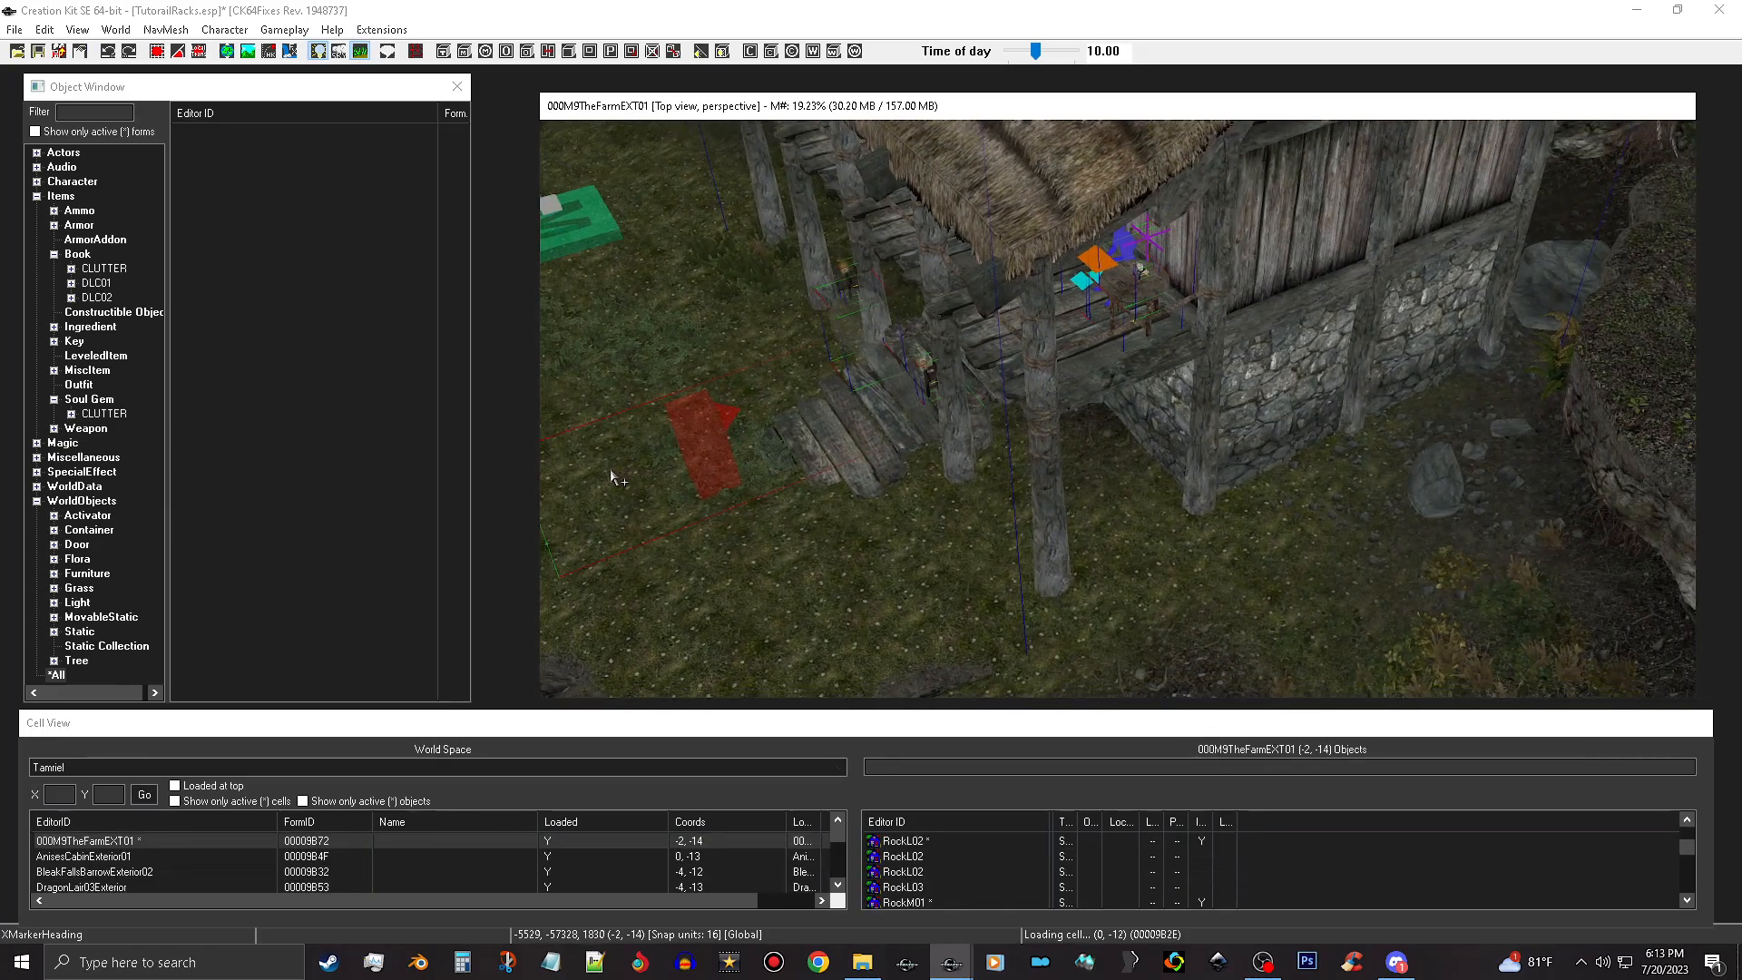
pyautogui.moveTo(1043, 439); pyautogui.dragTo(733, 705, button='middle')
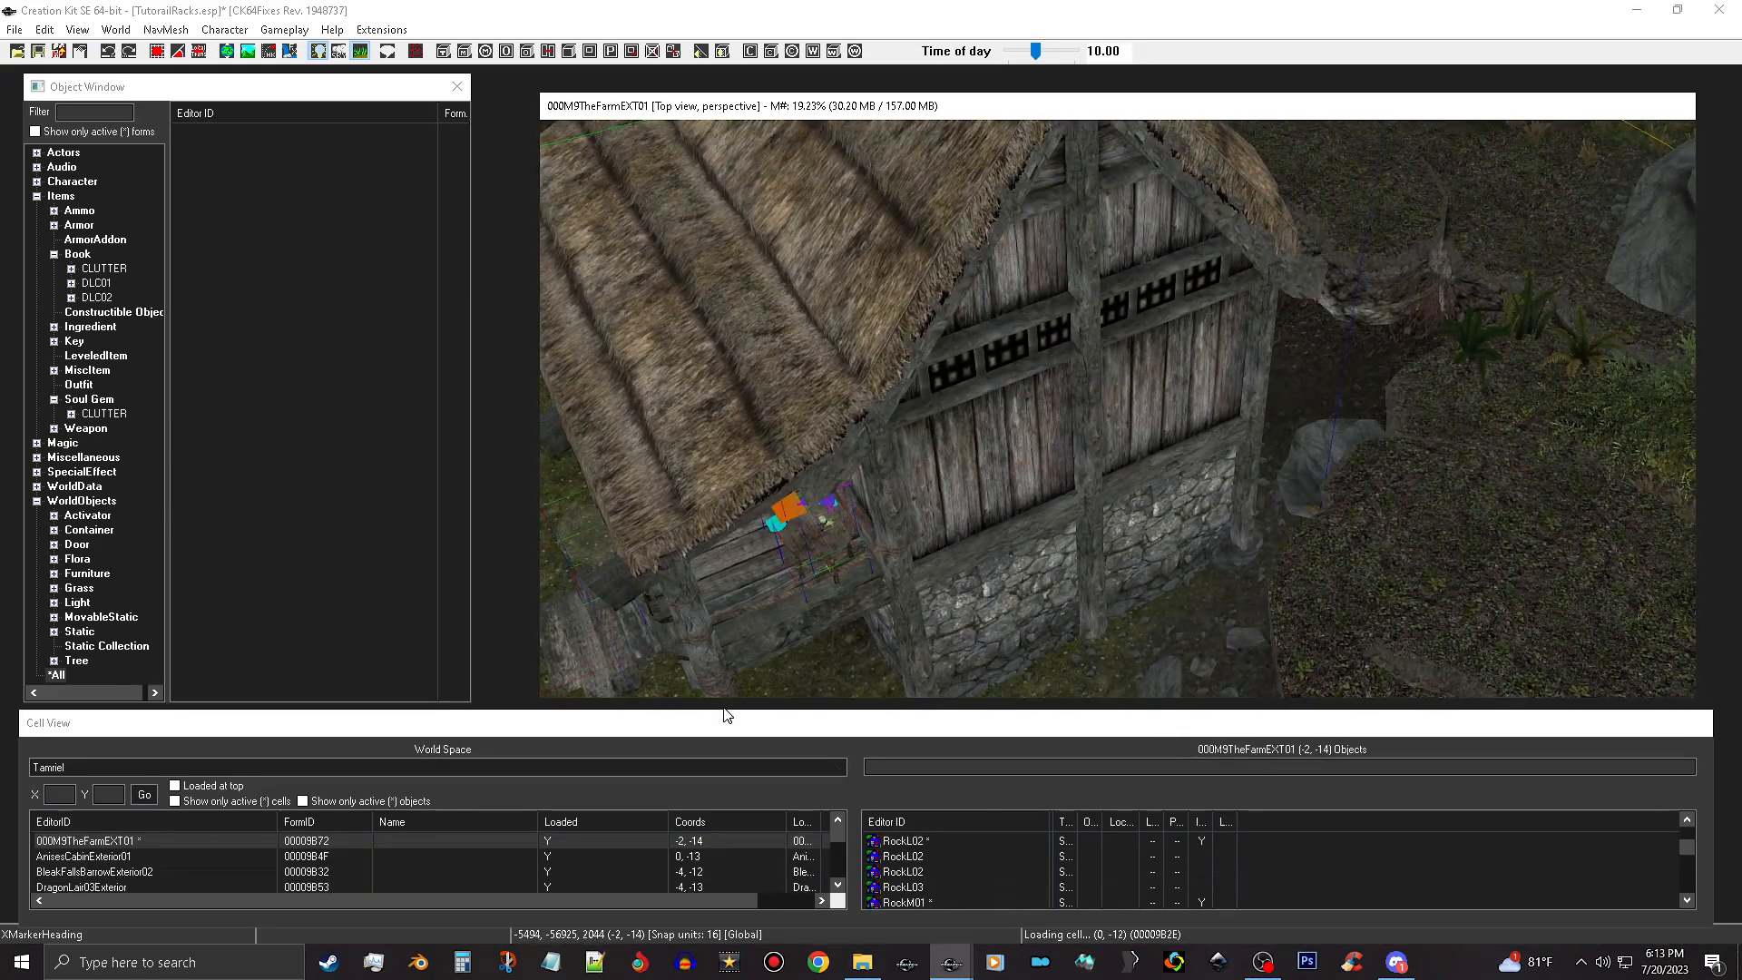
pyautogui.keyDown('shift'); pyautogui.moveTo(1057, 463); pyautogui.dragTo(1254, 438, button='middle'); pyautogui.keyUp('shift')
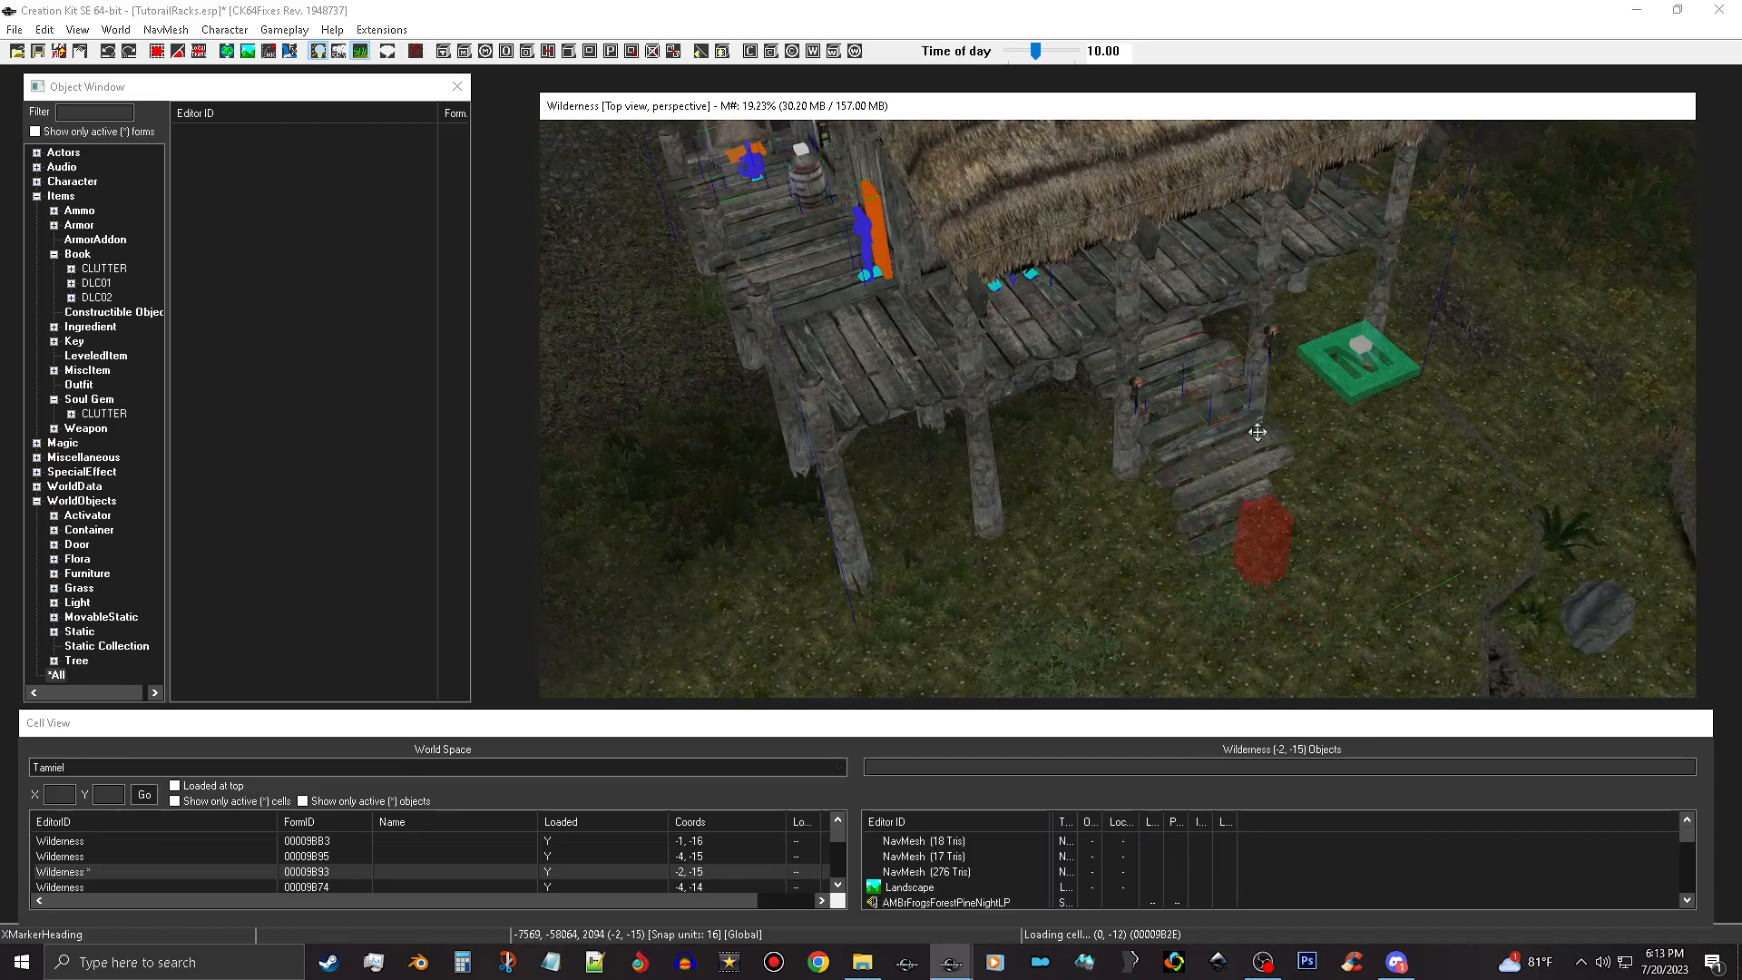
pyautogui.moveTo(1026, 235); pyautogui.dragTo(903, 286)
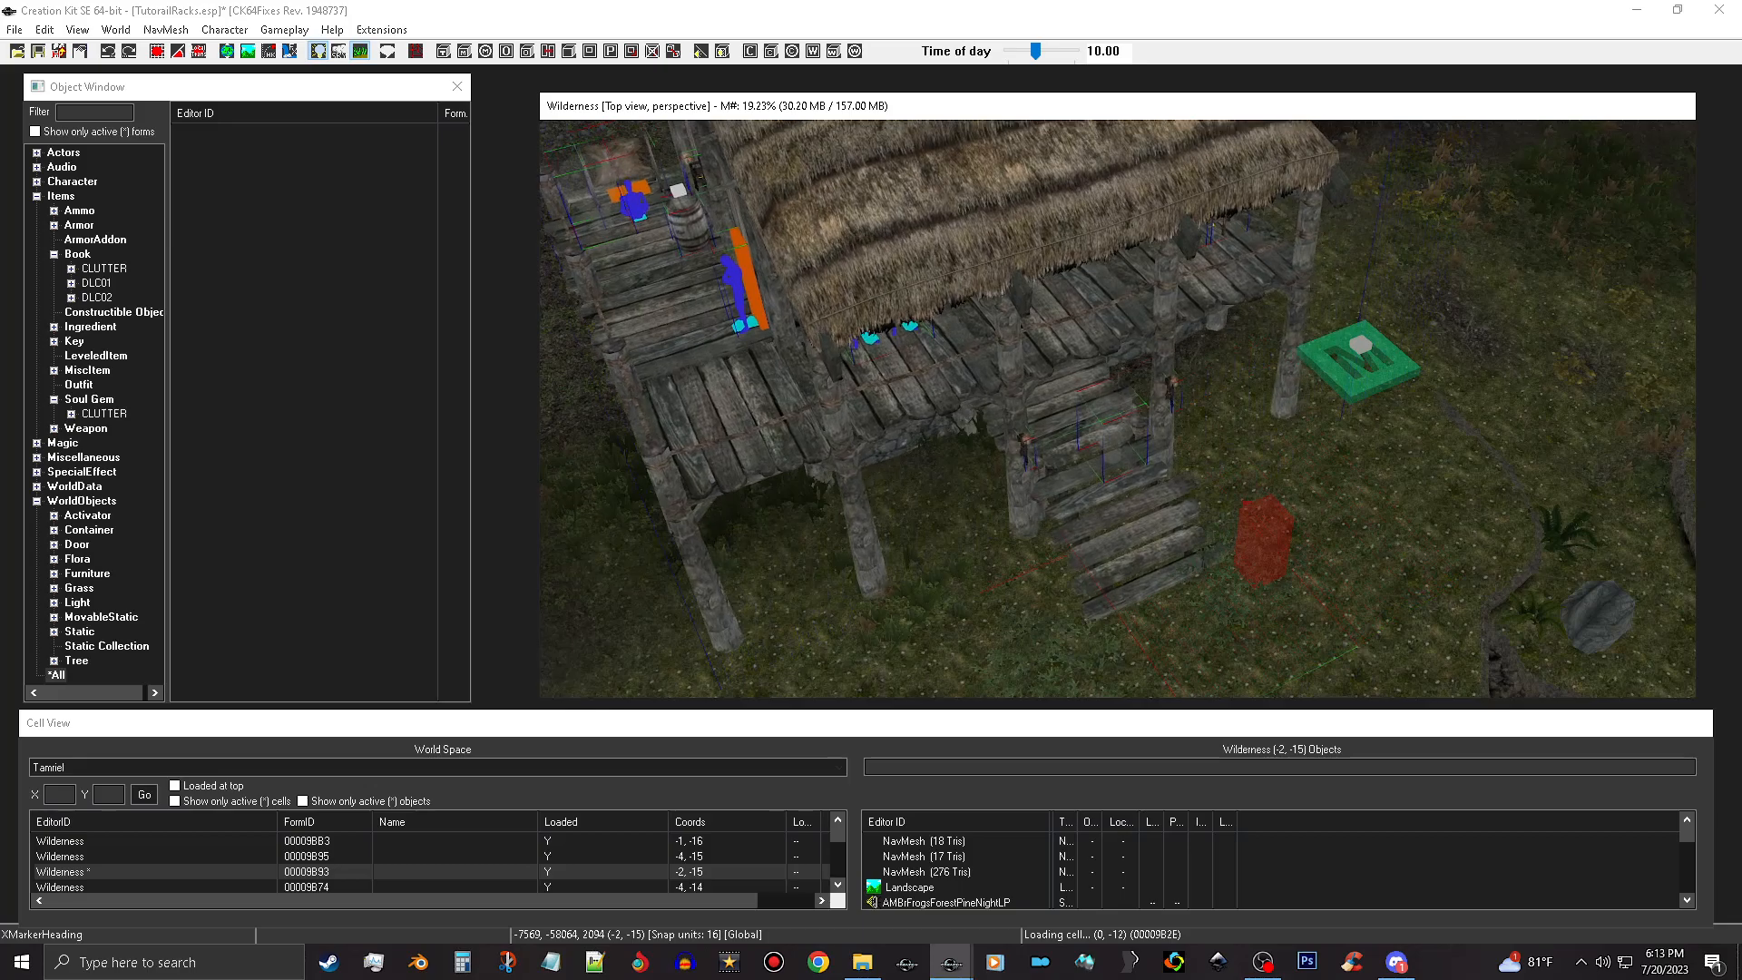
# Rotate the building about its vertical axis and check its placement against the markers and rocks from several sides.
pyautogui.moveTo(985, 307); pyautogui.dragTo(1079, 310, button='right')
pyautogui.keyDown('shift'); pyautogui.moveTo(920, 245); pyautogui.dragTo(800, 230, button='middle'); pyautogui.keyUp('shift')
pyautogui.moveTo(1047, 390)
pyautogui.keyDown('shift'); pyautogui.mouseDown(button='middle')
pyautogui.moveTo(1066, 395)
pyautogui.moveTo(1049, 393)
pyautogui.mouseUp(button='middle'); pyautogui.keyUp('shift')
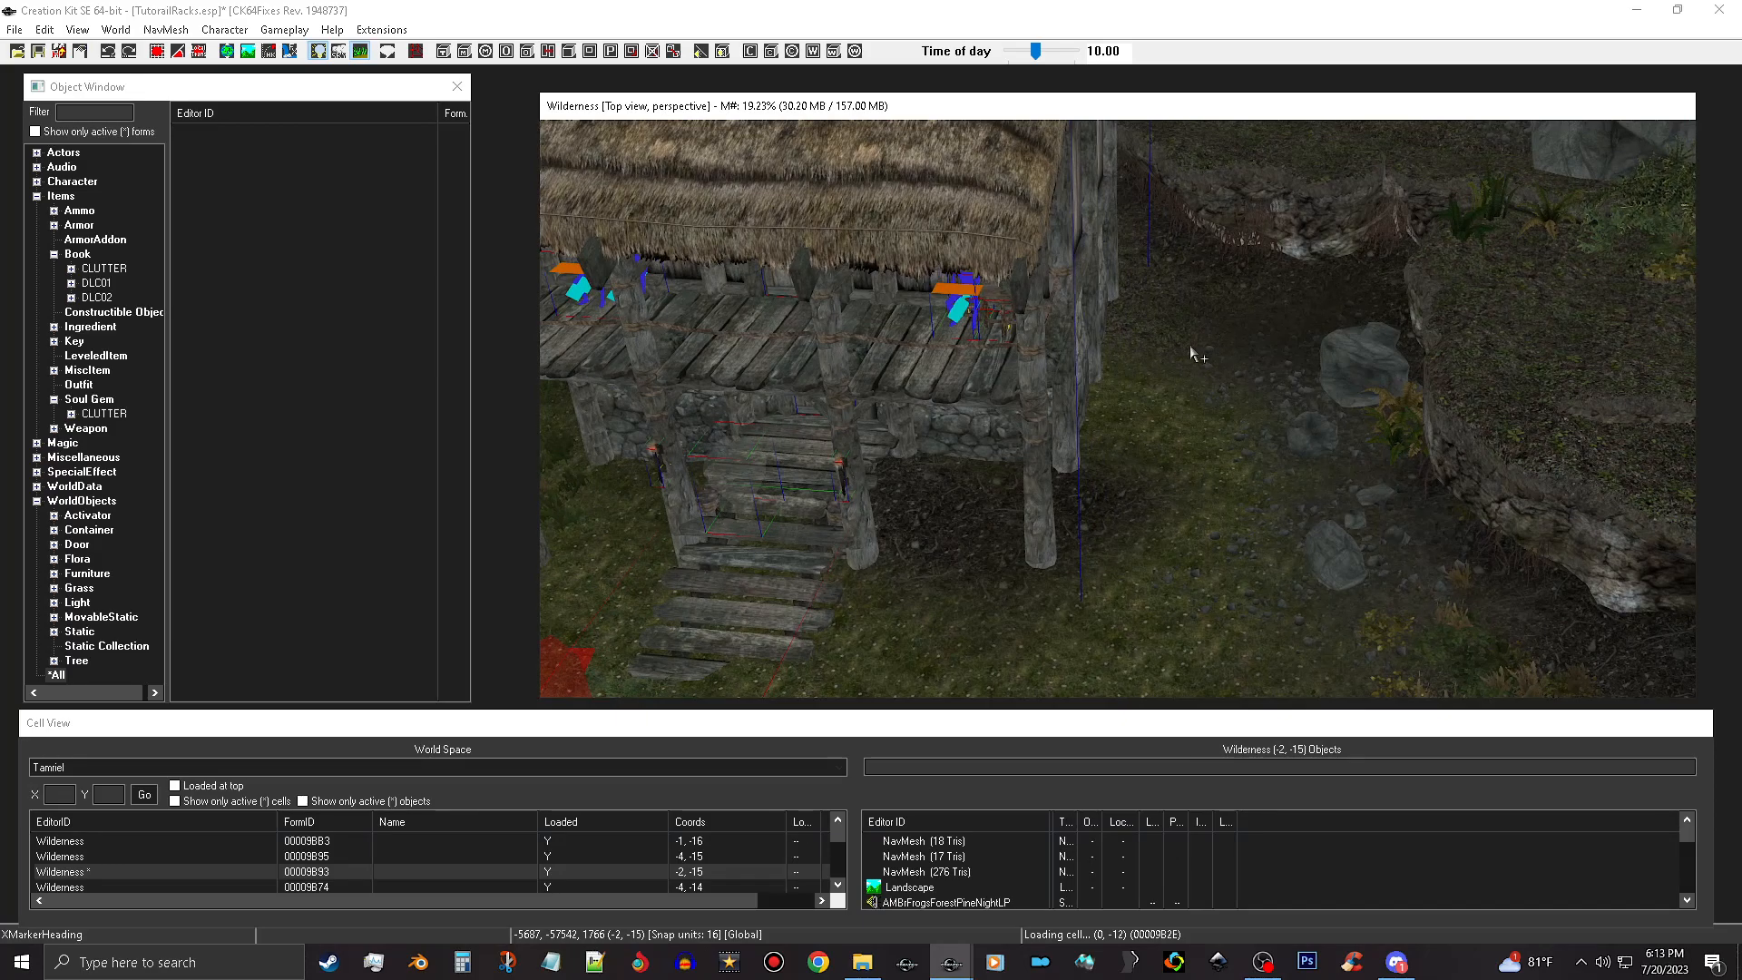
pyautogui.moveTo(1189, 400); pyautogui.dragTo(1388, 448, button='middle')
pyautogui.keyDown('shift'); pyautogui.moveTo(1104, 345); pyautogui.dragTo(1096, 345, button='middle'); pyautogui.keyUp('shift')
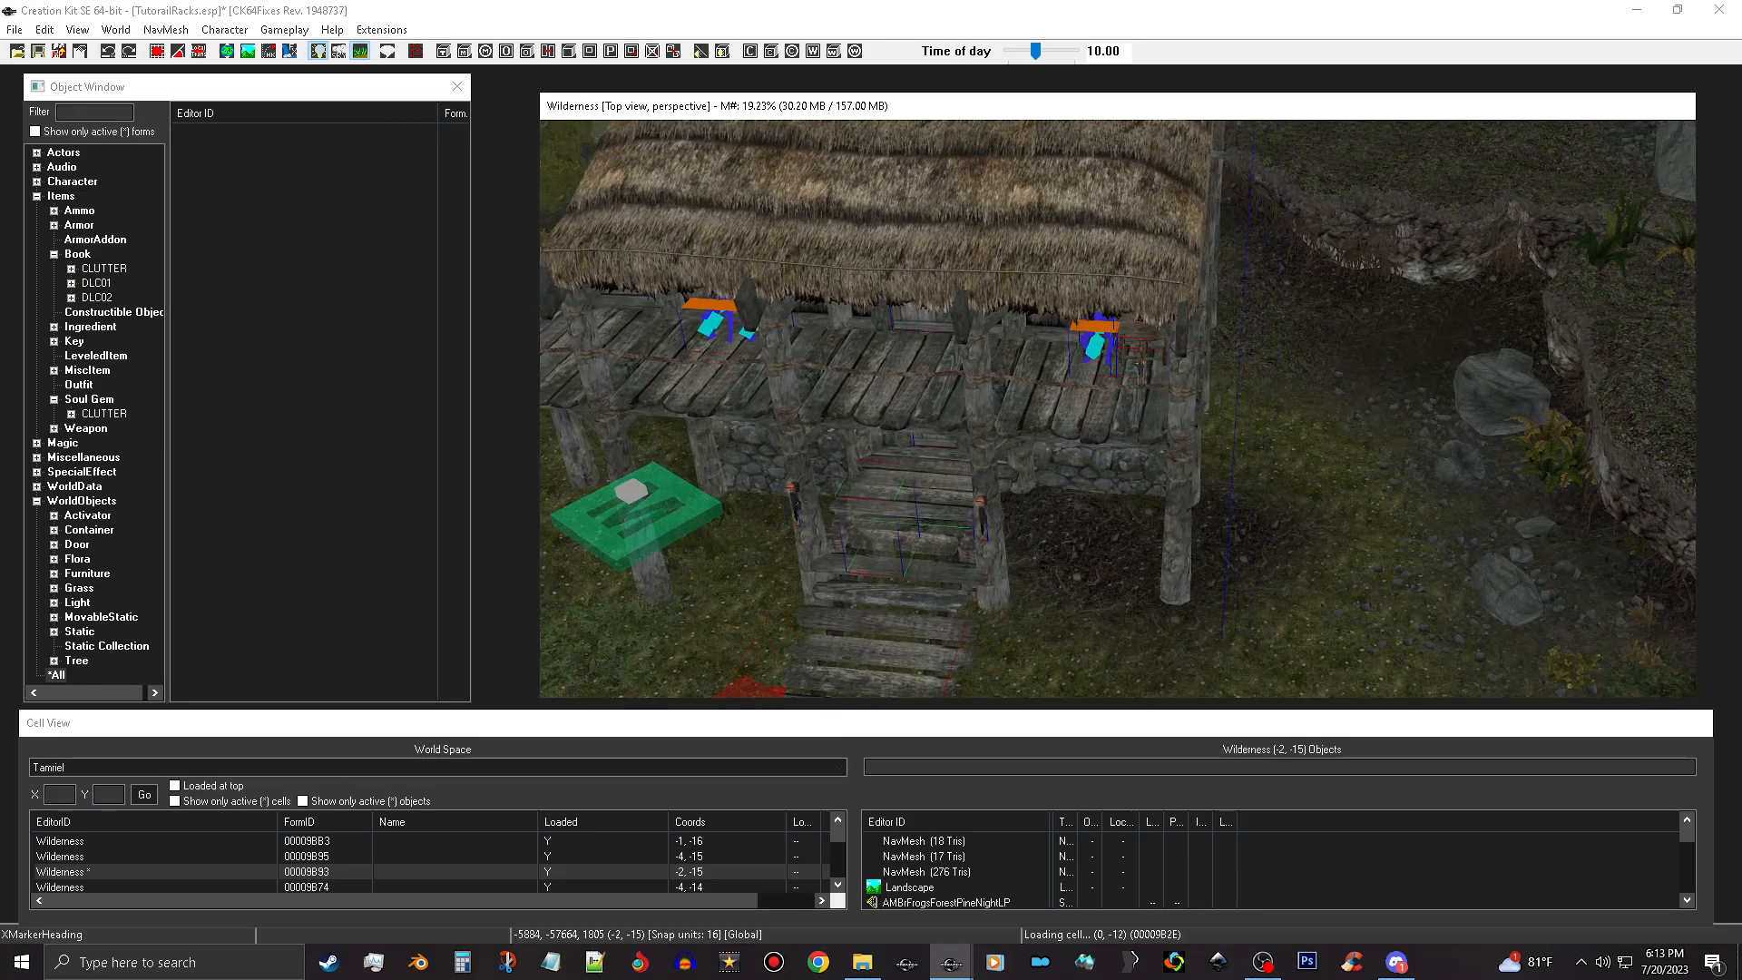
pyautogui.keyDown('shift'); pyautogui.moveTo(968, 388); pyautogui.dragTo(1118, 382, button='middle'); pyautogui.keyUp('shift')
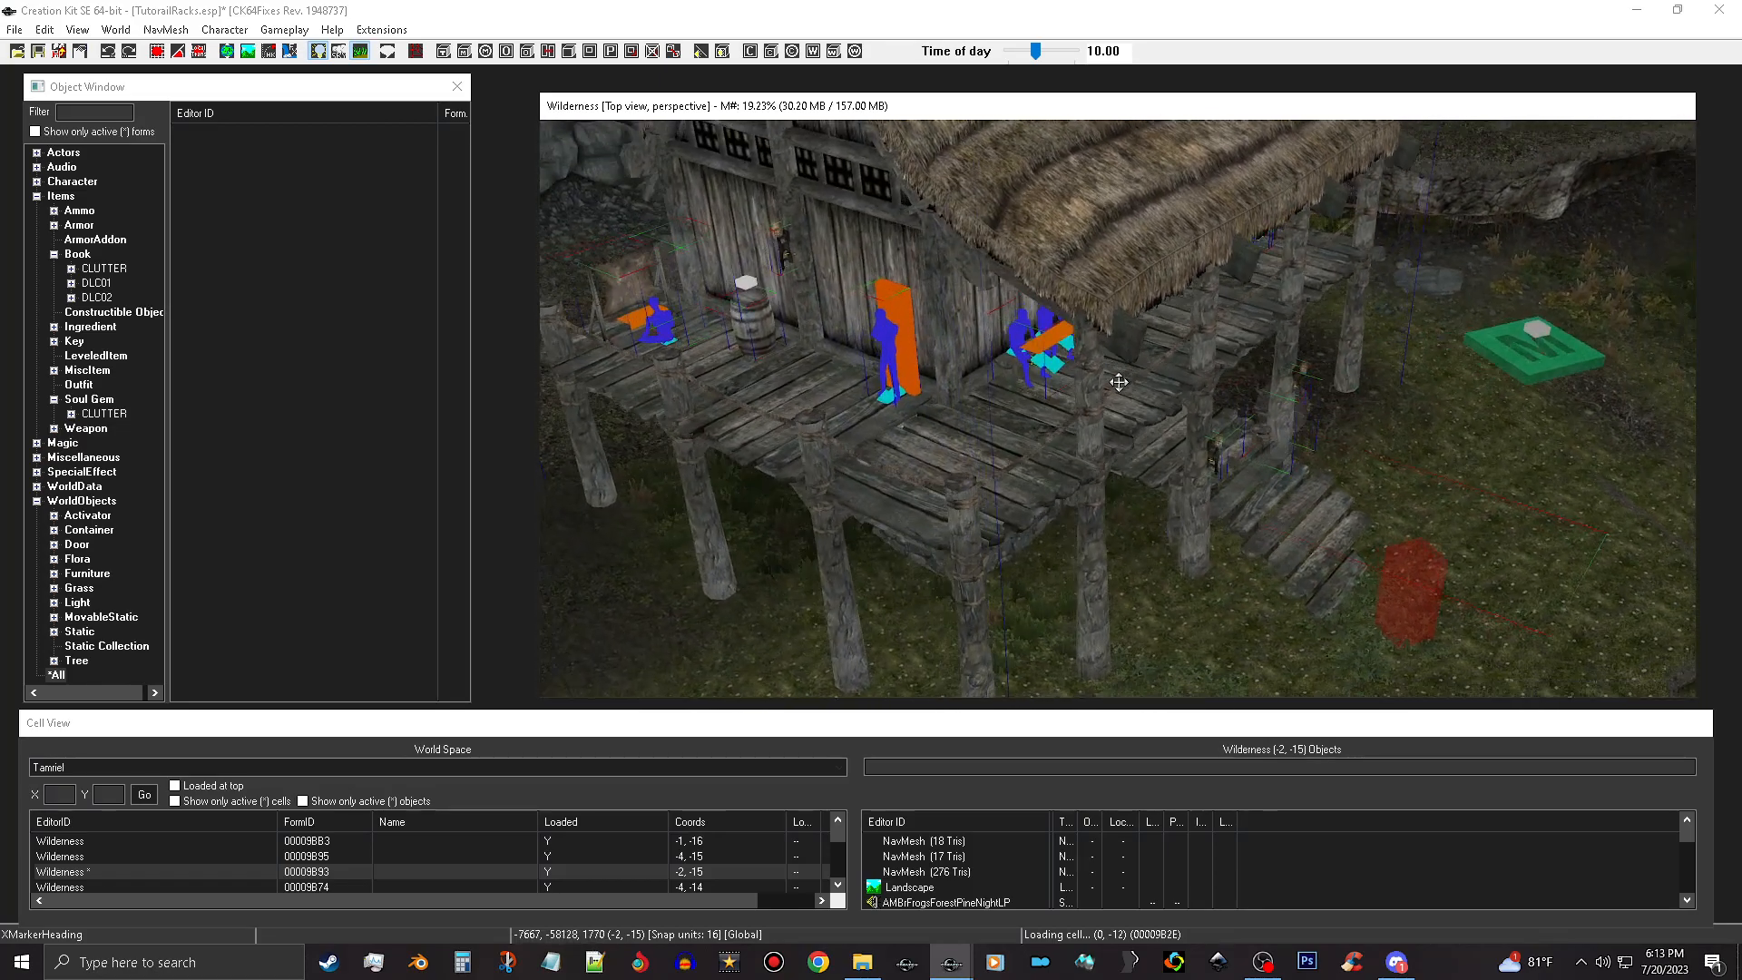
# Examine the placed building's porch, support posts and front stairs against the terrain and the red marker from several sides.
pyautogui.keyDown('shift'); pyautogui.moveTo(879, 501); pyautogui.dragTo(1167, 349, button='middle'); pyautogui.keyUp('shift')
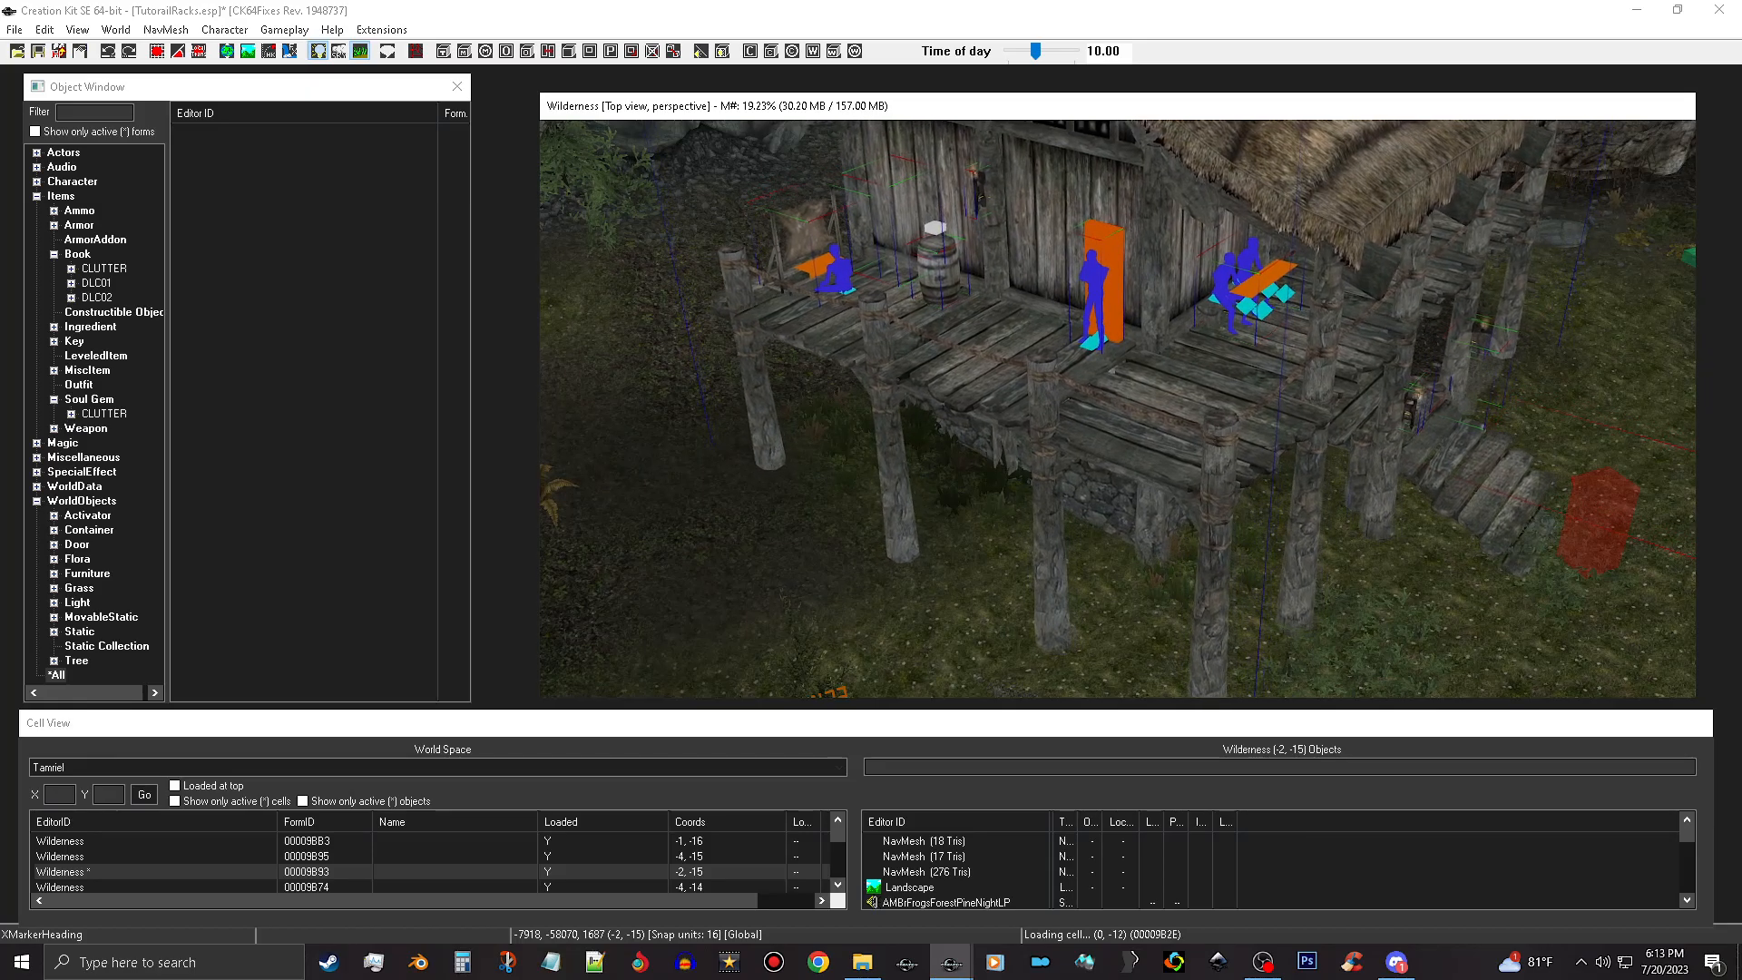
pyautogui.keyDown('shift'); pyautogui.moveTo(1164, 323); pyautogui.dragTo(635, 217, button='middle'); pyautogui.keyUp('shift')
pyautogui.scroll(10, 605, 194)
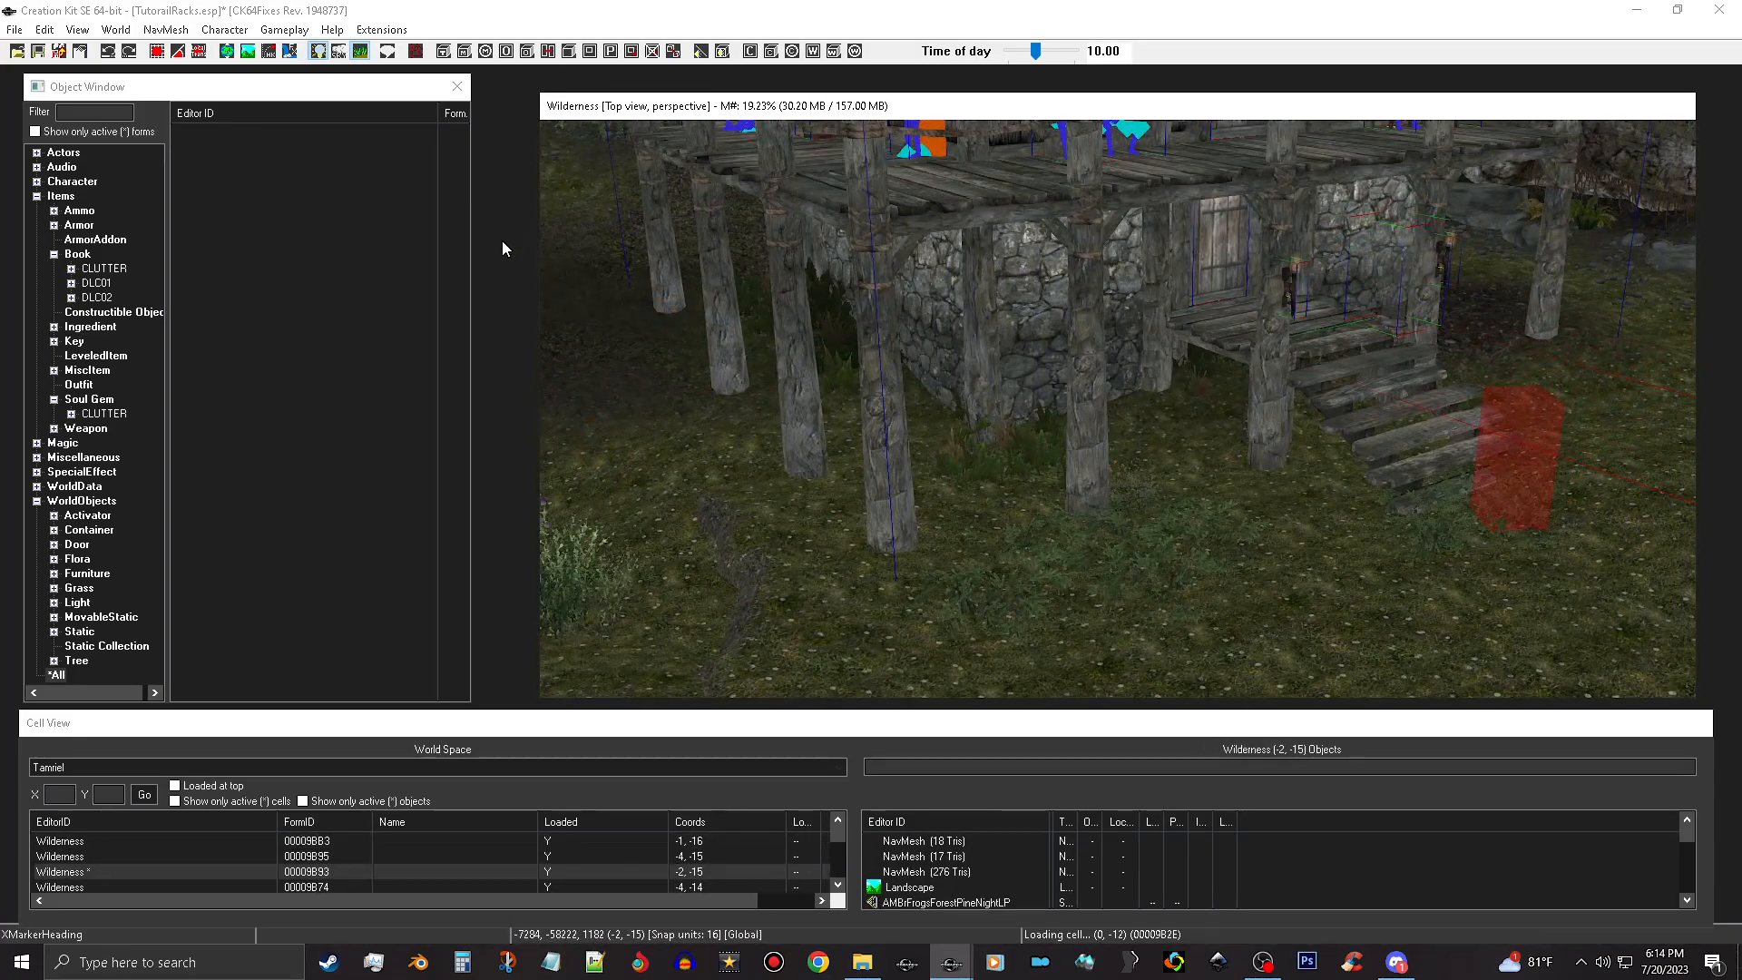
pyautogui.scroll(-5, 680, 299)
pyautogui.keyDown('shift'); pyautogui.moveTo(1186, 383); pyautogui.dragTo(1156, 448, button='middle'); pyautogui.keyUp('shift')
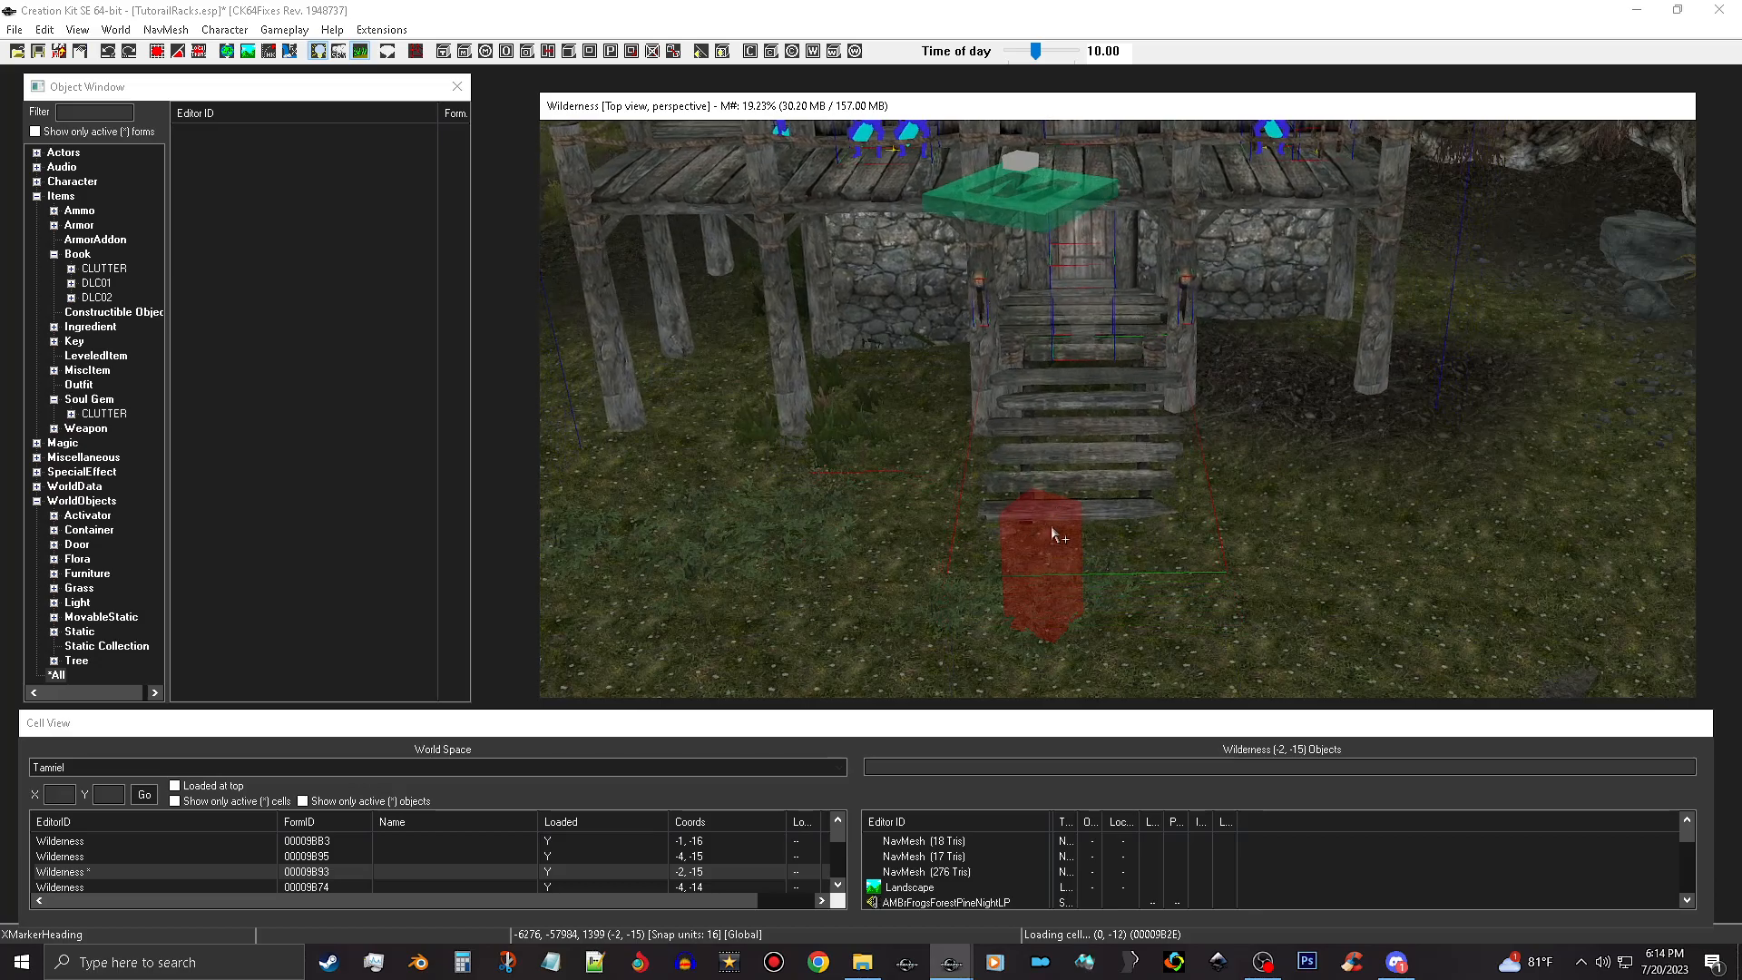
pyautogui.keyDown('shift'); pyautogui.moveTo(1035, 518); pyautogui.dragTo(1354, 595, button='middle'); pyautogui.keyUp('shift')
pyautogui.keyDown('shift'); pyautogui.moveTo(1152, 210); pyautogui.dragTo(1242, 209, button='middle'); pyautogui.keyUp('shift')
pyautogui.moveTo(1059, 219)
pyautogui.mouseDown(button='middle')
pyautogui.moveTo(1129, 222)
pyautogui.moveTo(1198, 159)
pyautogui.moveTo(1159, 152)
pyautogui.moveTo(1225, 123)
pyautogui.moveTo(1134, 127)
pyautogui.moveTo(1151, 108)
pyautogui.mouseUp(button='middle')
pyautogui.keyDown('shift'); pyautogui.moveTo(1343, 276); pyautogui.dragTo(1427, 233, button='middle'); pyautogui.keyUp('shift')
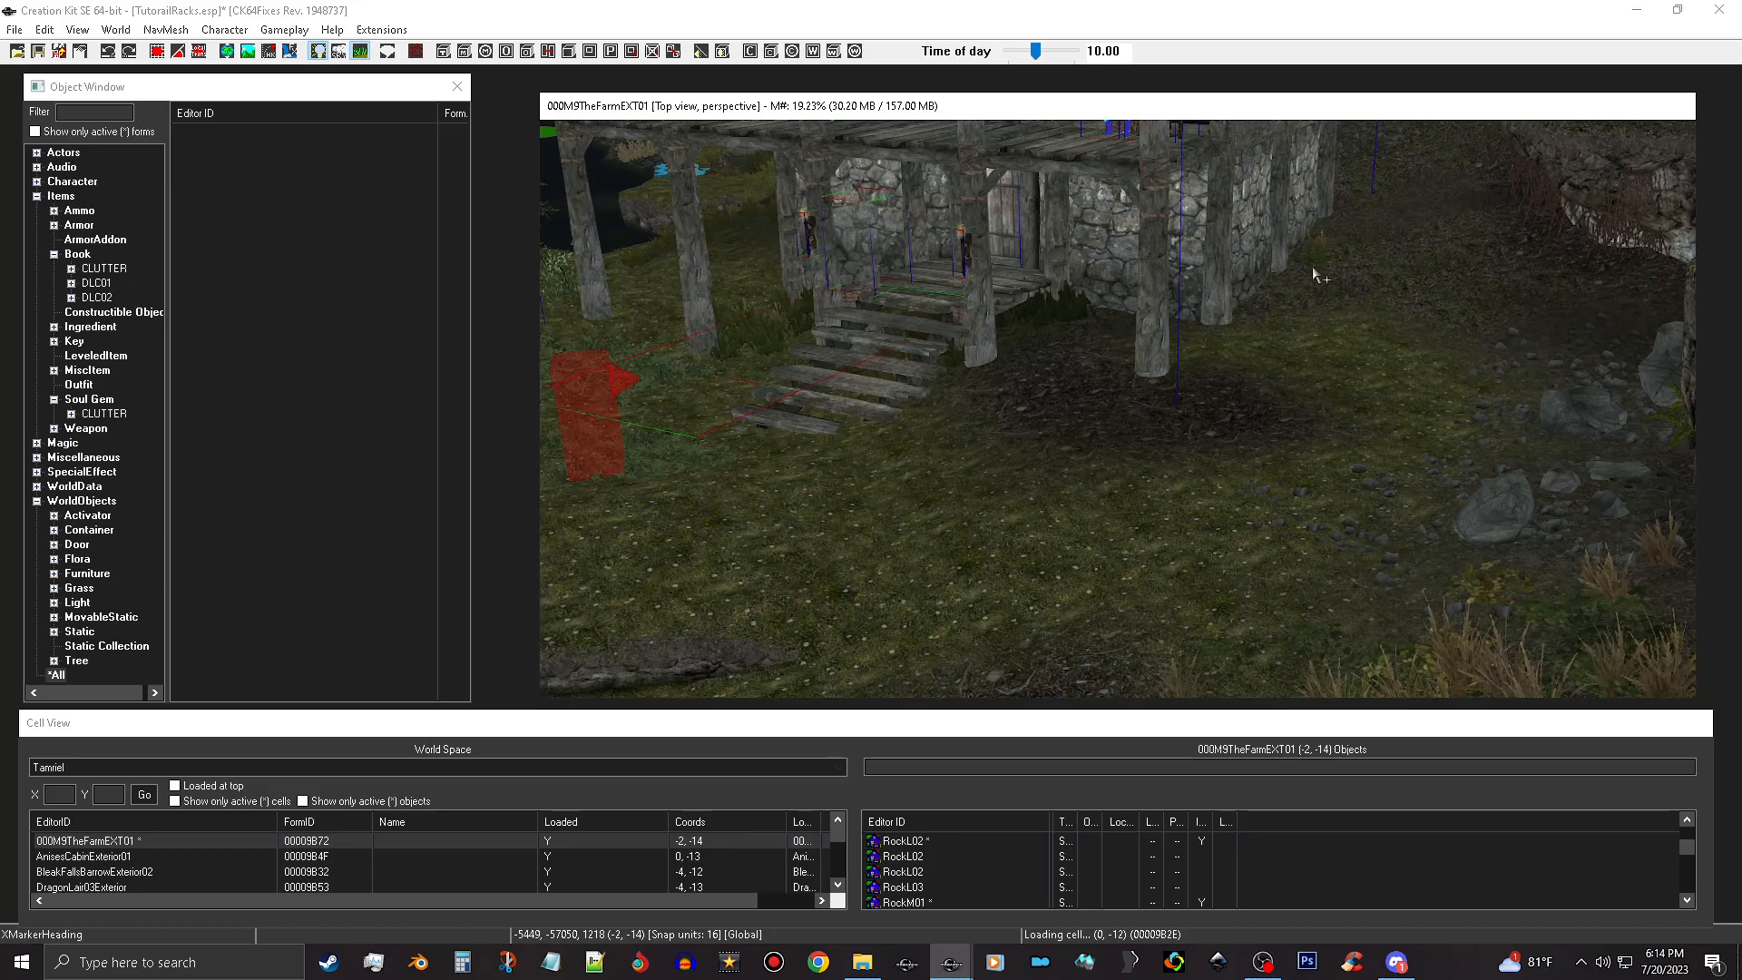
pyautogui.keyDown('shift'); pyautogui.moveTo(1361, 297); pyautogui.dragTo(1410, 299, button='middle'); pyautogui.keyUp('shift')
pyautogui.keyDown('shift'); pyautogui.moveTo(1232, 481); pyautogui.dragTo(1220, 480, button='middle'); pyautogui.keyUp('shift')
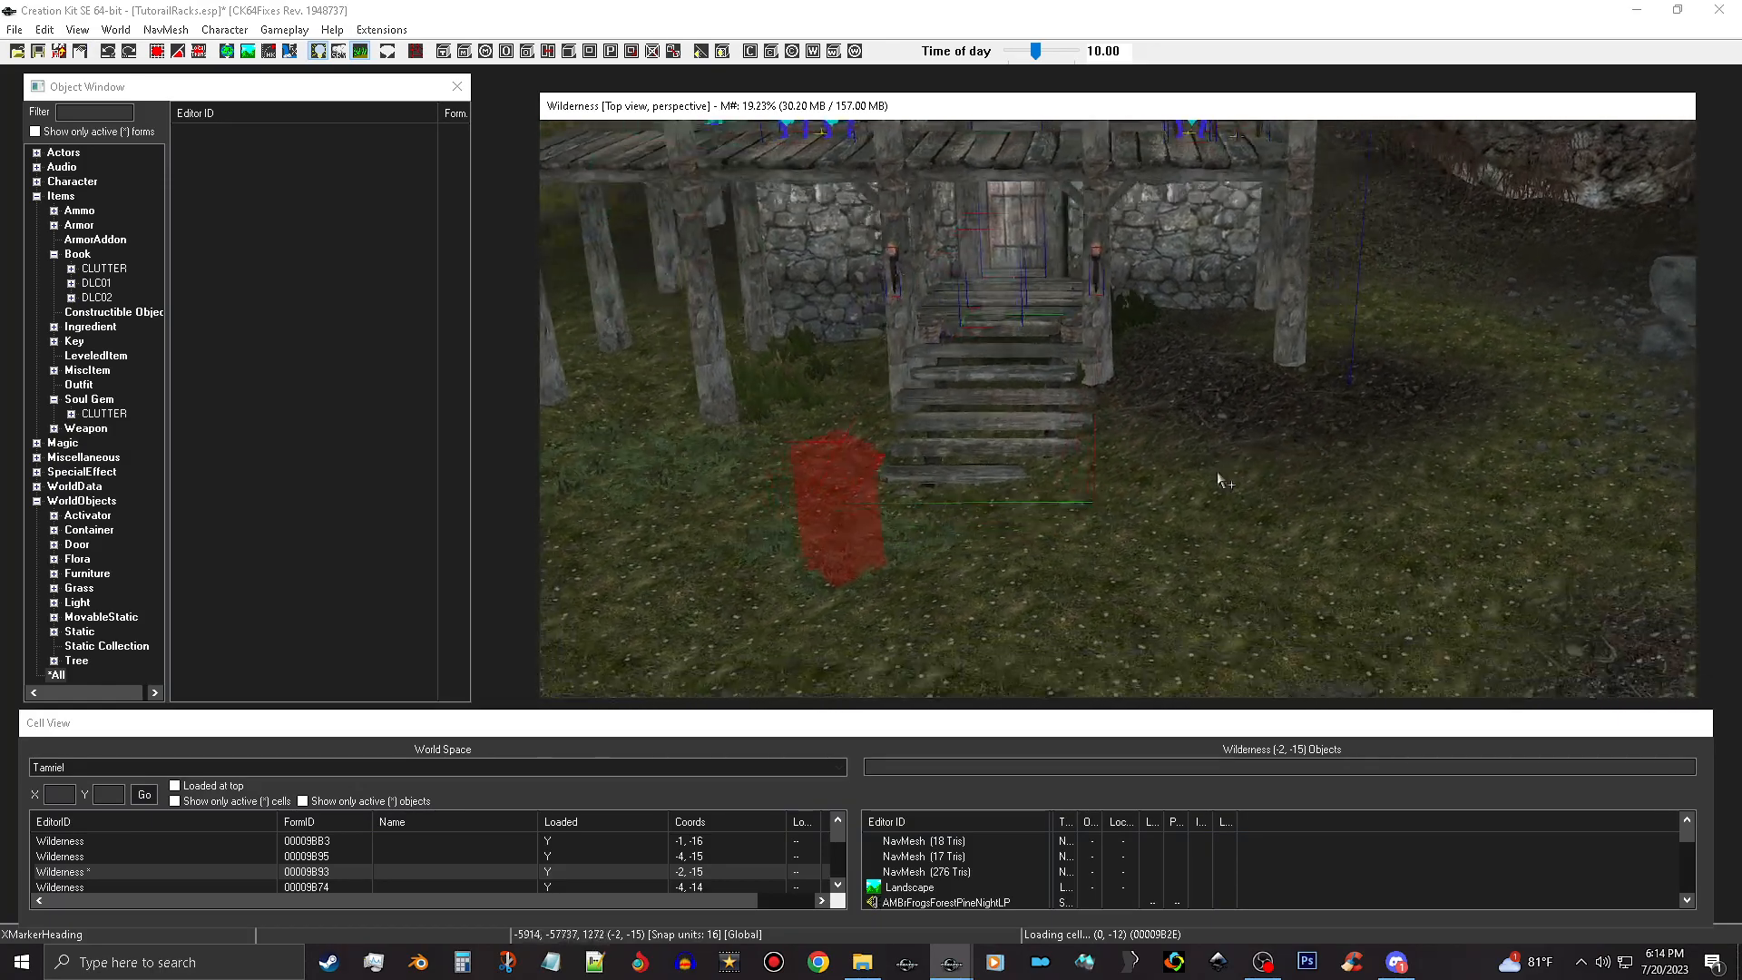
# Center on the red XMarkerHeading in front of the stairs and save the plugin with the placed building.
pyautogui.click(851, 529)
pyautogui.scroll(-5, 1254, 225)
pyautogui.keyDown('shift'); pyautogui.moveTo(1265, 404); pyautogui.dragTo(1277, 407, button='middle'); pyautogui.keyUp('shift')
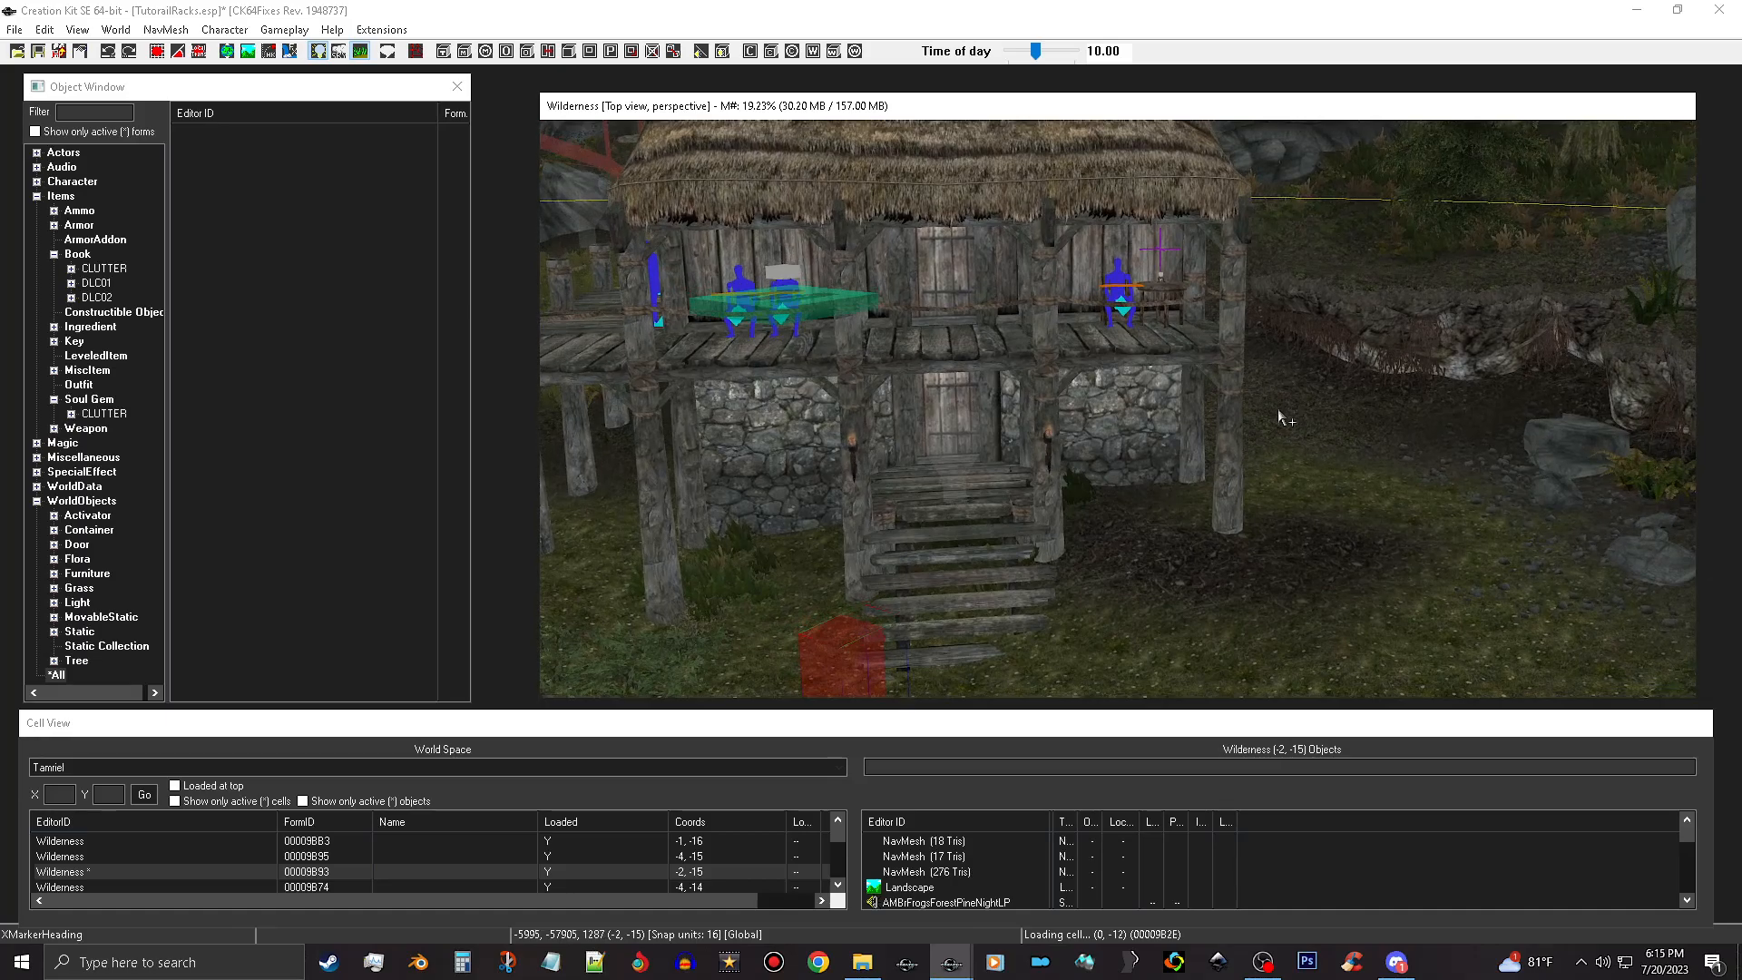
pyautogui.click(42, 55)
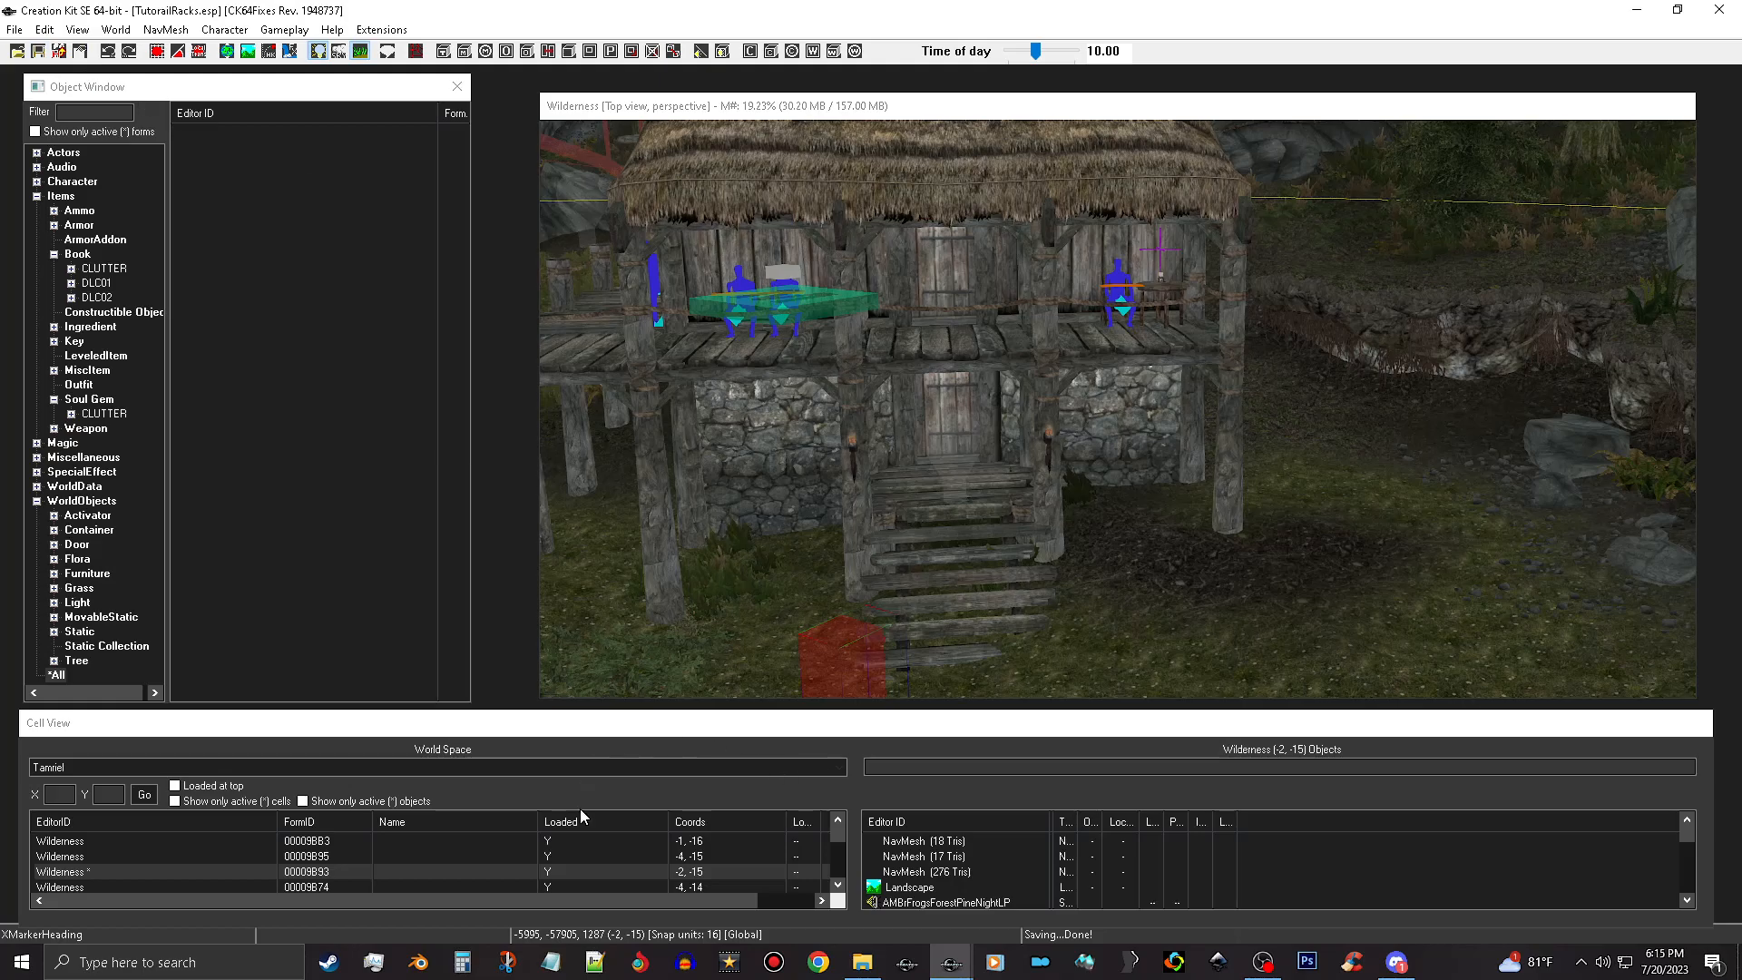
# Examine the building's upper deck, WallLeanMarker, roof and front stairs, and the surrounding ground near the map marker.
pyautogui.keyDown('shift'); pyautogui.moveTo(1043, 626); pyautogui.dragTo(1101, 625, button='middle'); pyautogui.keyUp('shift')
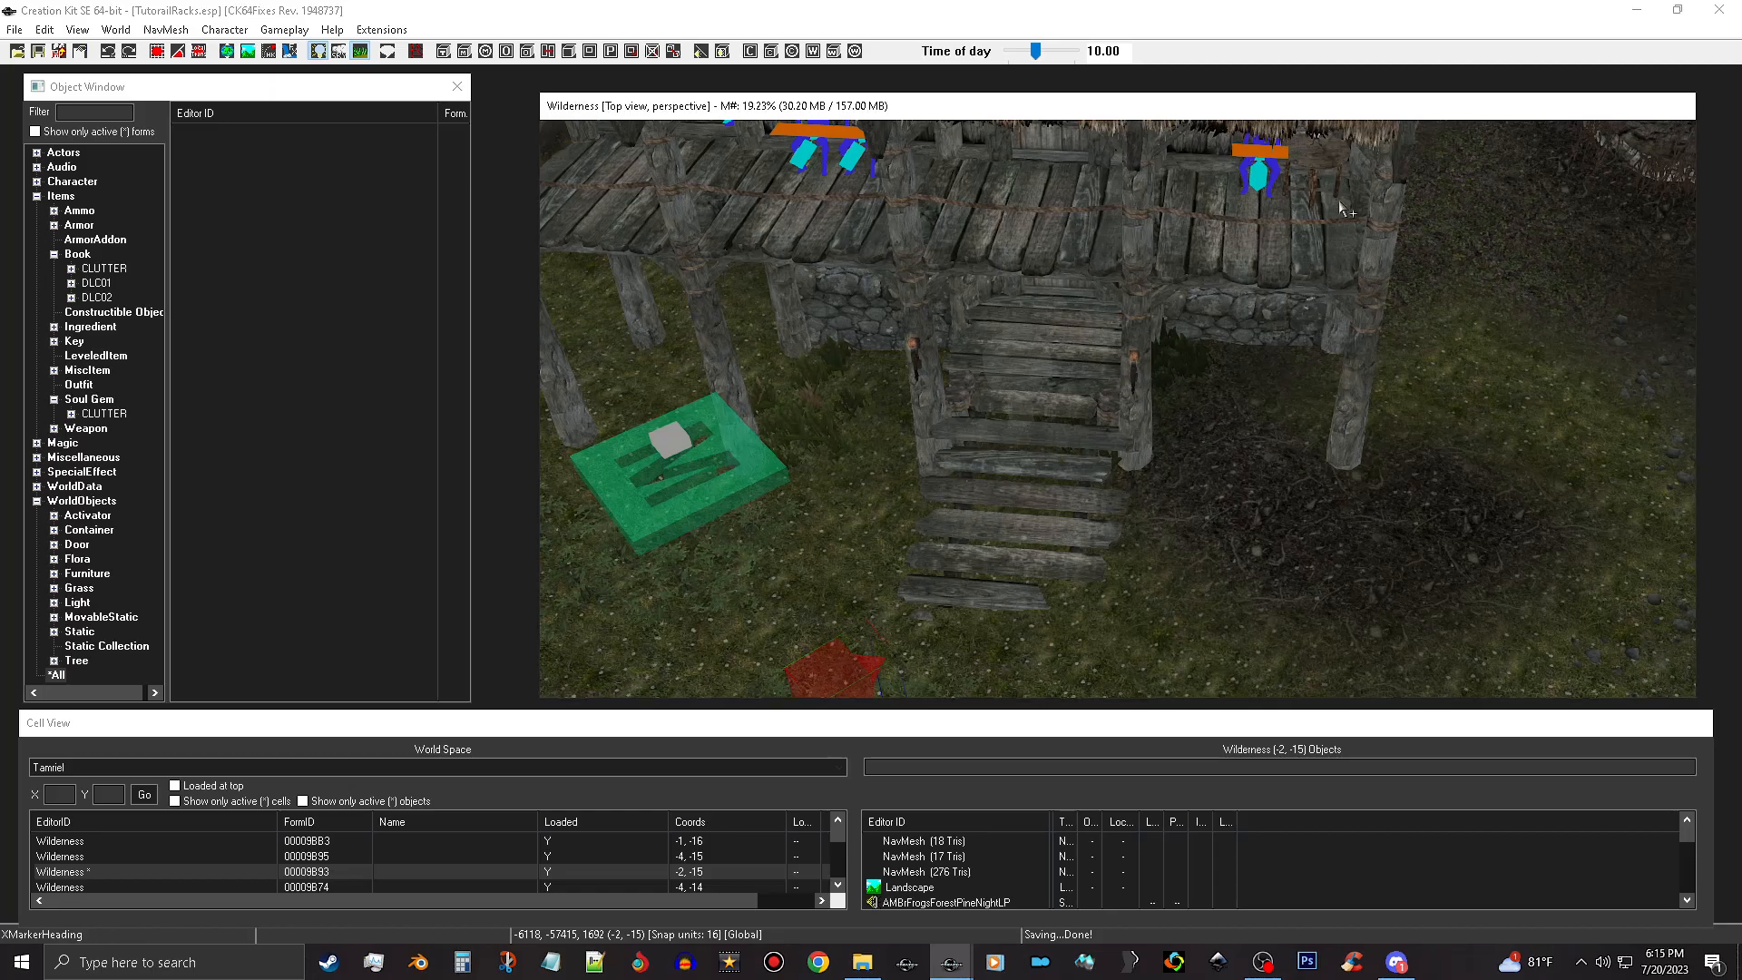
pyautogui.moveTo(1342, 232)
pyautogui.keyDown('shift'); pyautogui.mouseDown(button='middle')
pyautogui.moveTo(1337, 282)
pyautogui.moveTo(1505, 259)
pyautogui.moveTo(1506, 213)
pyautogui.moveTo(1521, 220)
pyautogui.moveTo(1521, 245)
pyautogui.moveTo(1387, 337)
pyautogui.moveTo(1433, 427)
pyautogui.moveTo(1533, 390)
pyautogui.mouseUp(button='middle'); pyautogui.keyUp('shift')
pyautogui.keyDown('shift'); pyautogui.moveTo(1234, 423); pyautogui.dragTo(1552, 379, button='middle'); pyautogui.keyUp('shift')
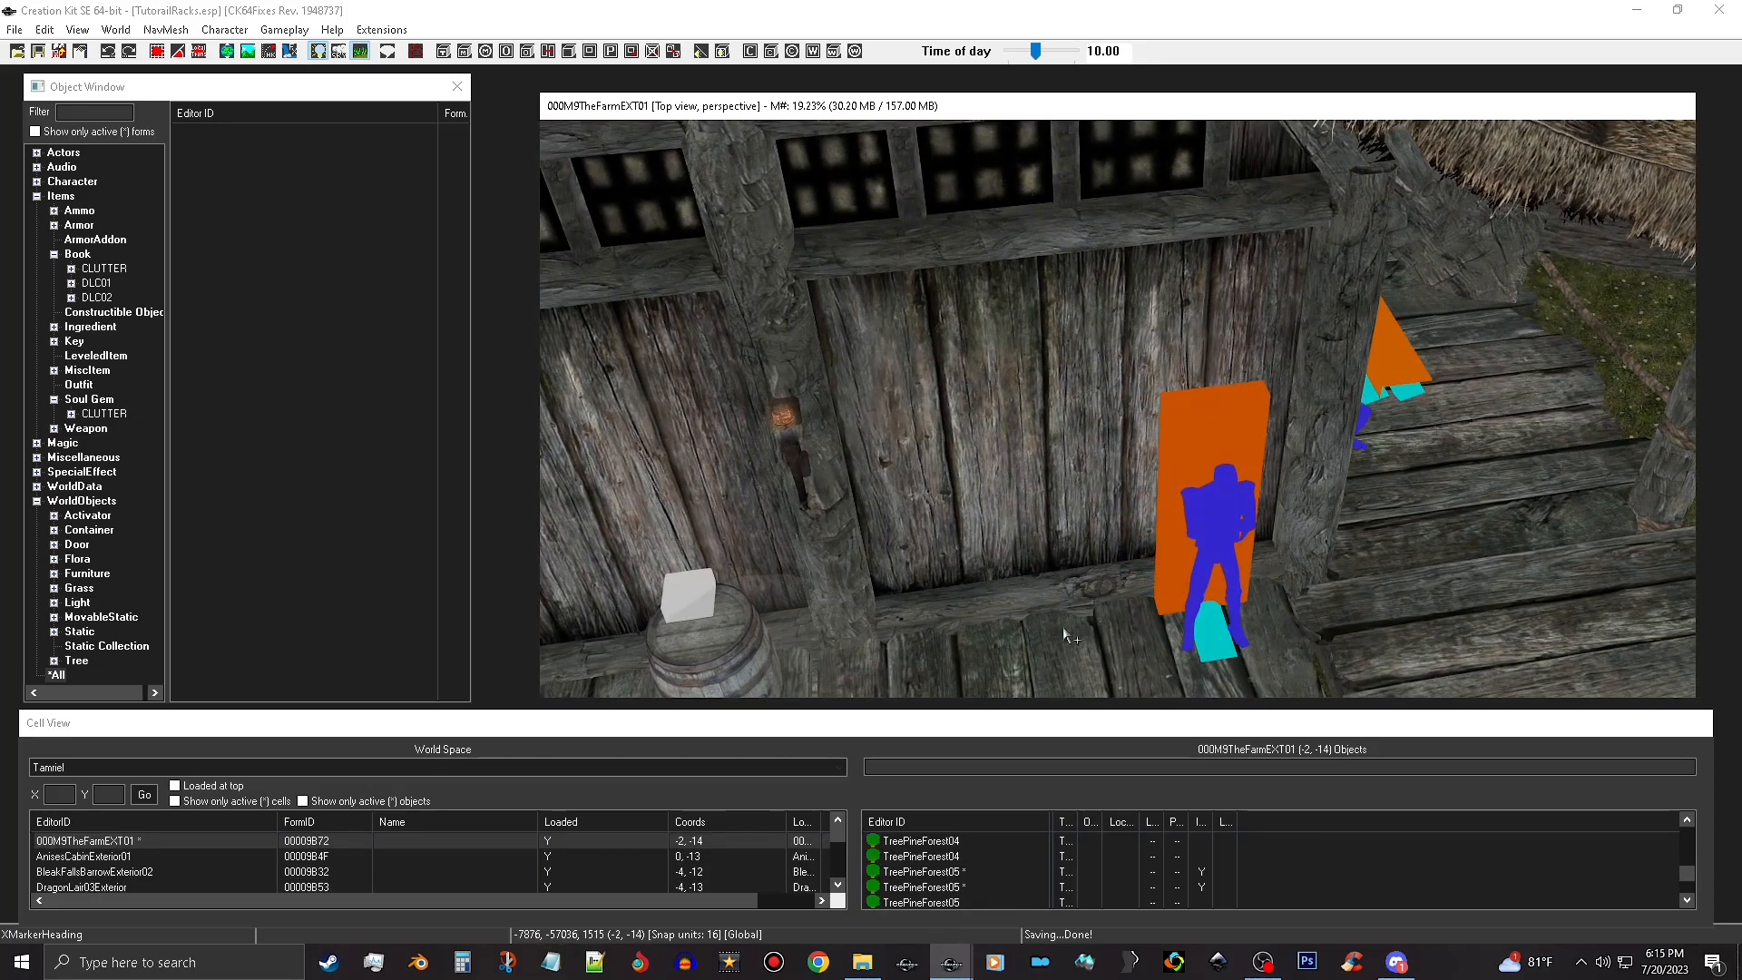
pyautogui.click(1234, 568)
pyautogui.keyDown('shift'); pyautogui.moveTo(1402, 525); pyautogui.dragTo(1355, 722, button='middle'); pyautogui.keyUp('shift')
pyautogui.keyDown('shift'); pyautogui.moveTo(1388, 493); pyautogui.dragTo(1452, 690, button='middle'); pyautogui.keyUp('shift')
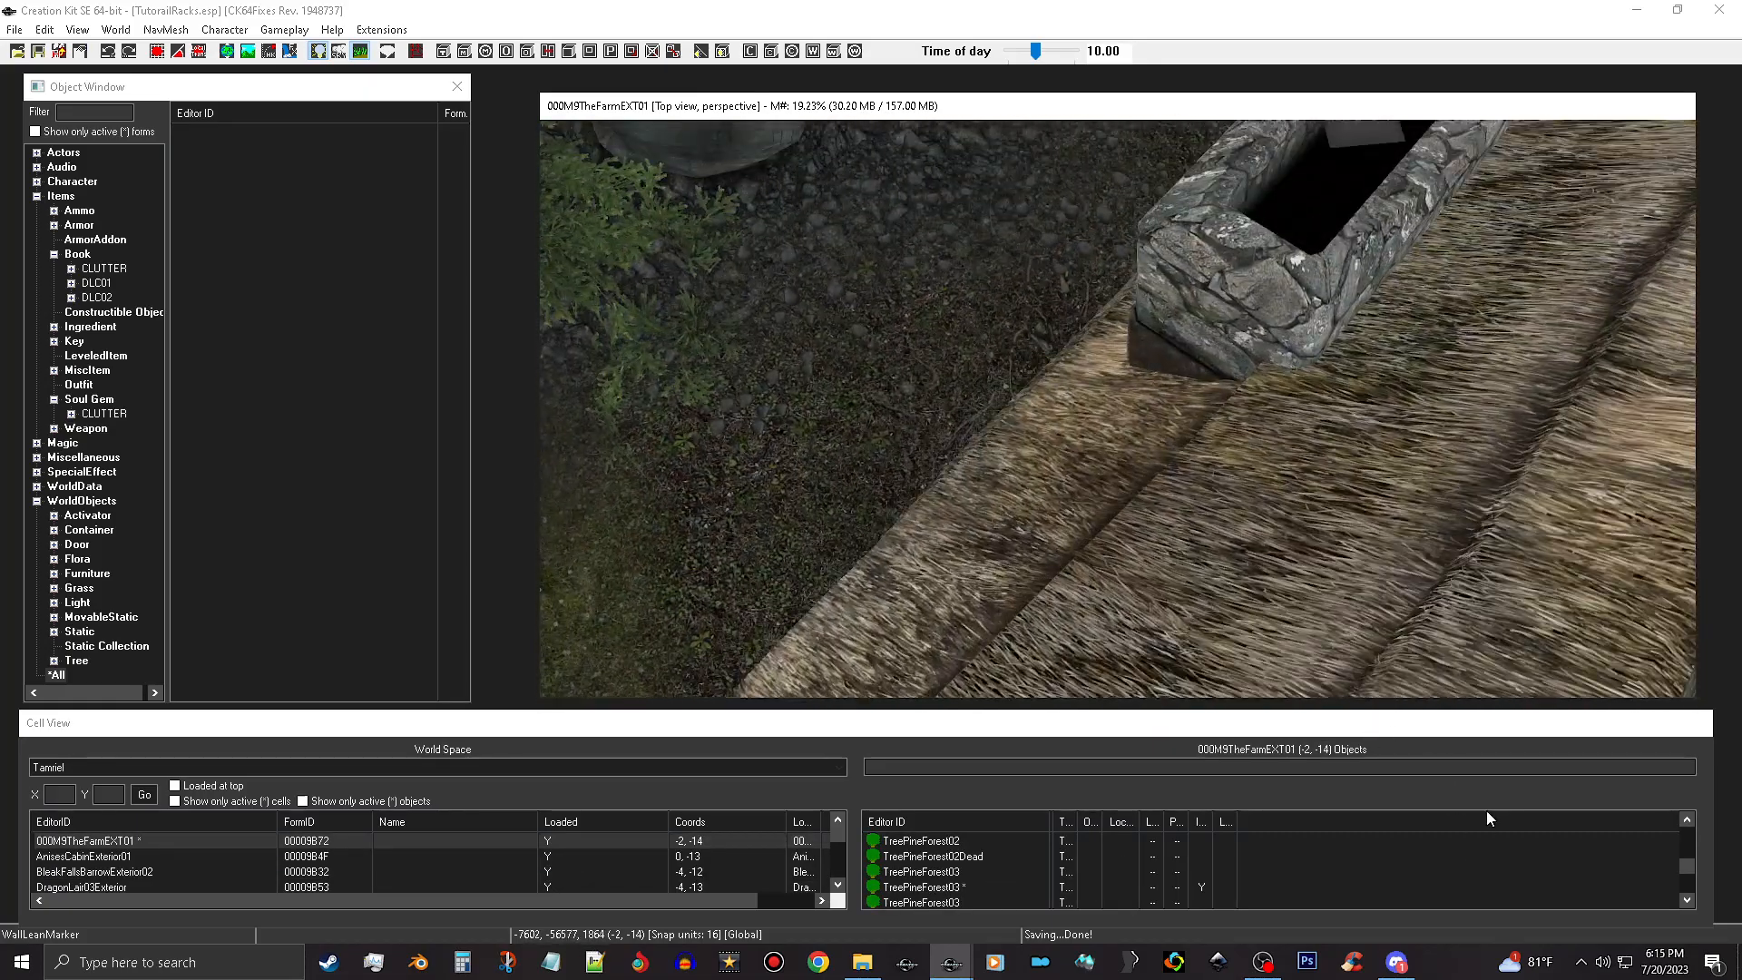
pyautogui.keyDown('shift'); pyautogui.moveTo(1401, 233); pyautogui.dragTo(1424, 611, button='middle'); pyautogui.keyUp('shift')
pyautogui.moveTo(1484, 553)
pyautogui.keyDown('shift'); pyautogui.mouseDown(button='middle')
pyautogui.moveTo(874, 628)
pyautogui.moveTo(953, 595)
pyautogui.moveTo(1004, 639)
pyautogui.moveTo(1151, 606)
pyautogui.moveTo(1533, 418)
pyautogui.moveTo(1465, 523)
pyautogui.moveTo(1467, 470)
pyautogui.mouseUp(button='middle'); pyautogui.keyUp('shift')
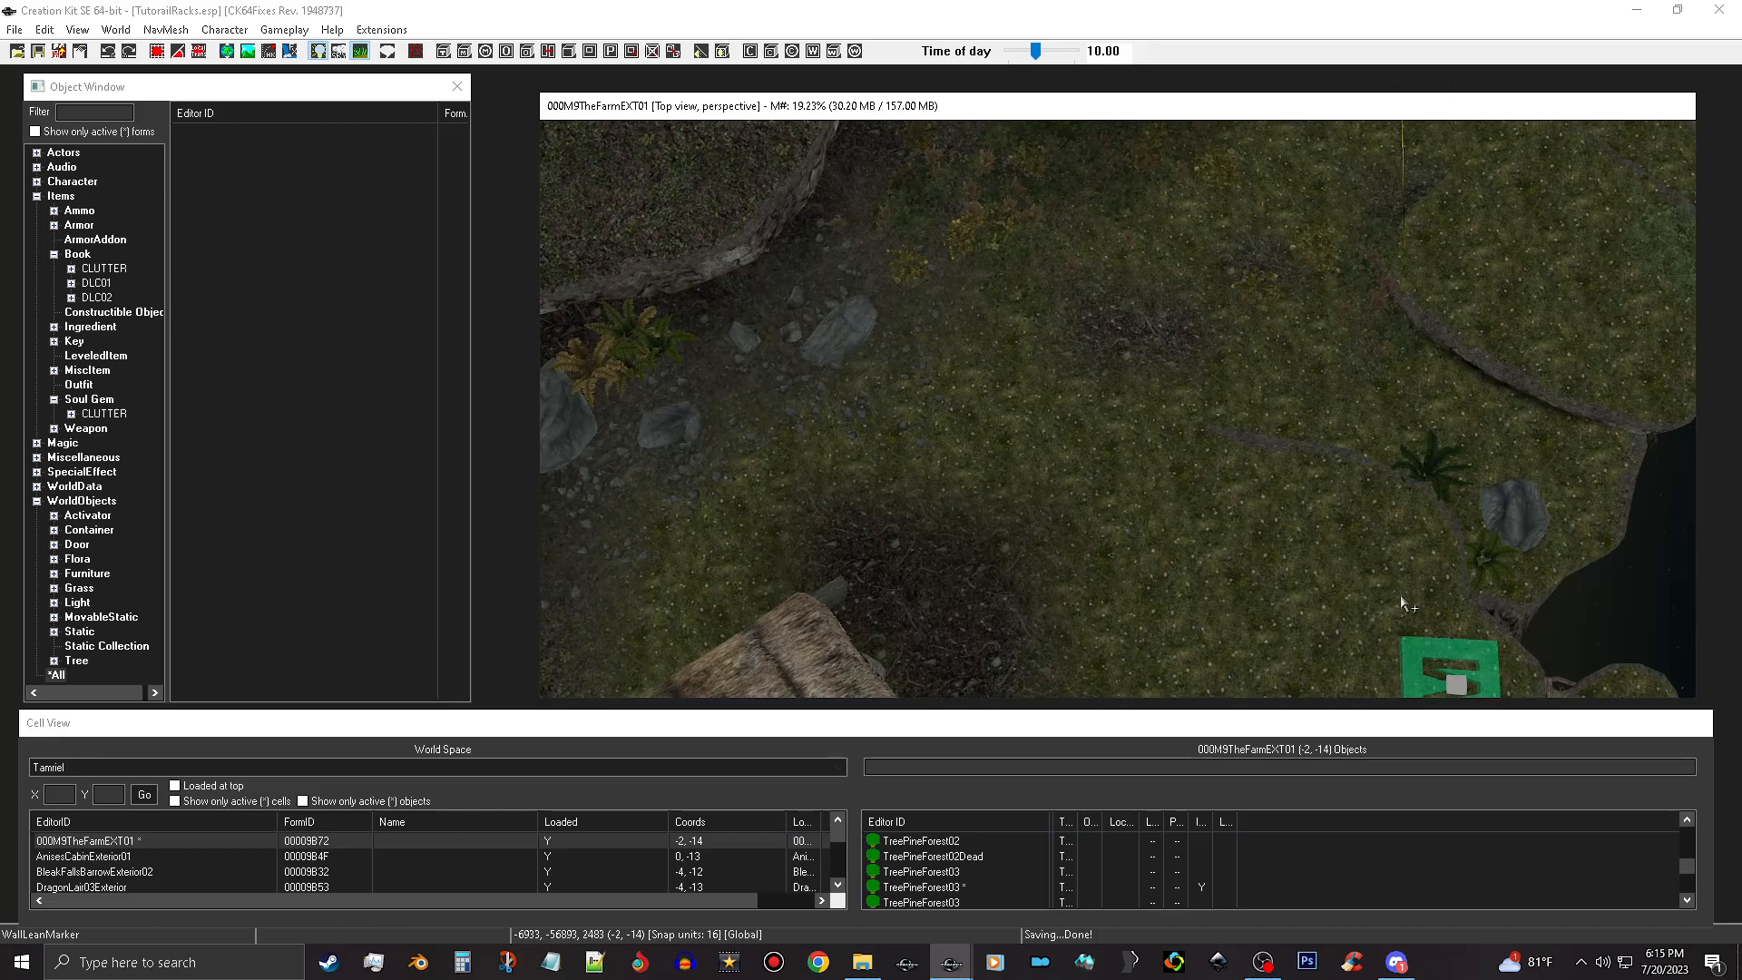
pyautogui.moveTo(1456, 470)
pyautogui.mouseDown(button='middle')
pyautogui.moveTo(1568, 232)
pyautogui.moveTo(1570, 143)
pyautogui.mouseUp(button='middle')
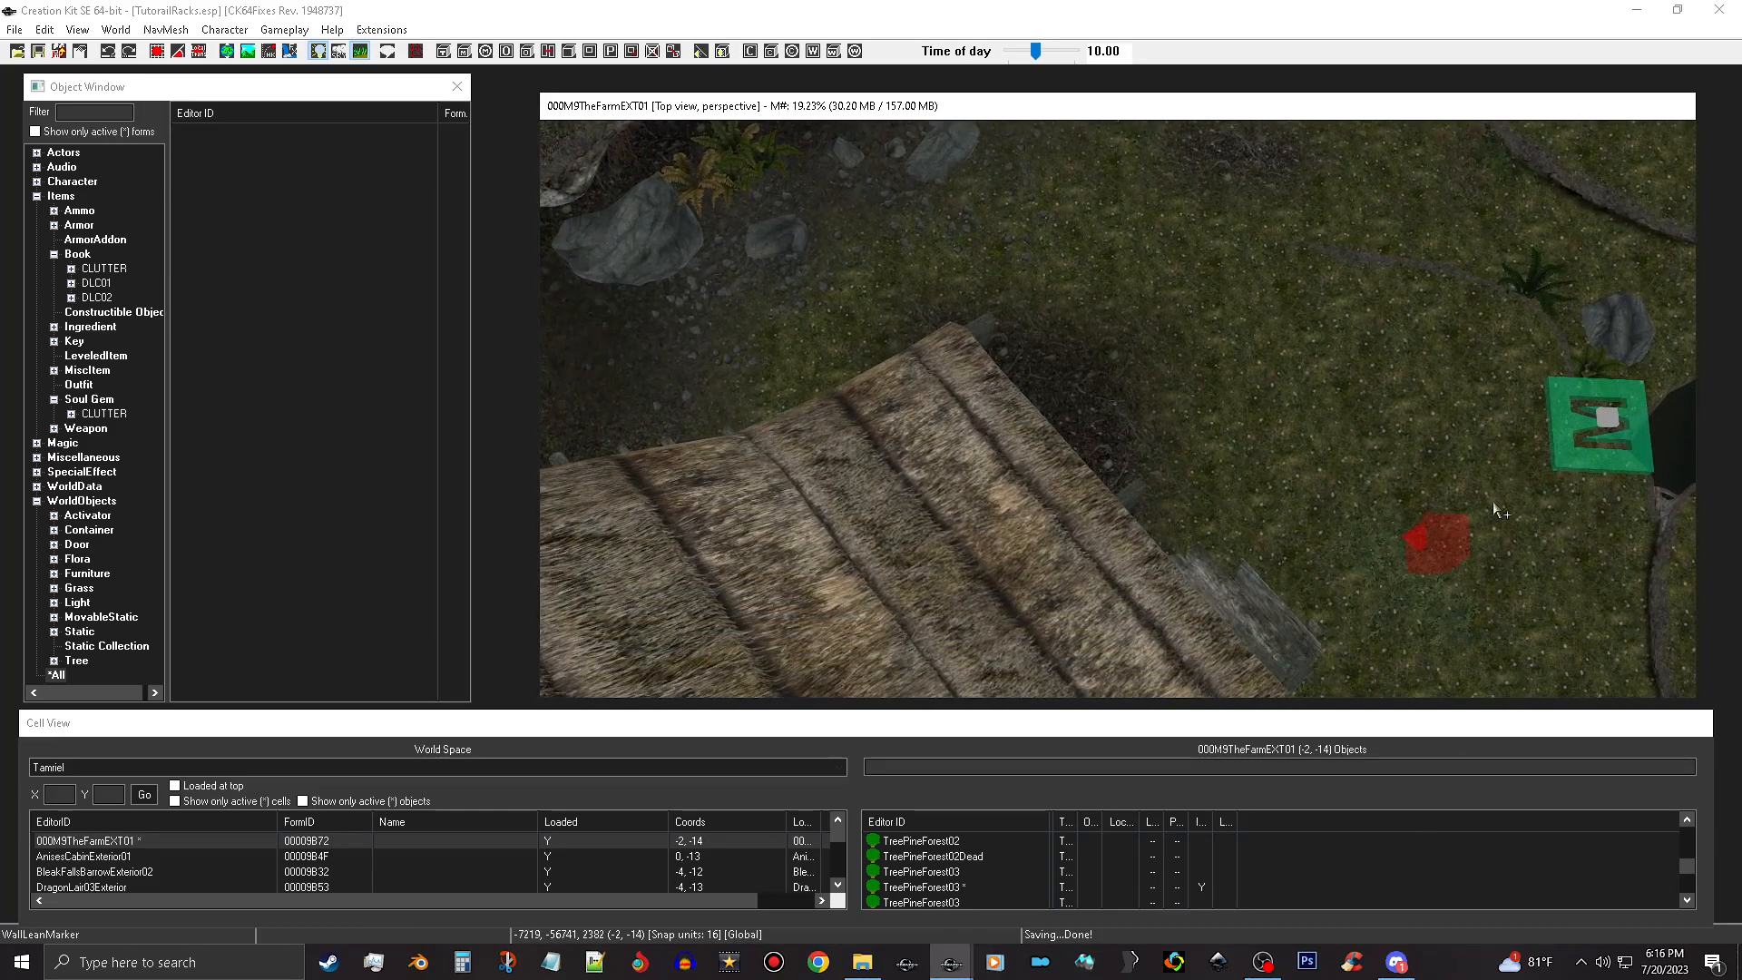
pyautogui.click(1434, 552)
pyautogui.keyDown('shift'); pyautogui.moveTo(1434, 552); pyautogui.dragTo(1212, 546, button='middle'); pyautogui.keyUp('shift')
pyautogui.moveTo(1365, 435)
pyautogui.keyDown('shift'); pyautogui.mouseDown(button='middle')
pyautogui.moveTo(1007, 626)
pyautogui.moveTo(1470, 440)
pyautogui.moveTo(1440, 420)
pyautogui.moveTo(1459, 380)
pyautogui.mouseUp(button='middle'); pyautogui.keyUp('shift')
pyautogui.scroll(4, 1459, 380)
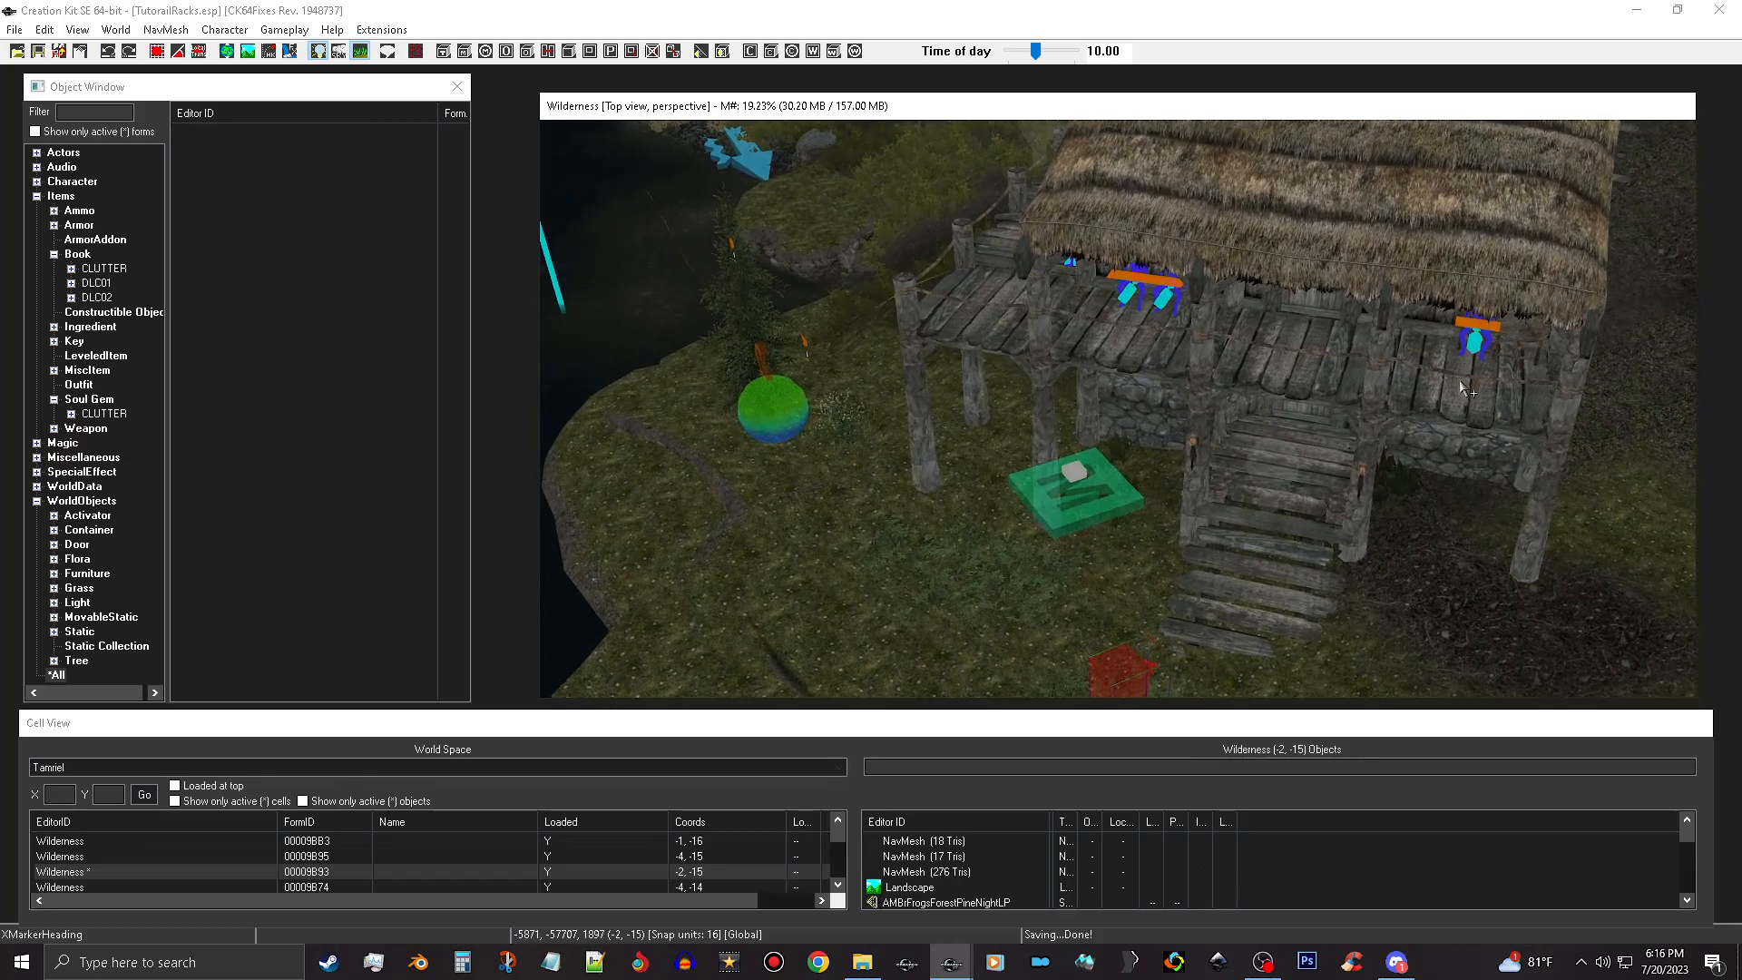
pyautogui.scroll(2, 1459, 379)
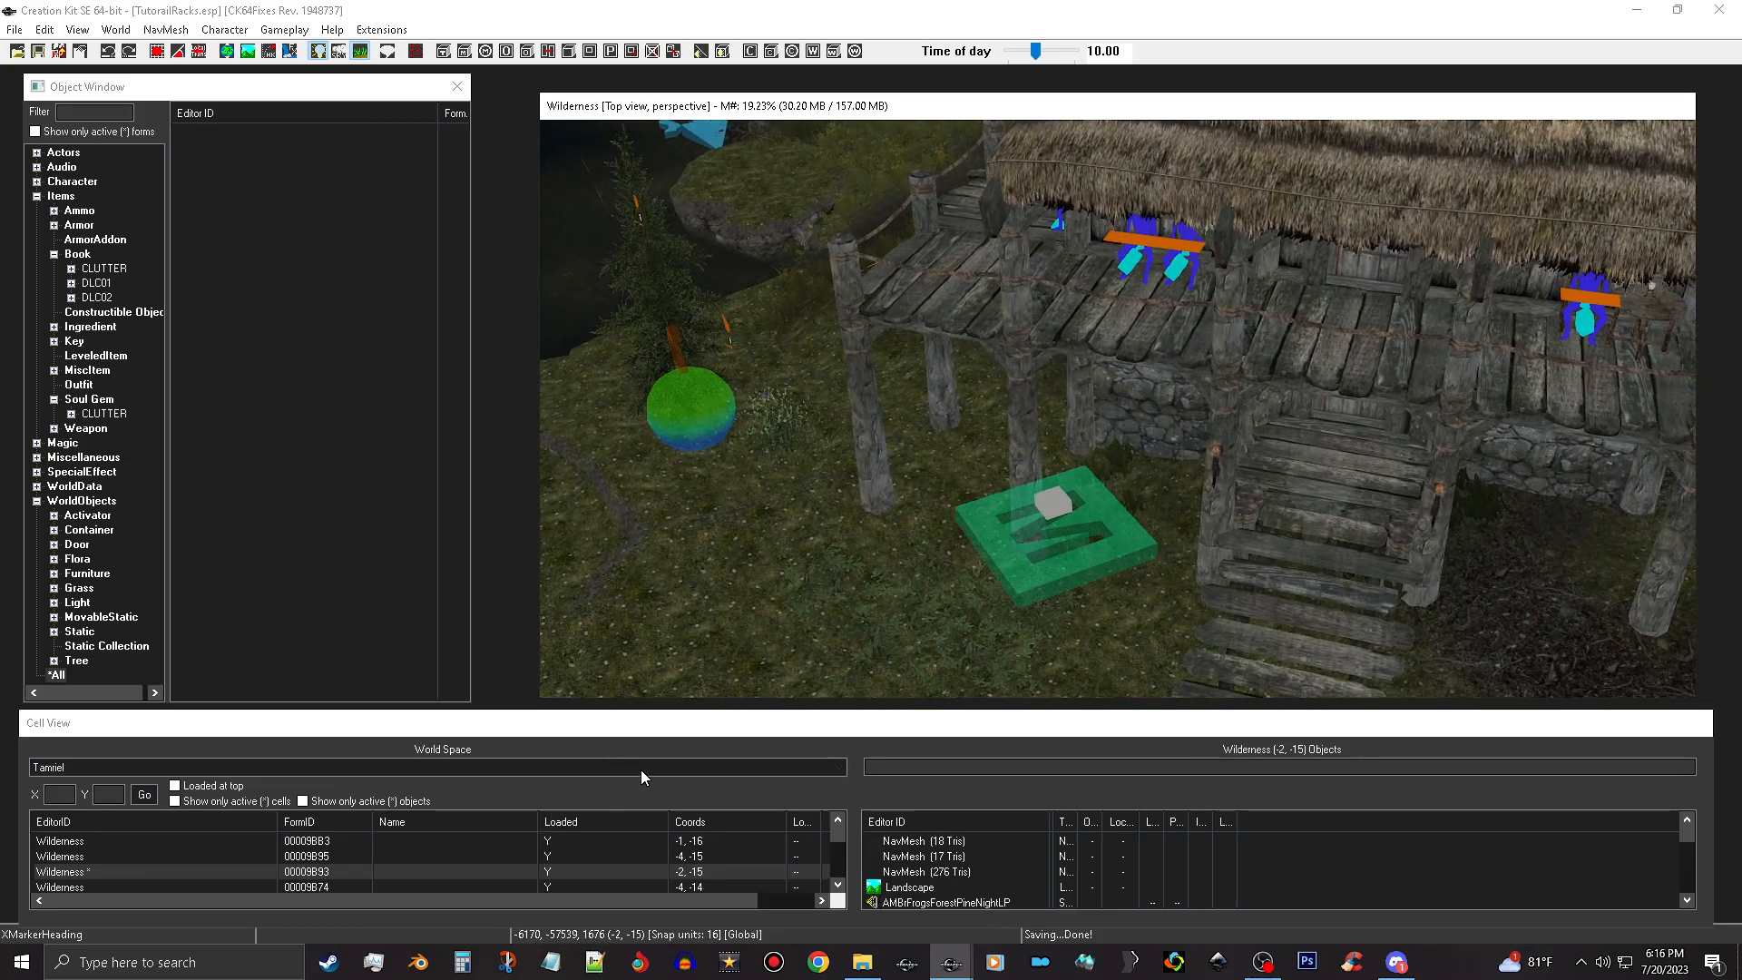
# Switch the world space to Interiors and load the 000M9WarehouseRackCell cell, centered on its COCMarkerHeading.
pyautogui.click(723, 771)
pyautogui.scroll(5, 629, 703)
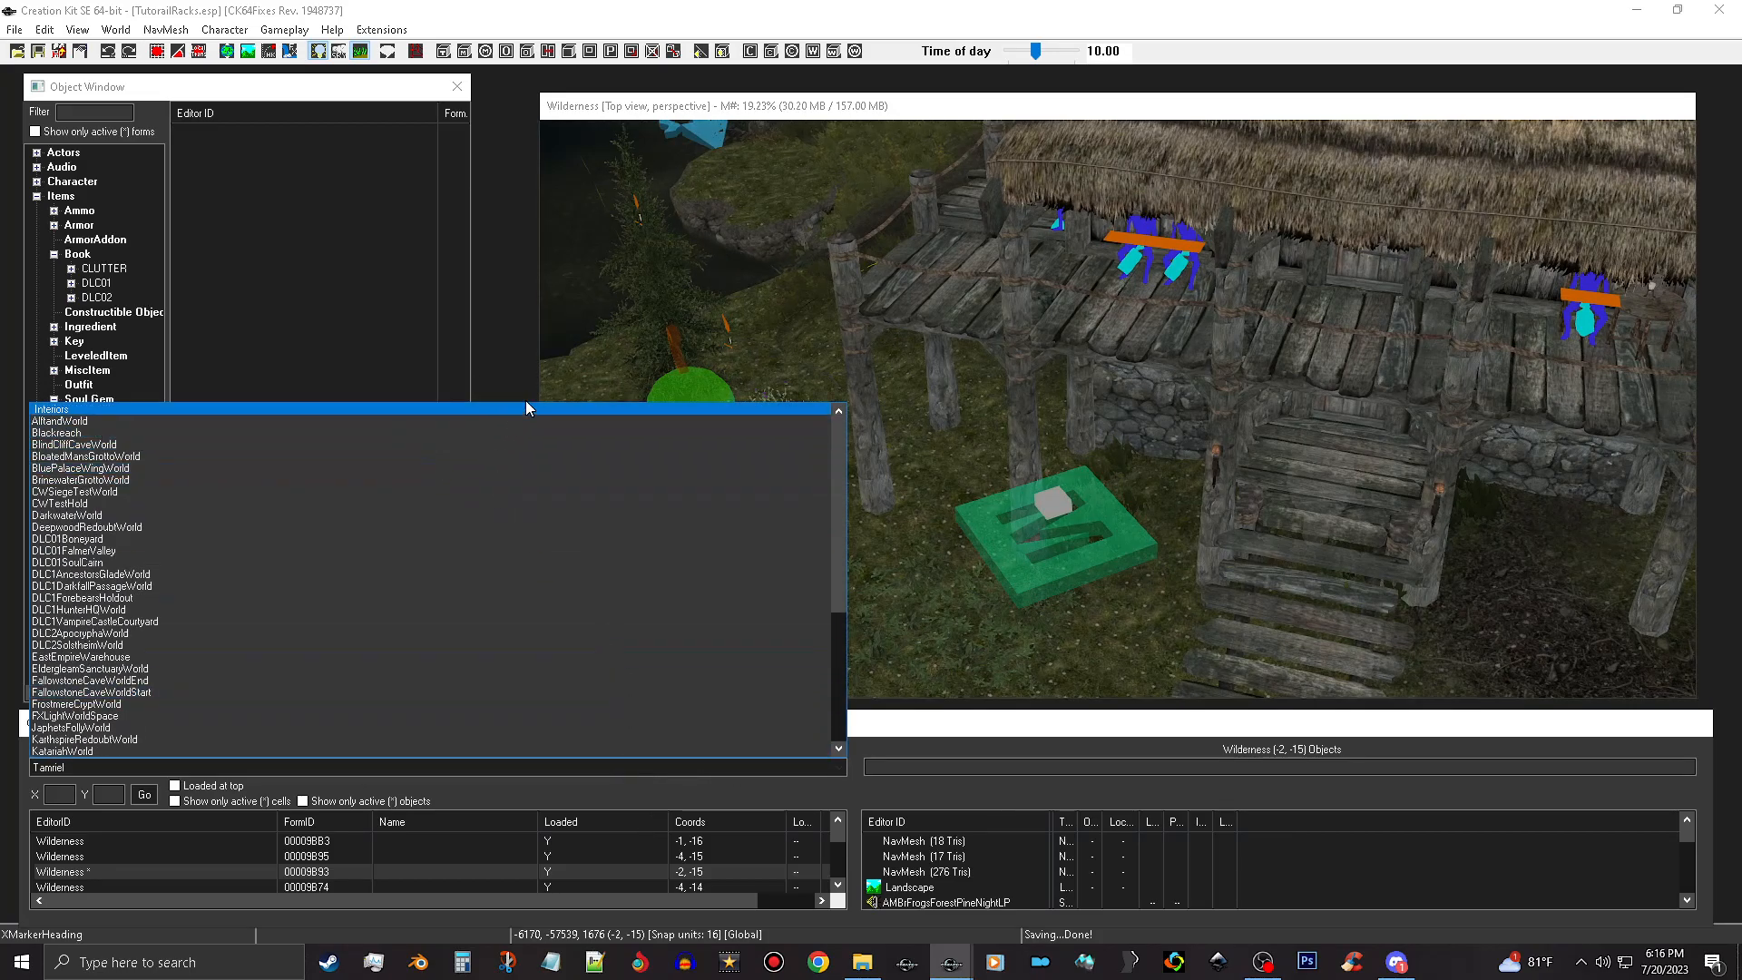
pyautogui.click(555, 410)
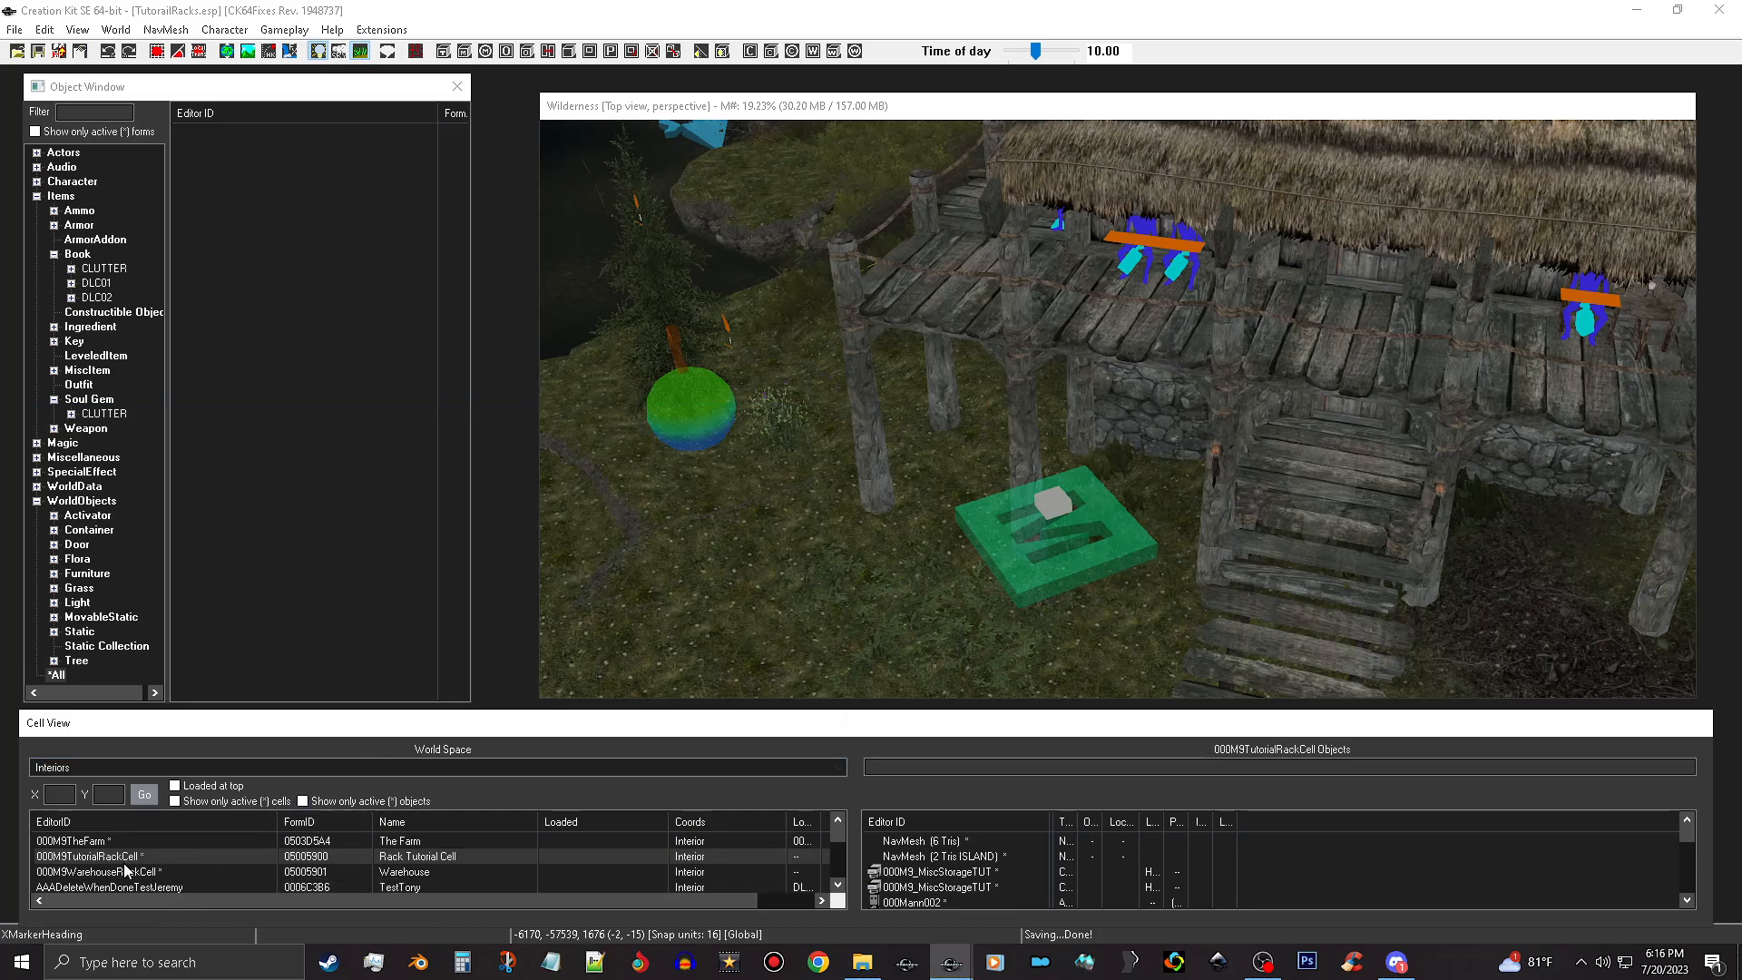
pyautogui.doubleClick(410, 872)
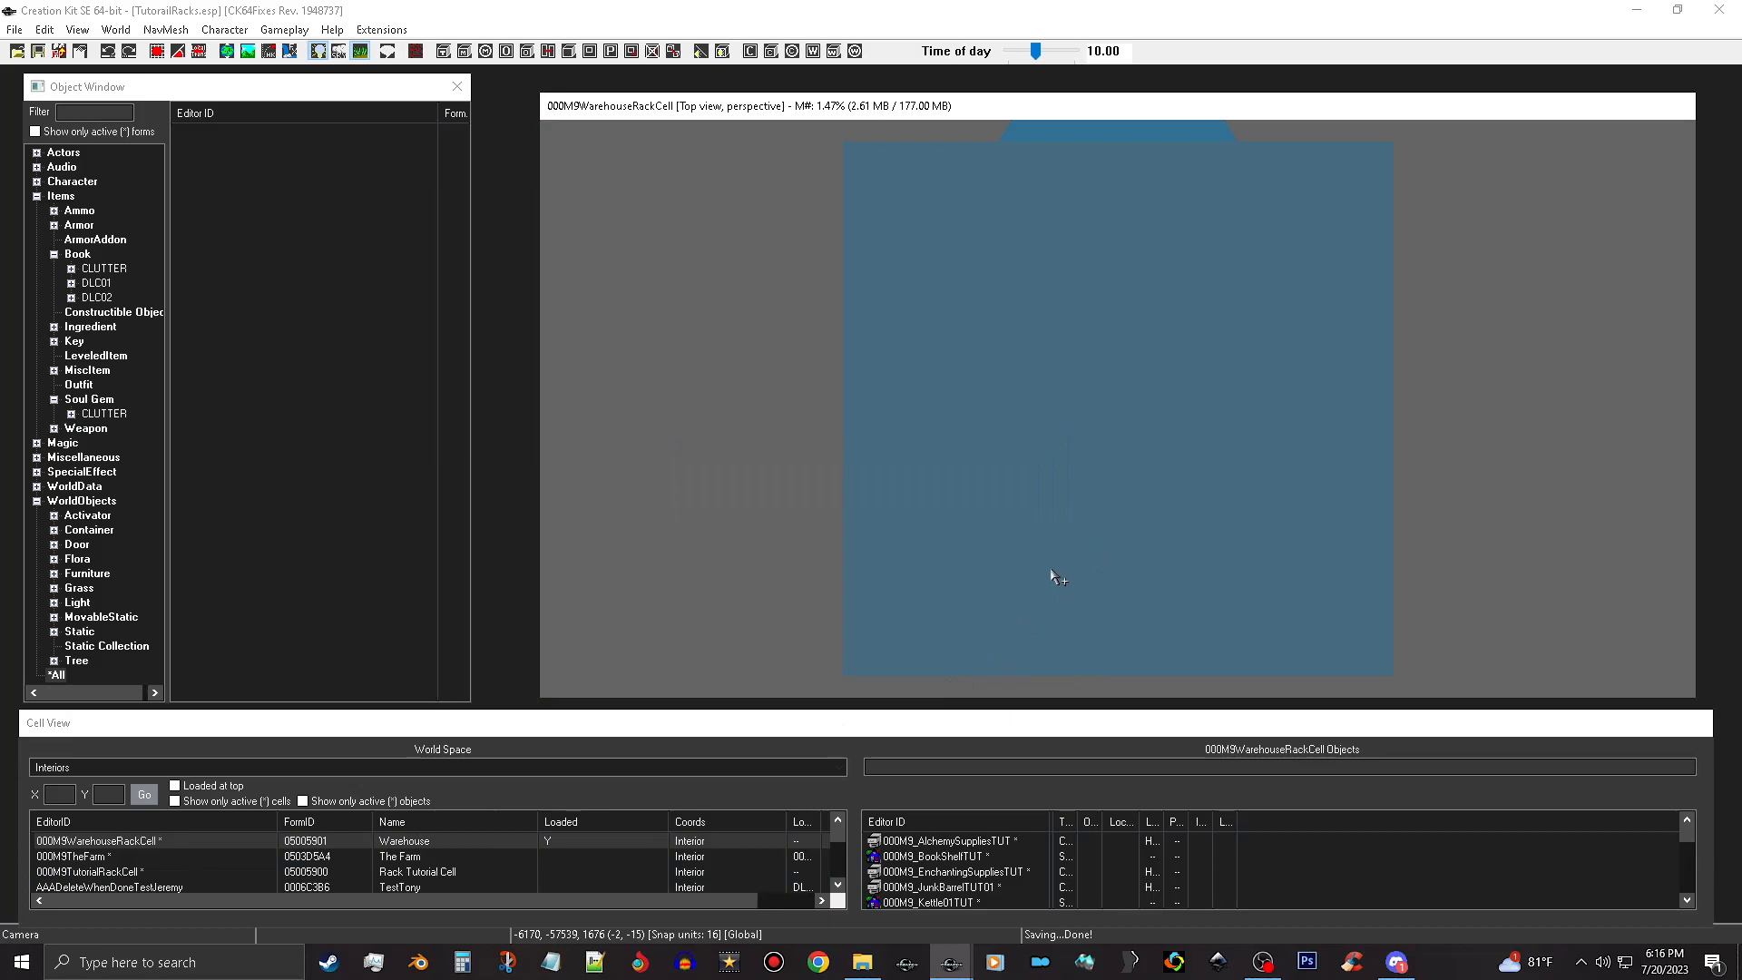
pyautogui.click(1117, 508)
pyautogui.moveTo(1118, 502)
pyautogui.keyDown('shift'); pyautogui.mouseDown(button='middle')
pyautogui.moveTo(1209, 436)
pyautogui.moveTo(1256, 370)
pyautogui.moveTo(1265, 622)
pyautogui.moveTo(1138, 361)
pyautogui.moveTo(1197, 772)
pyautogui.mouseUp(button='middle'); pyautogui.keyUp('shift')
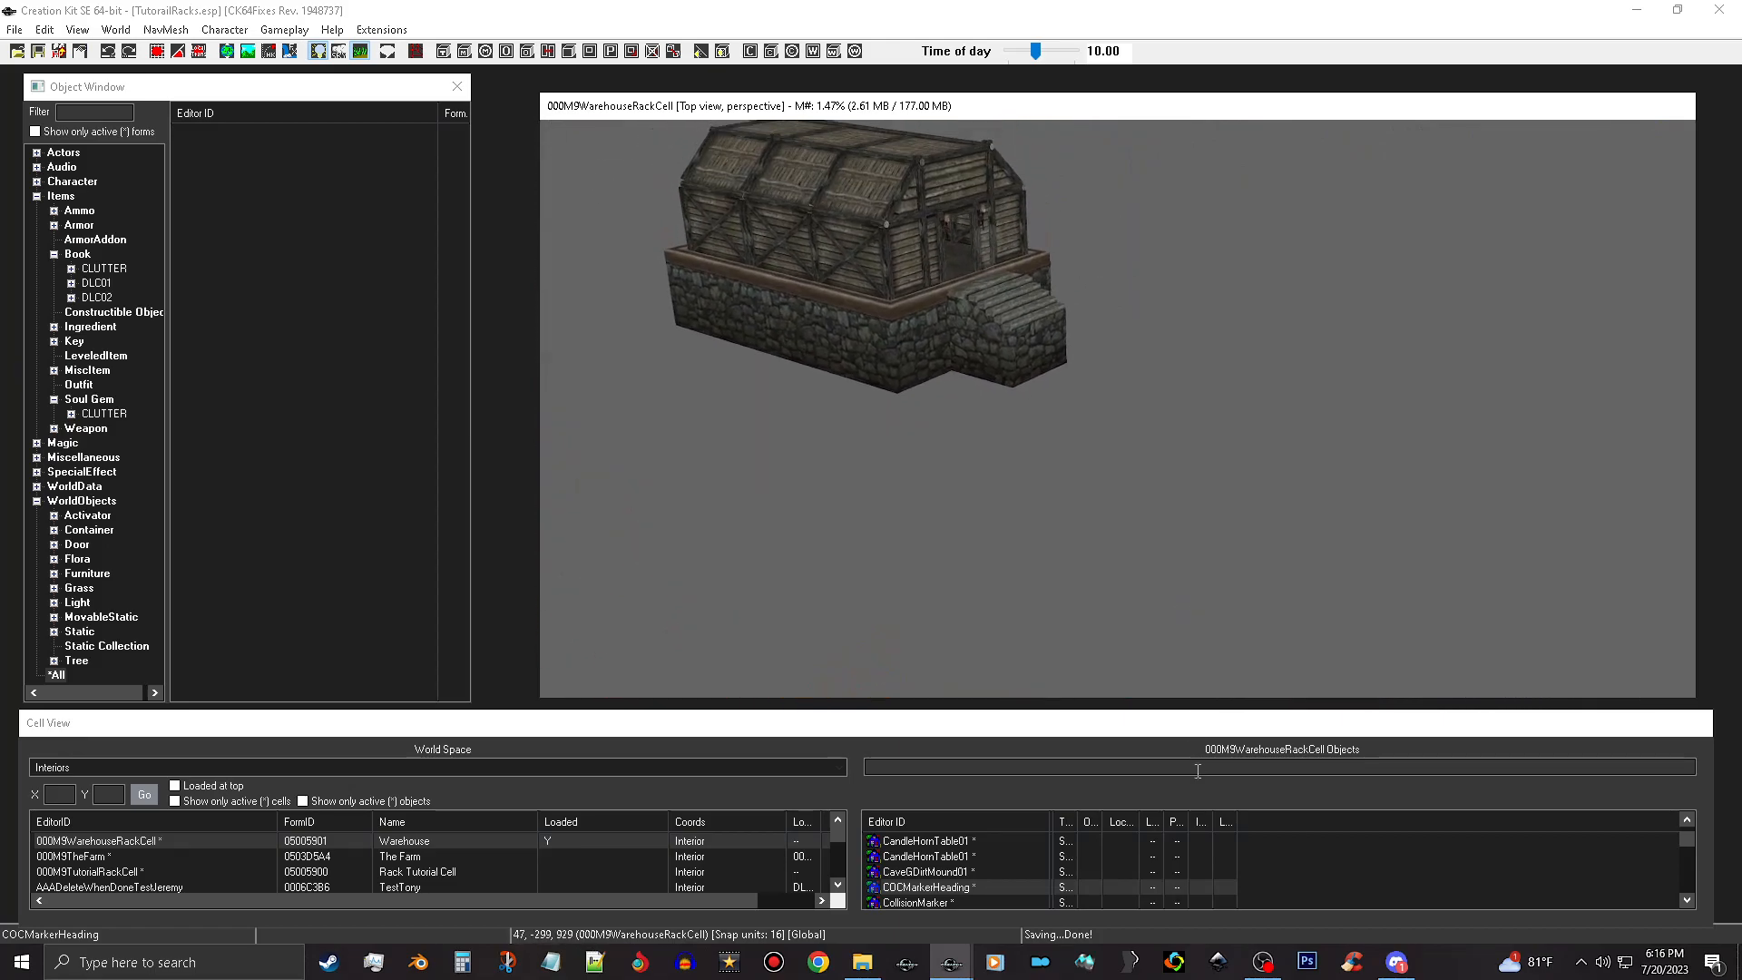
# Select the whole wooden warehouse exterior from above, adding the BYOHBYOHWRshackBase01 stone base, and copy it.
pyautogui.click(1016, 351)
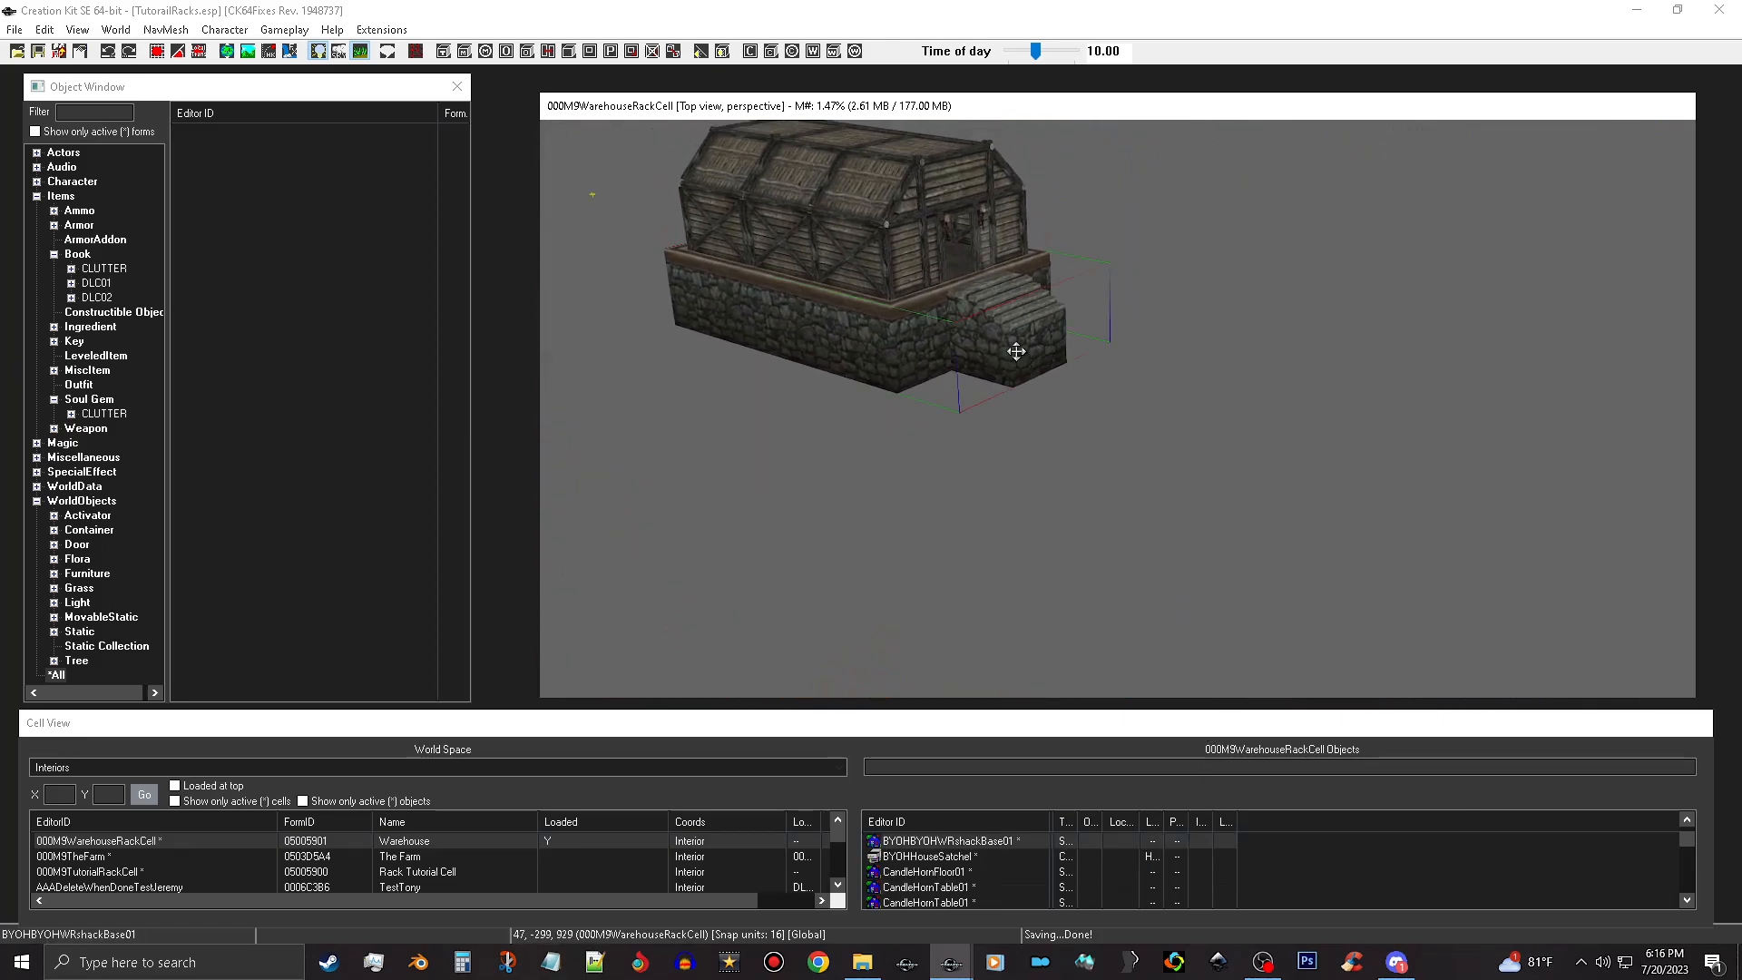
pyautogui.keyDown('shift'); pyautogui.moveTo(1087, 335); pyautogui.dragTo(999, 362, button='middle'); pyautogui.keyUp('shift')
pyautogui.keyDown('shift'); pyautogui.moveTo(850, 447); pyautogui.dragTo(1471, 554, button='middle'); pyautogui.keyUp('shift')
pyautogui.scroll(3, 1354, 424)
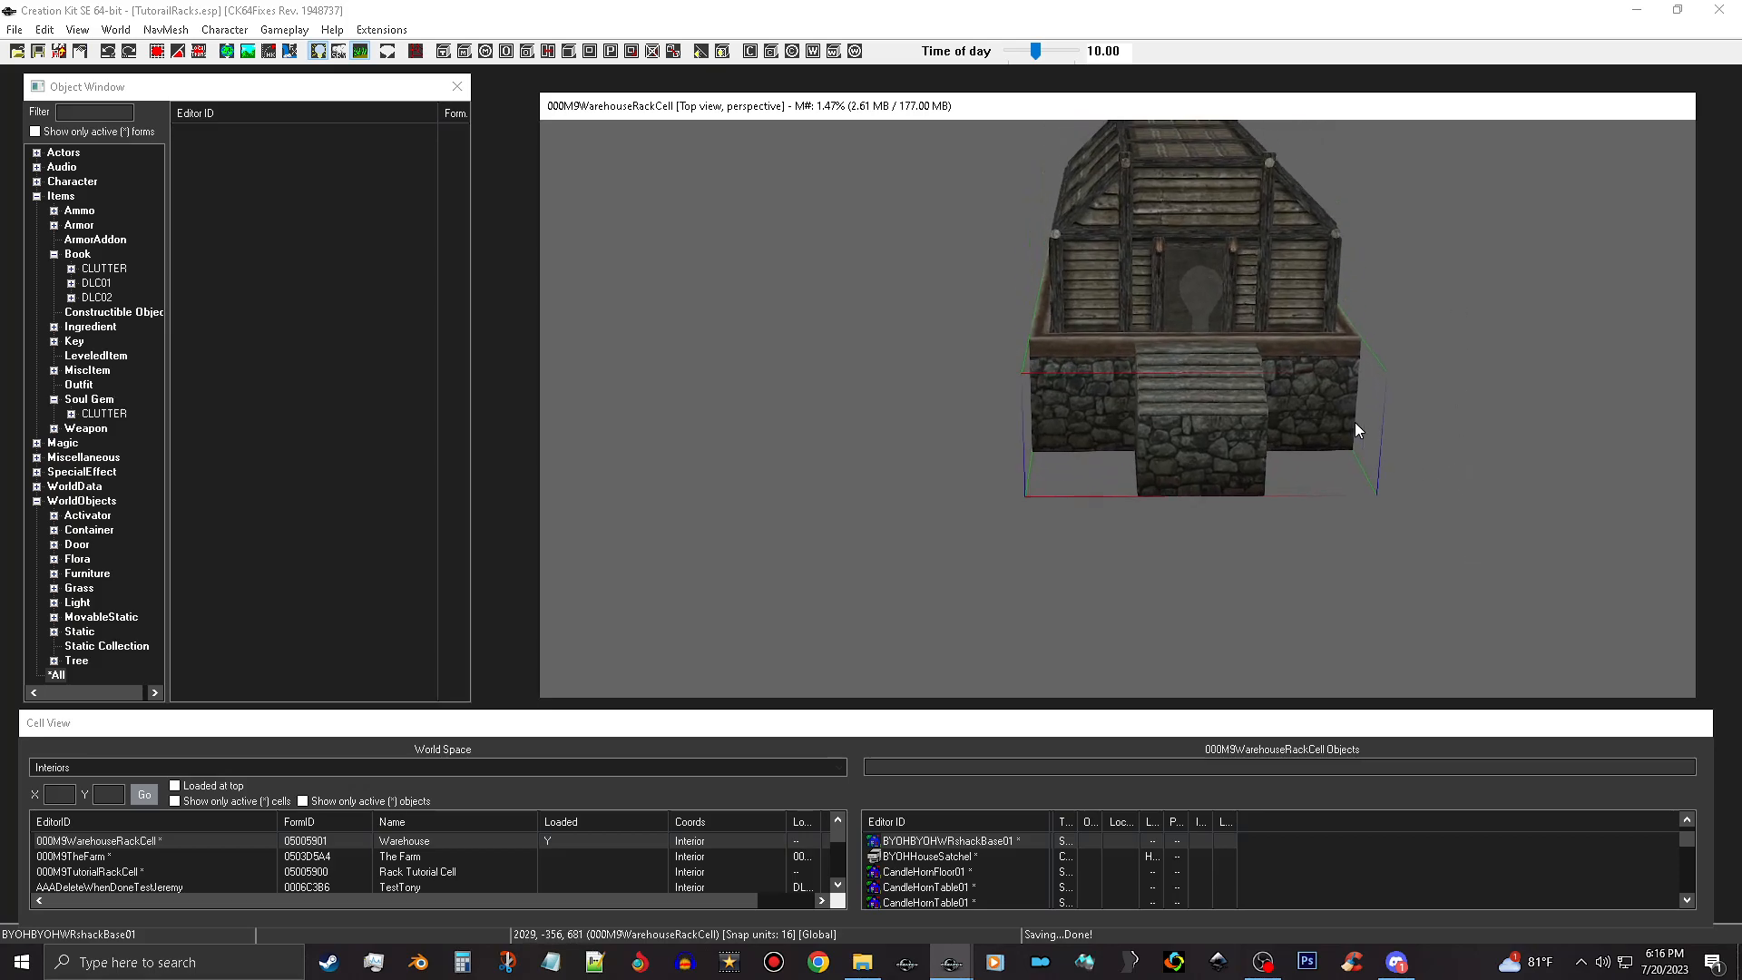
pyautogui.moveTo(1353, 422); pyautogui.dragTo(1352, 421, button='middle')
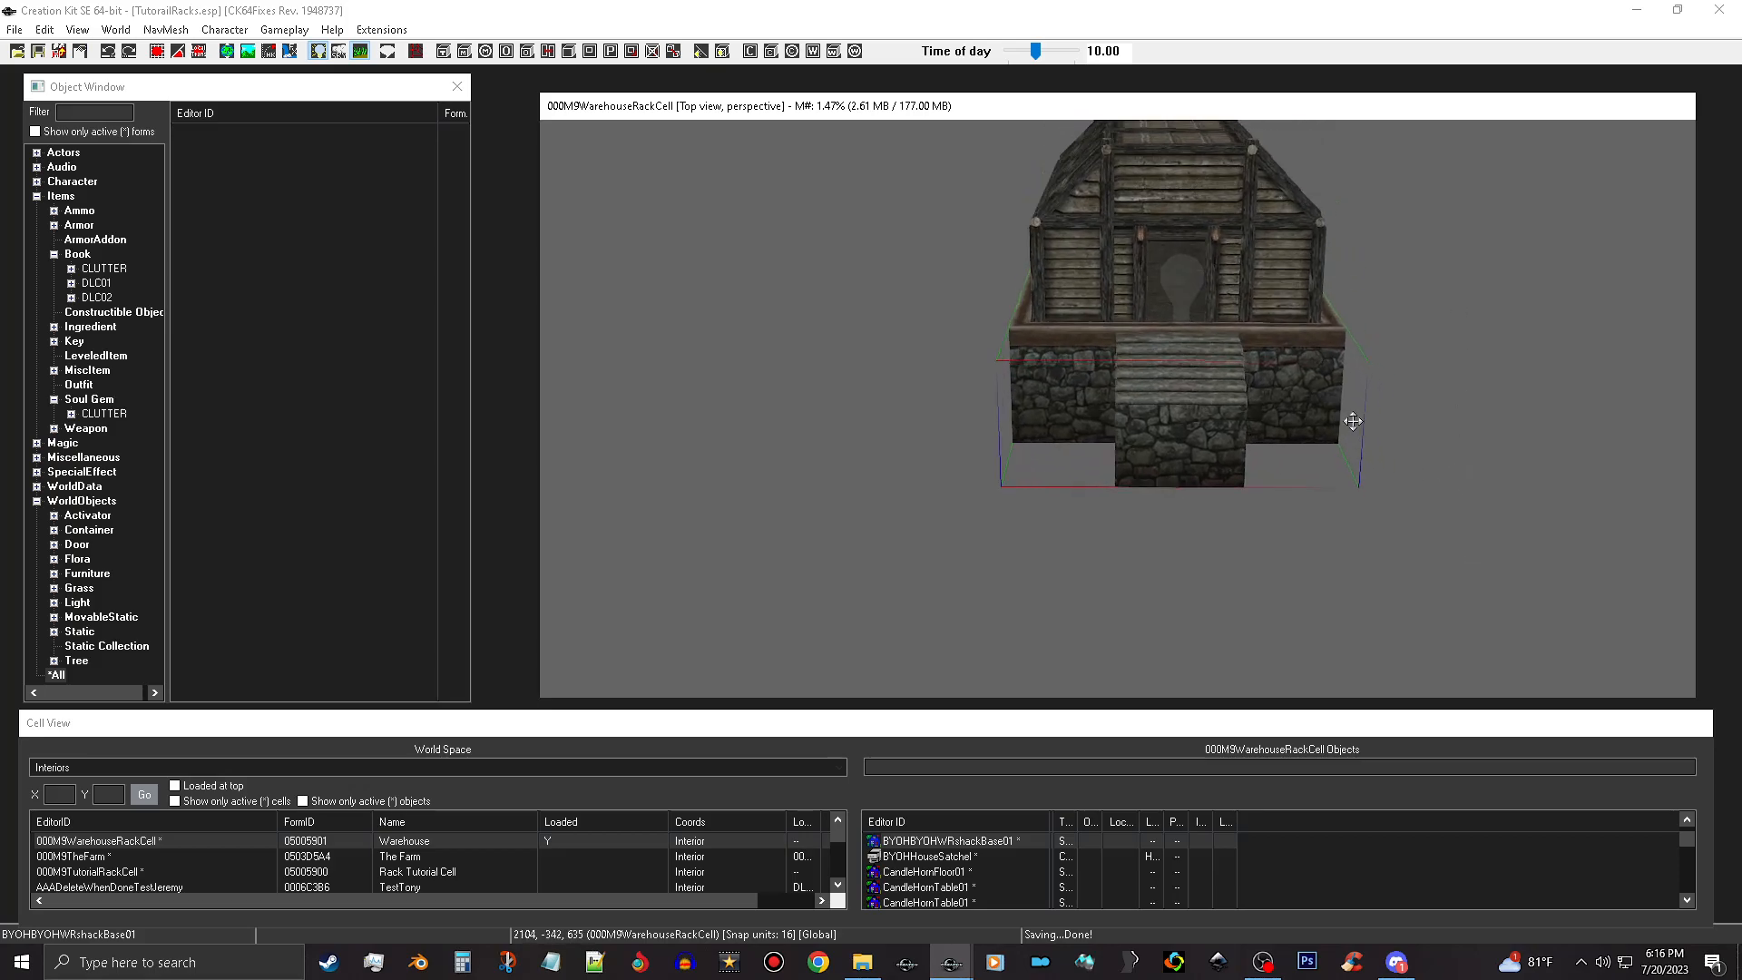
pyautogui.click(1293, 270)
pyautogui.keyDown('shift'); pyautogui.moveTo(1317, 195); pyautogui.dragTo(1304, 429, button='middle'); pyautogui.keyUp('shift')
pyautogui.scroll(-4, 1307, 421)
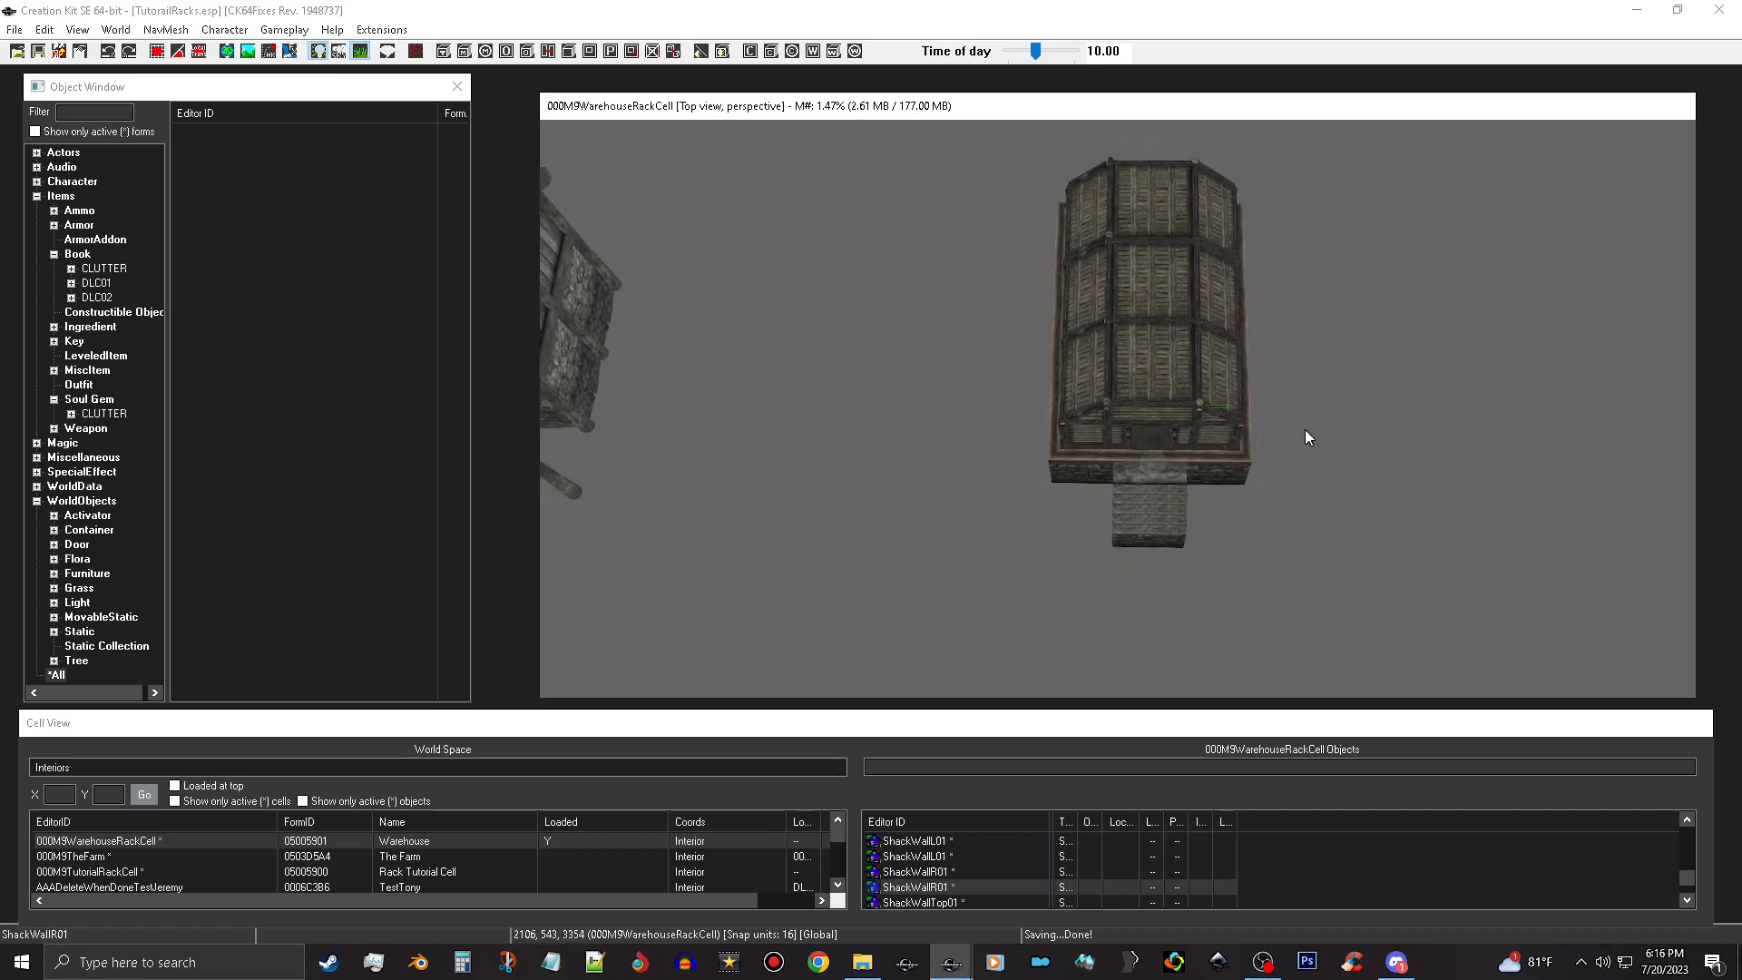
pyautogui.moveTo(930, 141); pyautogui.dragTo(1403, 622)
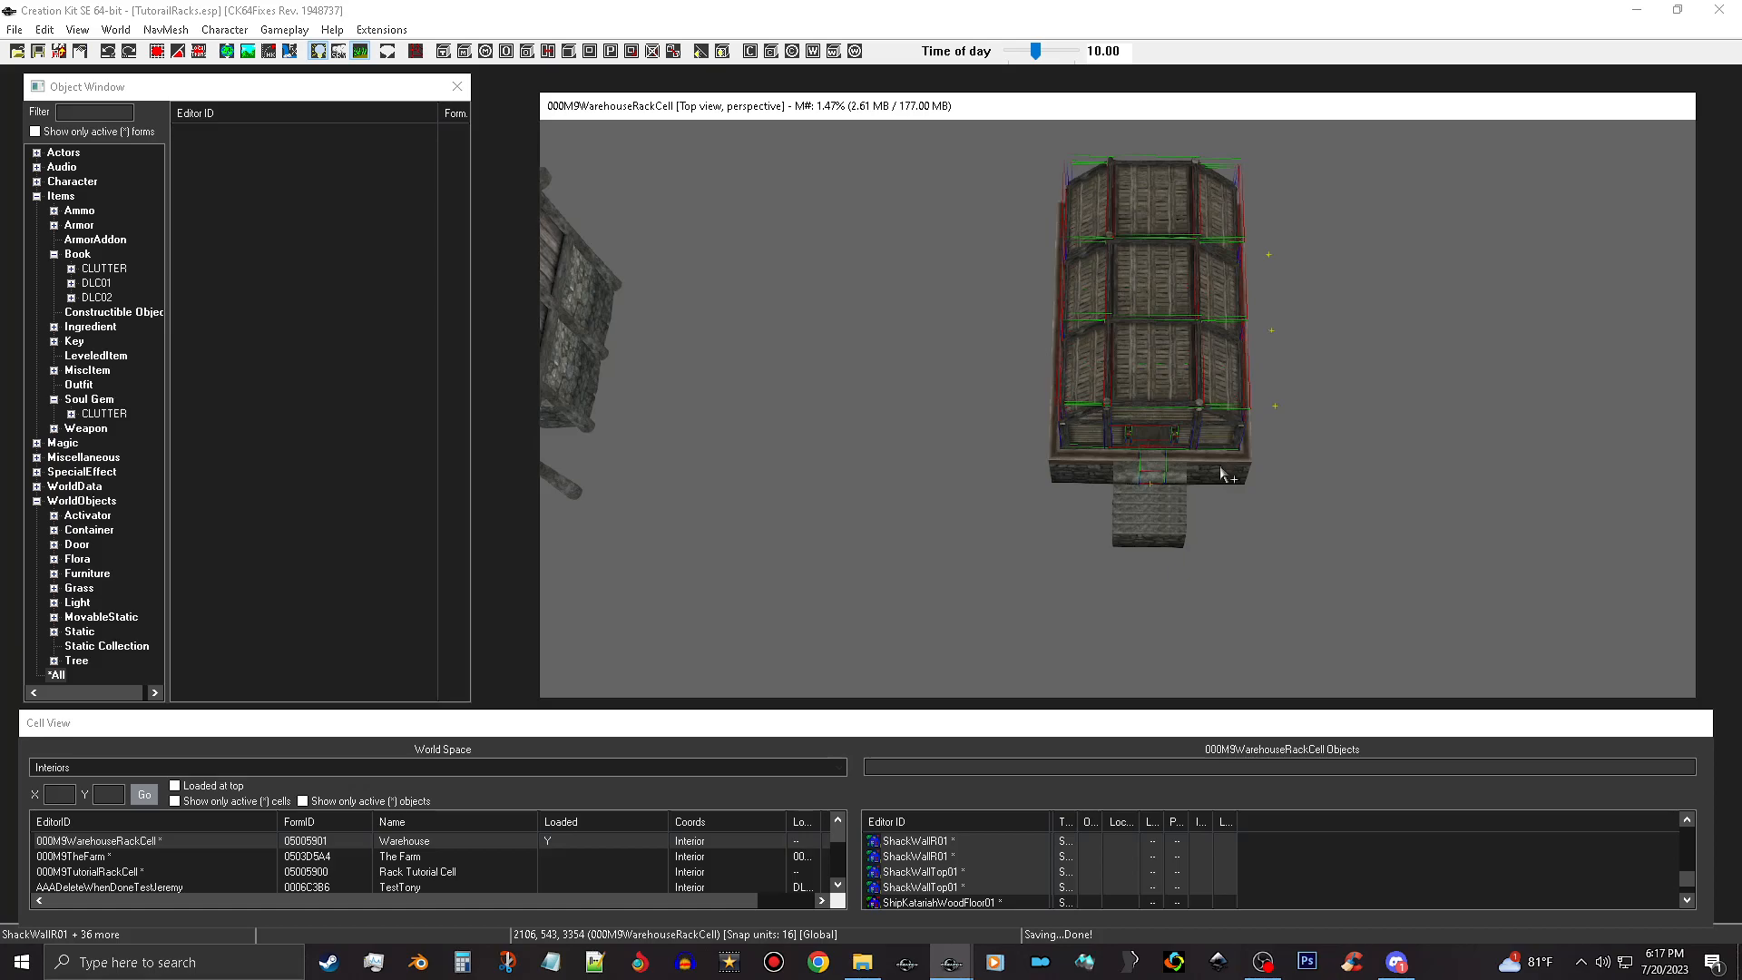
pyautogui.keyDown('ctrl'); pyautogui.click(1166, 531); pyautogui.keyUp('ctrl')
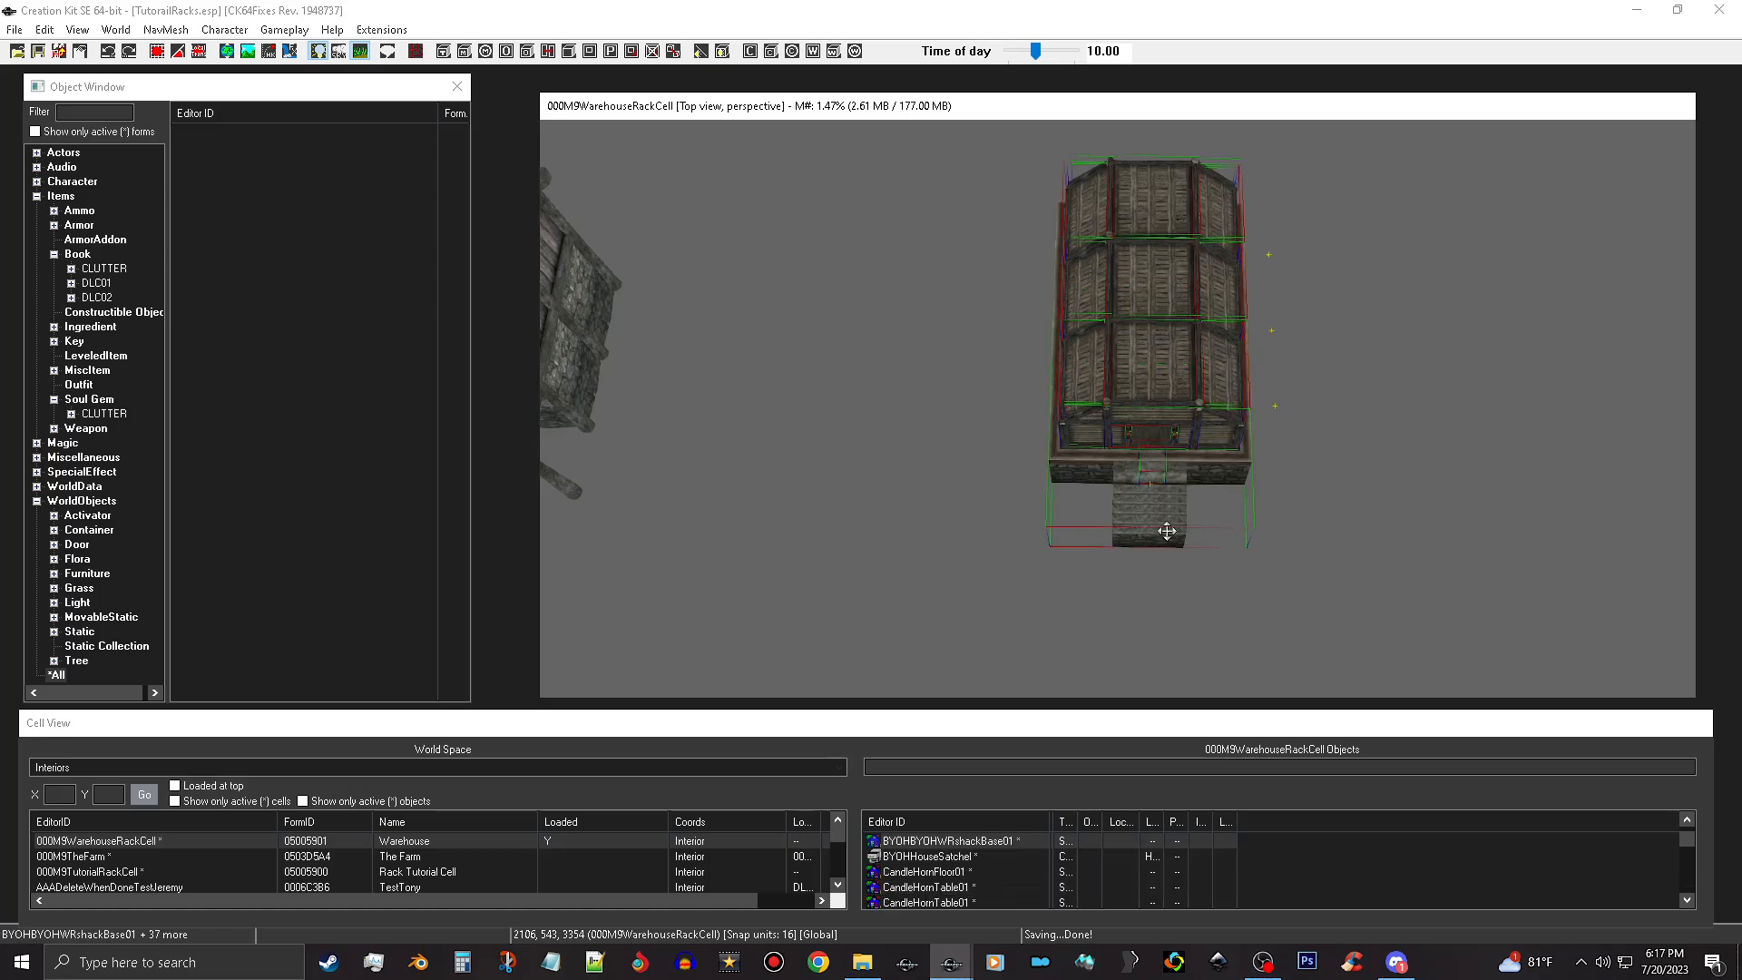
pyautogui.rightClick(1190, 343)
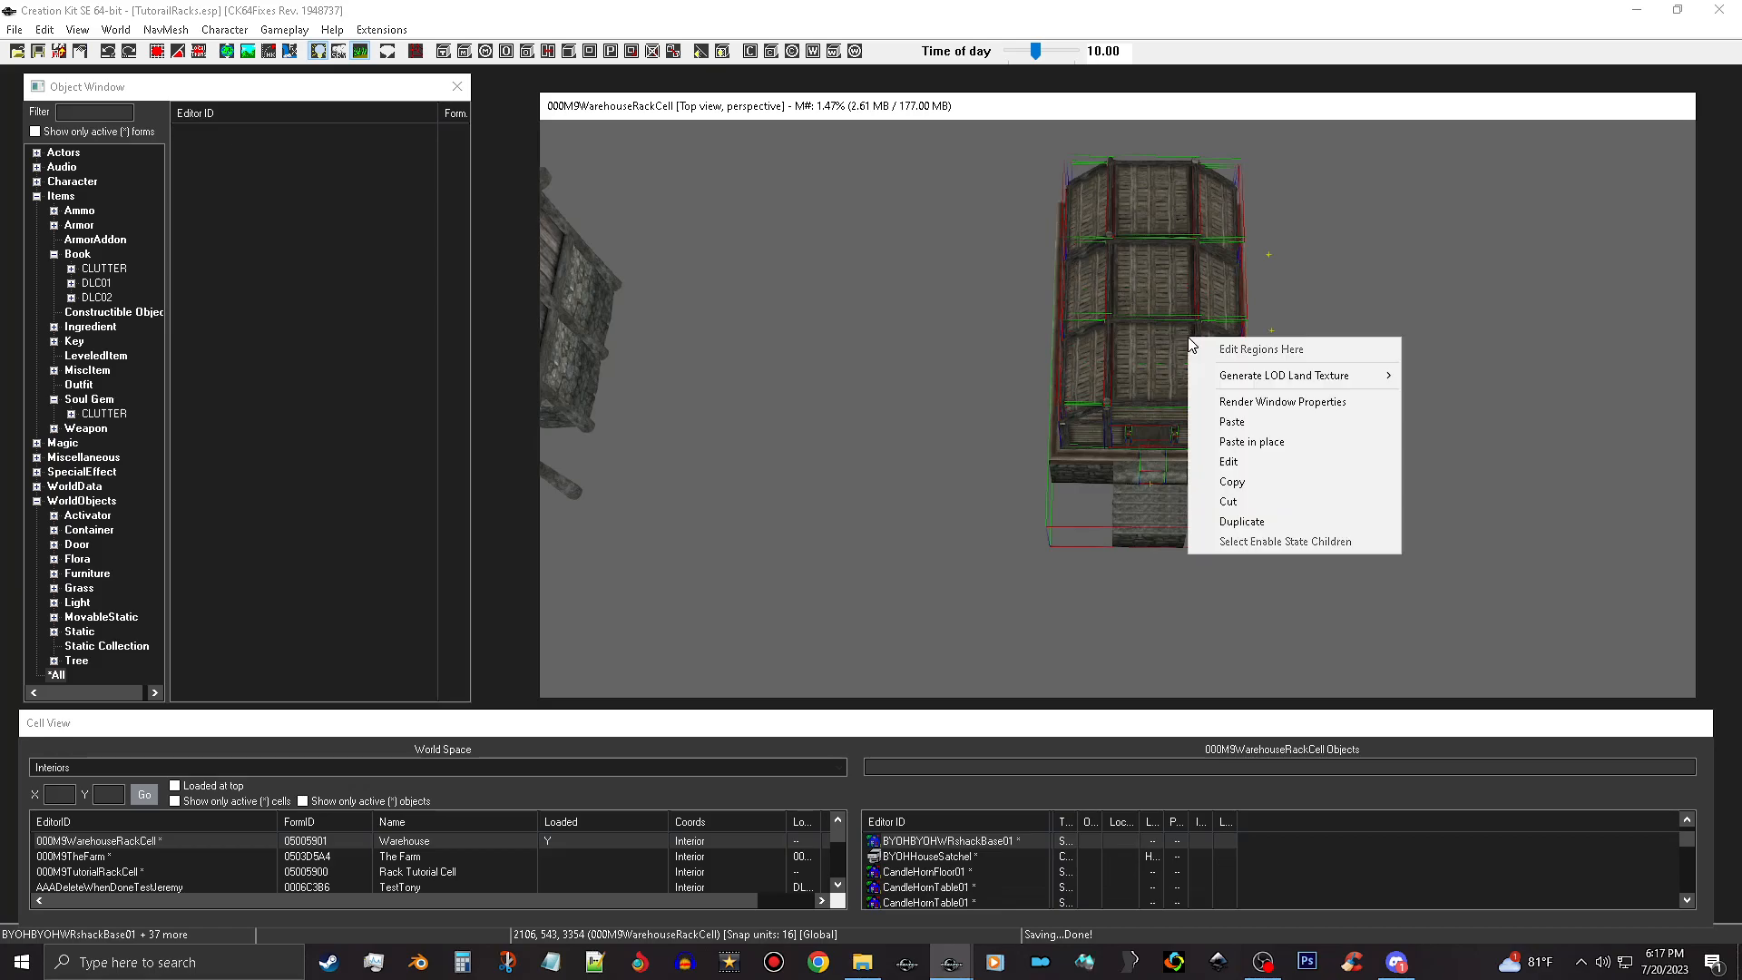
pyautogui.click(1286, 491)
pyautogui.rightClick(1137, 295)
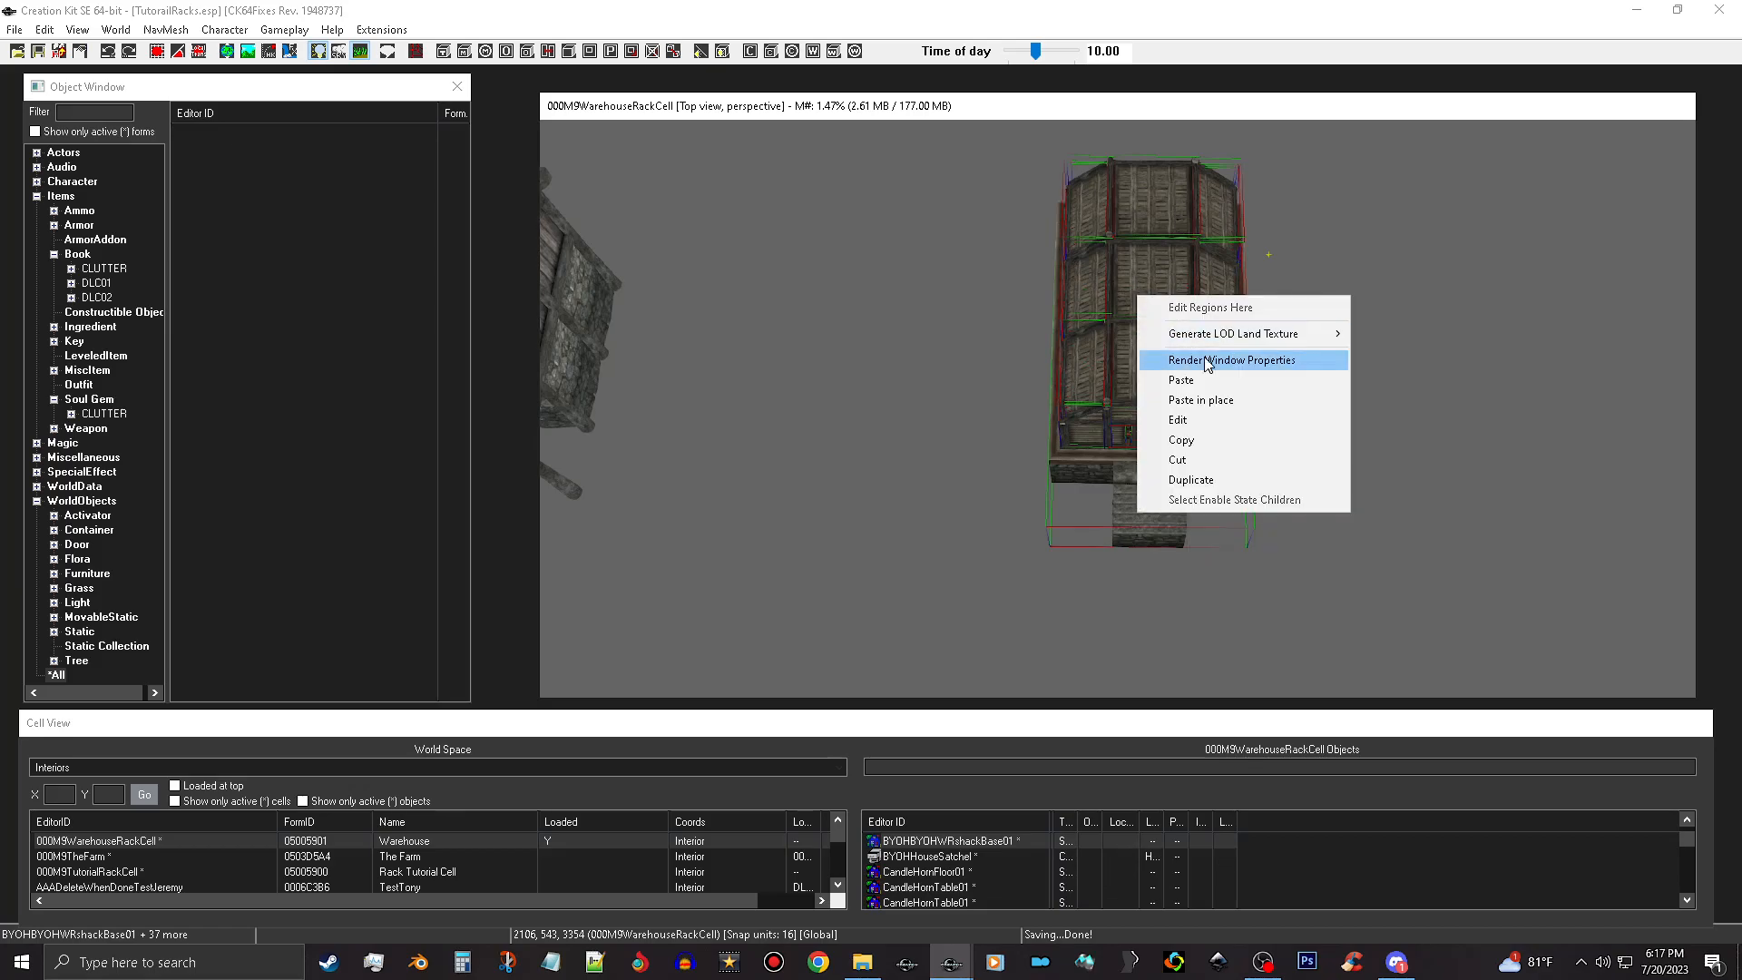
pyautogui.click(1244, 448)
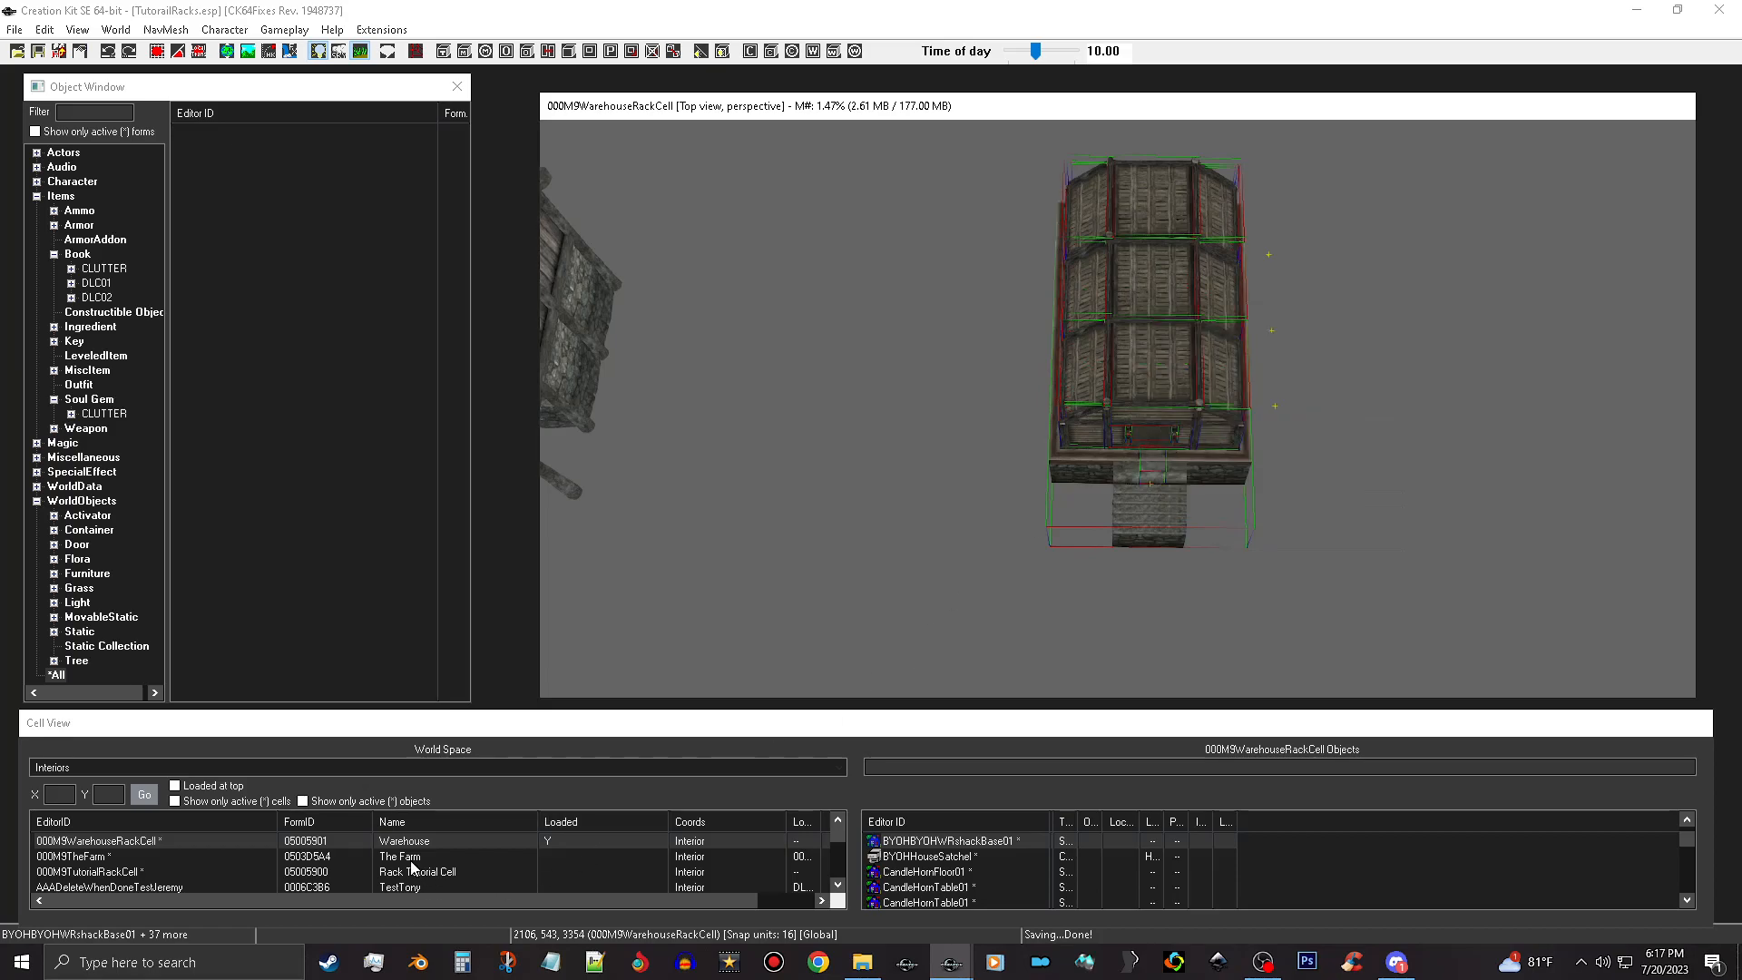
# Return to the Tamriel world space and load the 000M9TheFarmEXT01 cell at its MapMarker.
pyautogui.click(483, 765)
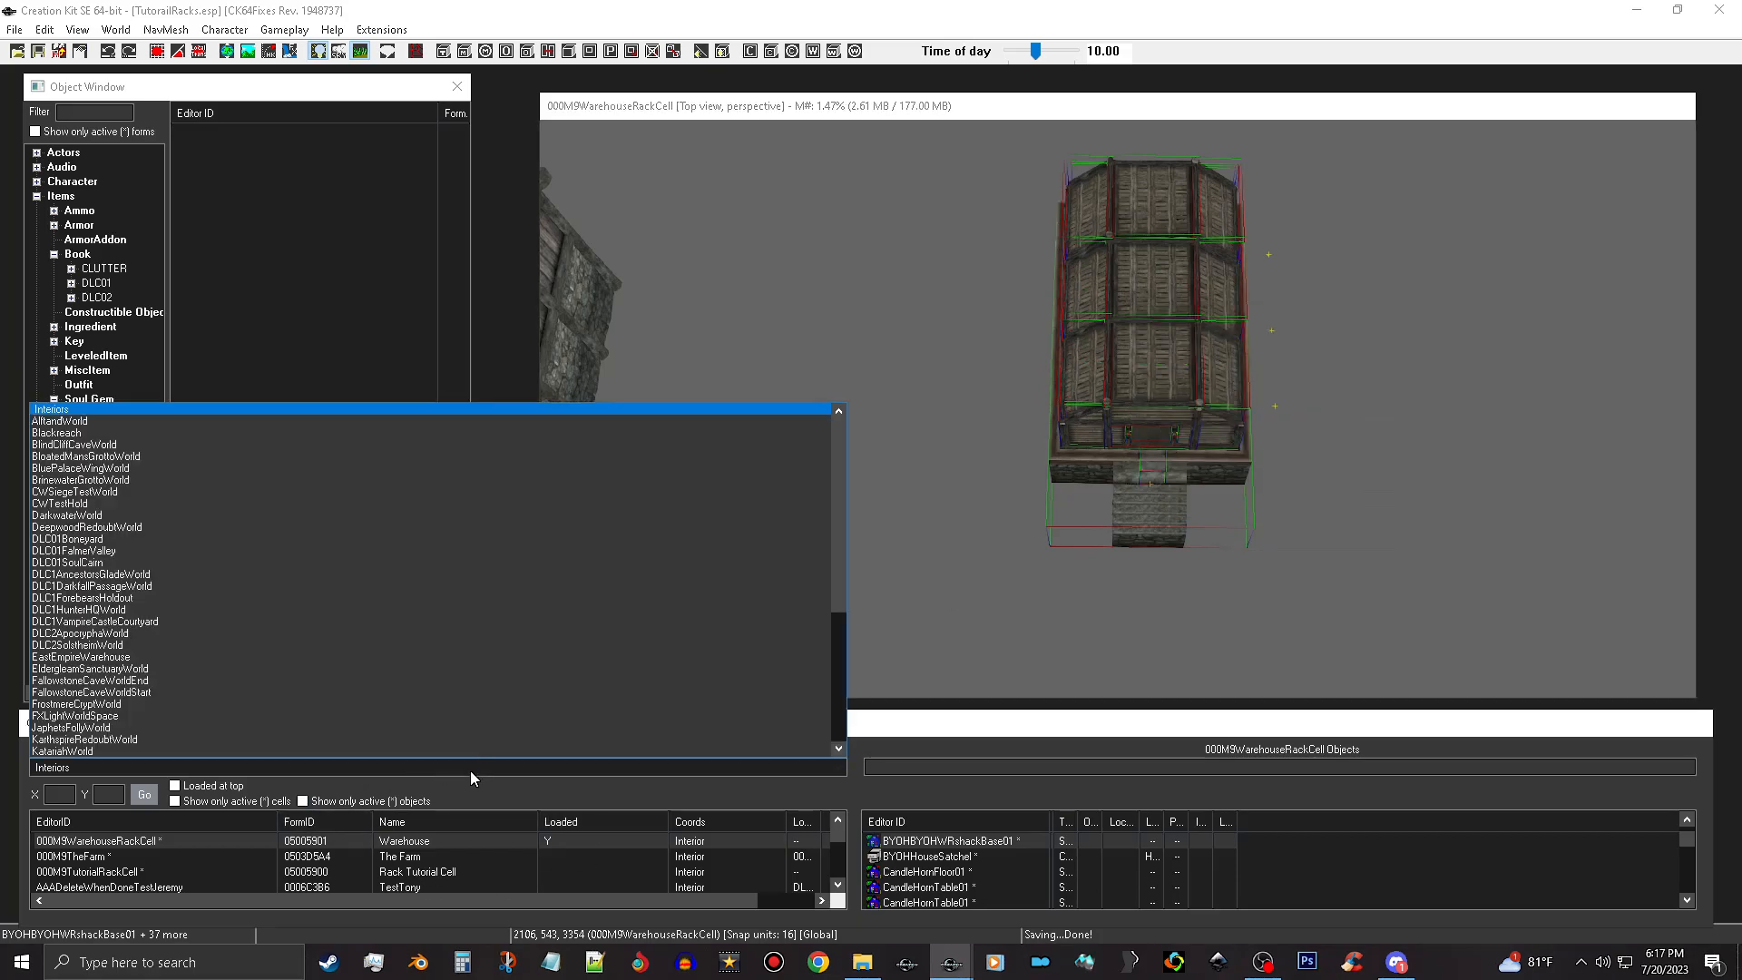
pyautogui.click(372, 681)
pyautogui.click(352, 855)
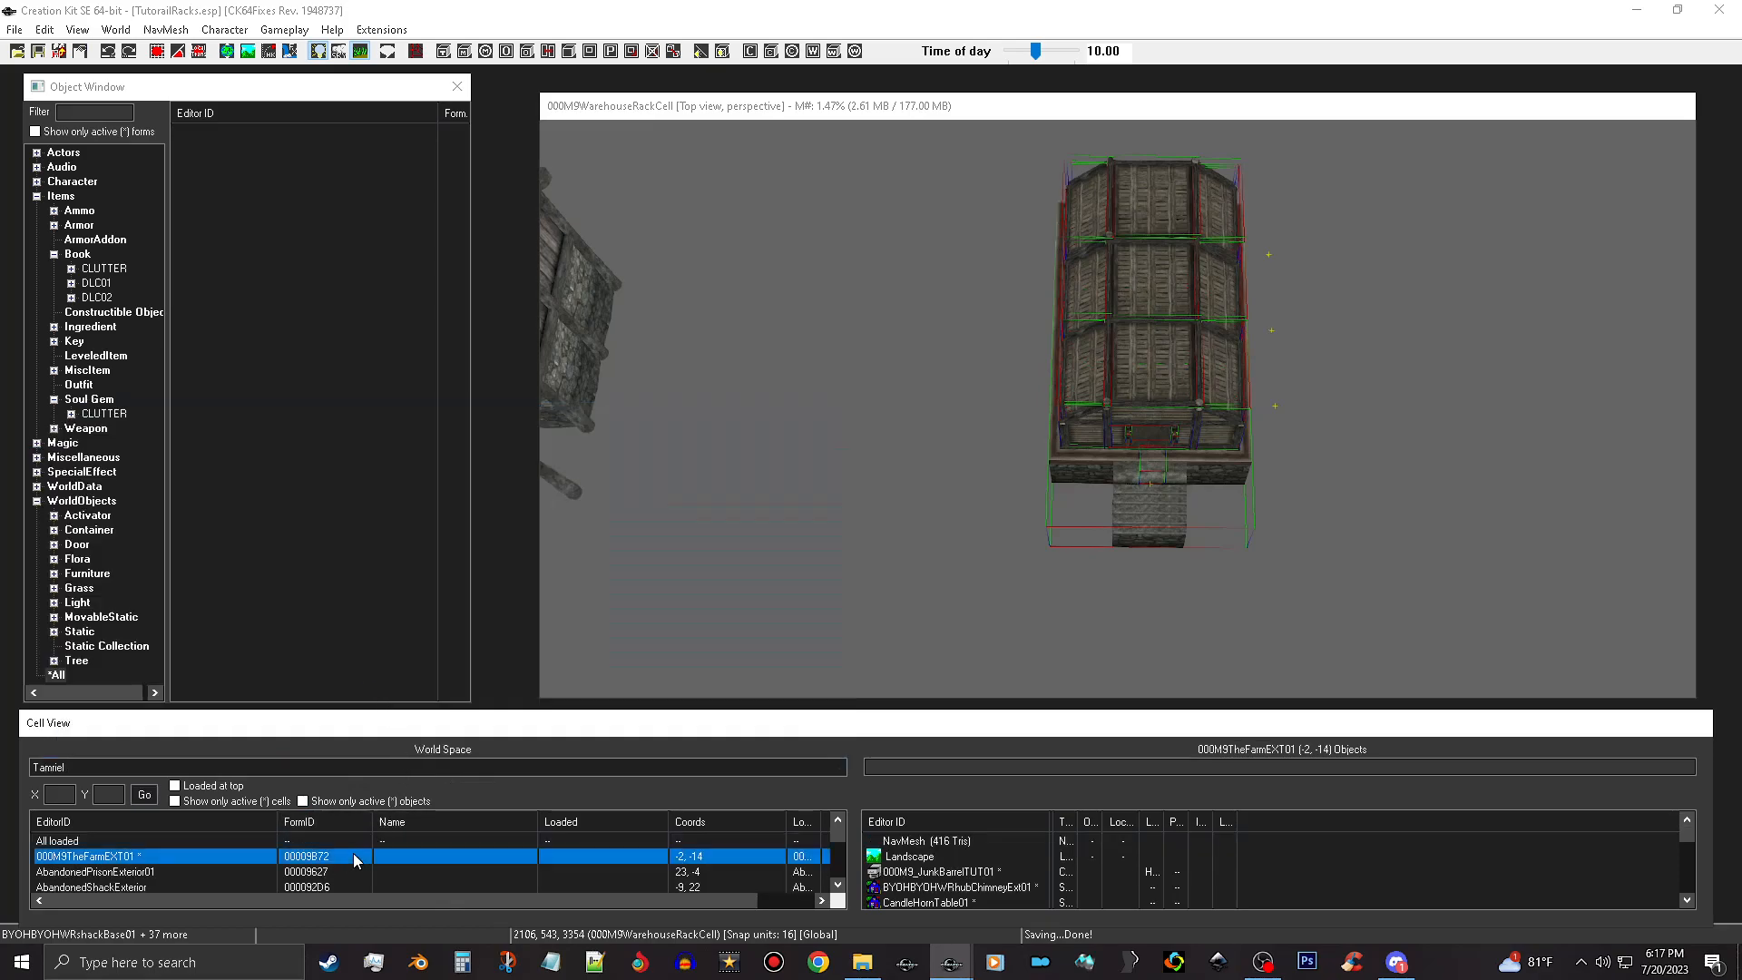
pyautogui.click(980, 869)
pyautogui.scroll(-2, 989, 871)
pyautogui.scroll(-3, 992, 869)
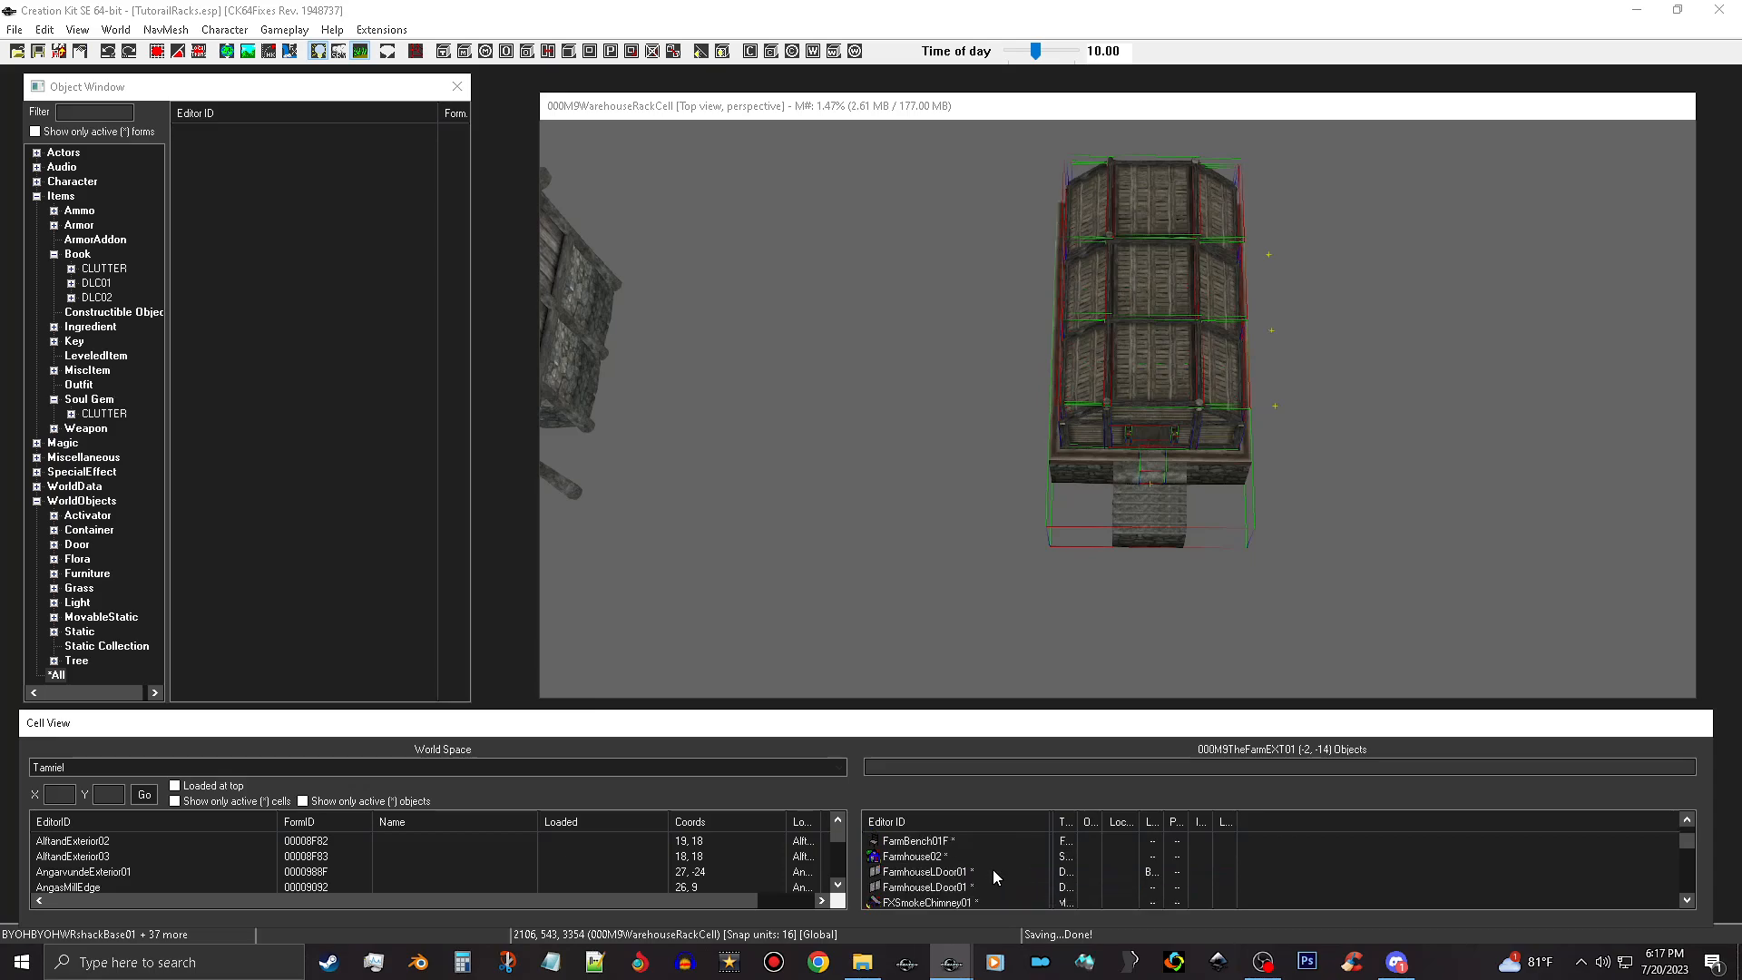
pyautogui.scroll(-3, 992, 869)
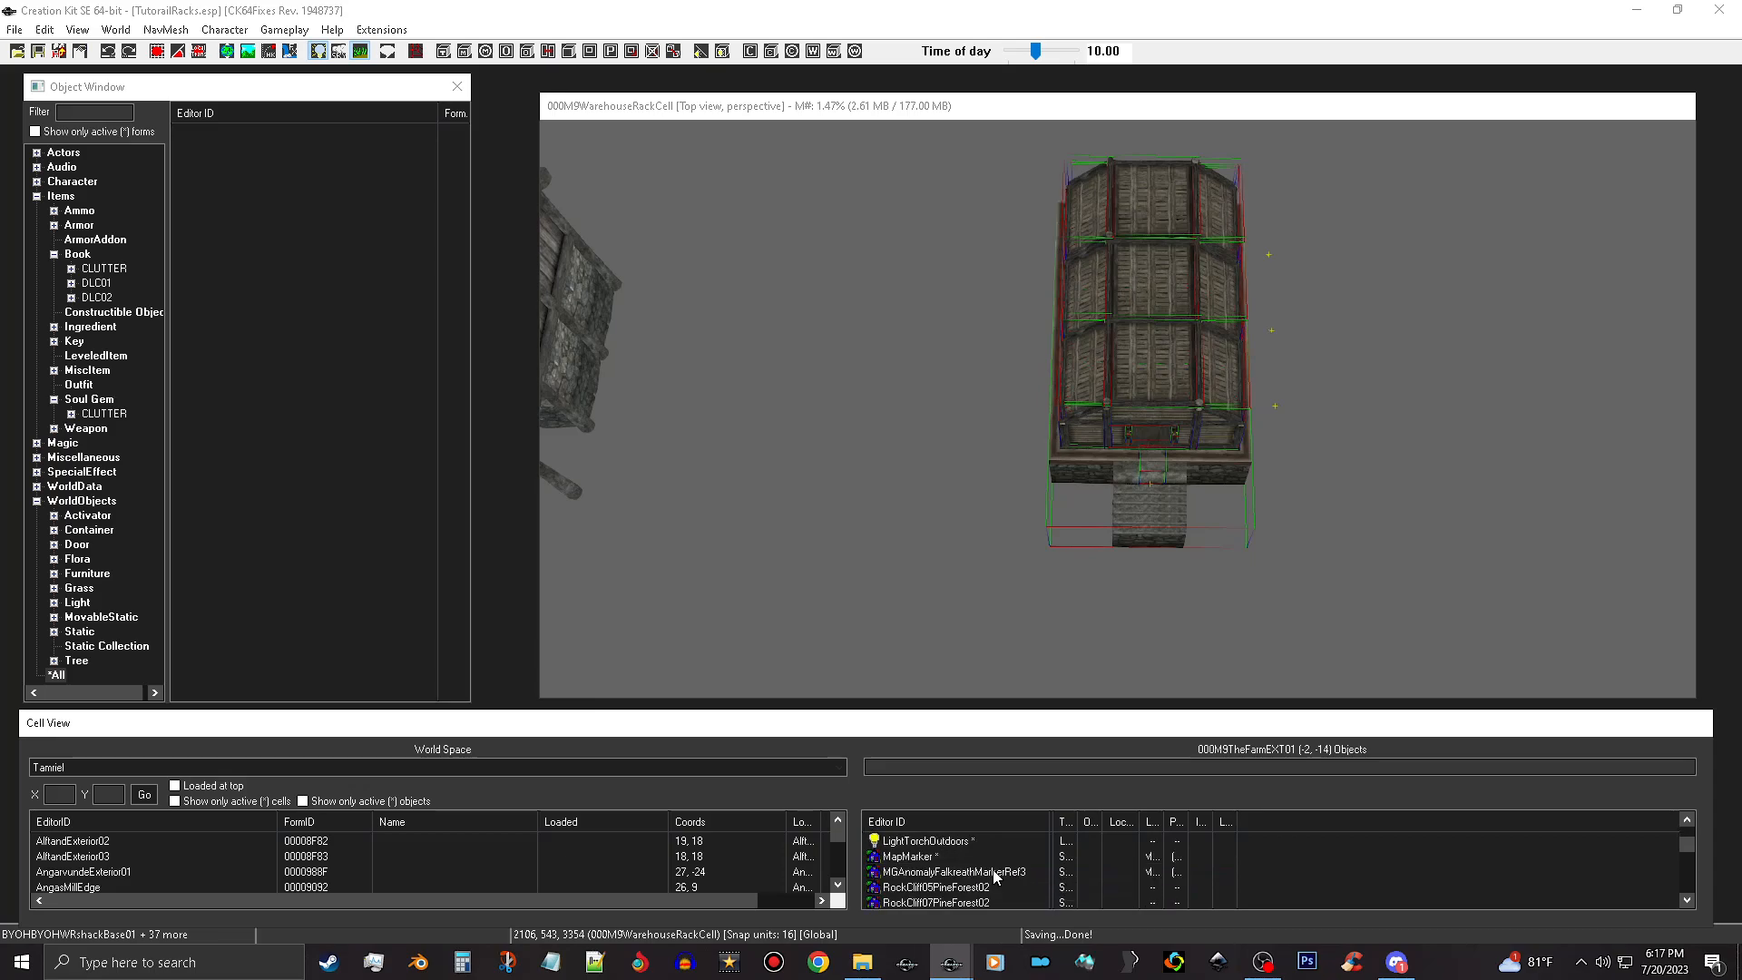
pyautogui.doubleClick(933, 865)
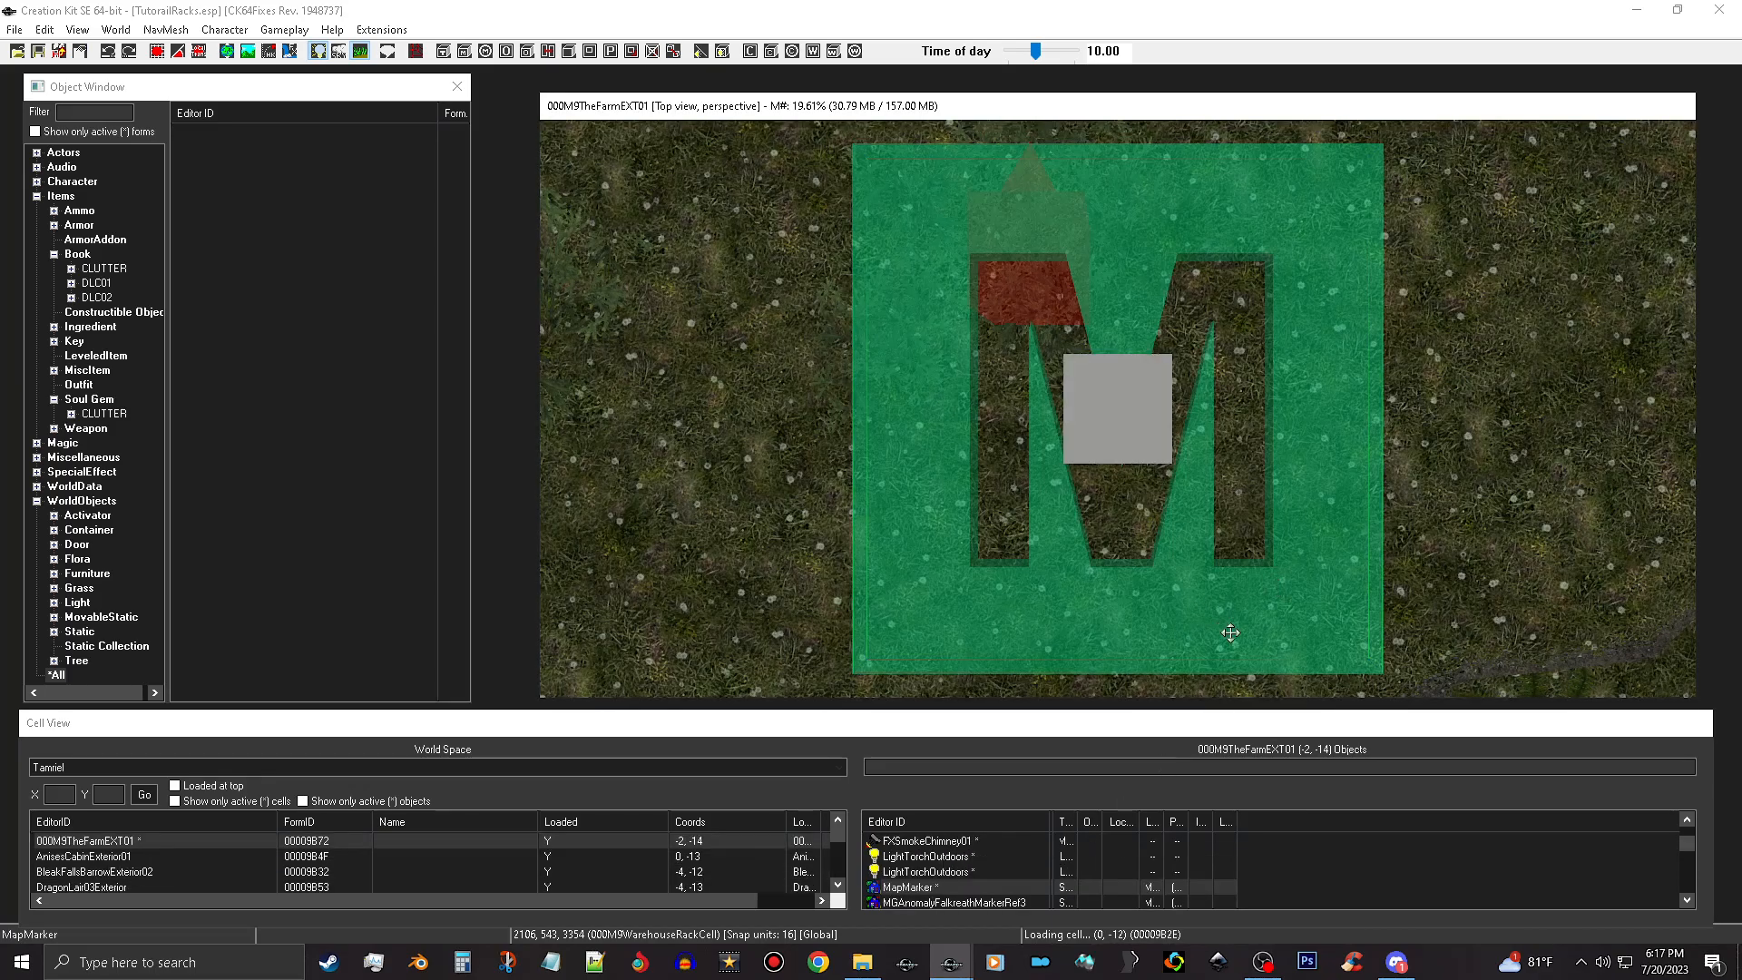
# Paste the copied wooden warehouse onto the open grass near the rocky cliff in the farm cell.
pyautogui.moveTo(1255, 614)
pyautogui.keyDown('shift'); pyautogui.mouseDown(button='middle')
pyautogui.moveTo(1276, 568)
pyautogui.moveTo(1238, 537)
pyautogui.moveTo(1236, 488)
pyautogui.moveTo(1302, 530)
pyautogui.moveTo(1354, 501)
pyautogui.moveTo(1388, 509)
pyautogui.moveTo(1533, 651)
pyautogui.moveTo(1592, 614)
pyautogui.mouseUp(button='middle'); pyautogui.keyUp('shift')
pyautogui.moveTo(1340, 546)
pyautogui.mouseDown(button='middle')
pyautogui.moveTo(1296, 535)
pyautogui.moveTo(1281, 485)
pyautogui.mouseUp(button='middle')
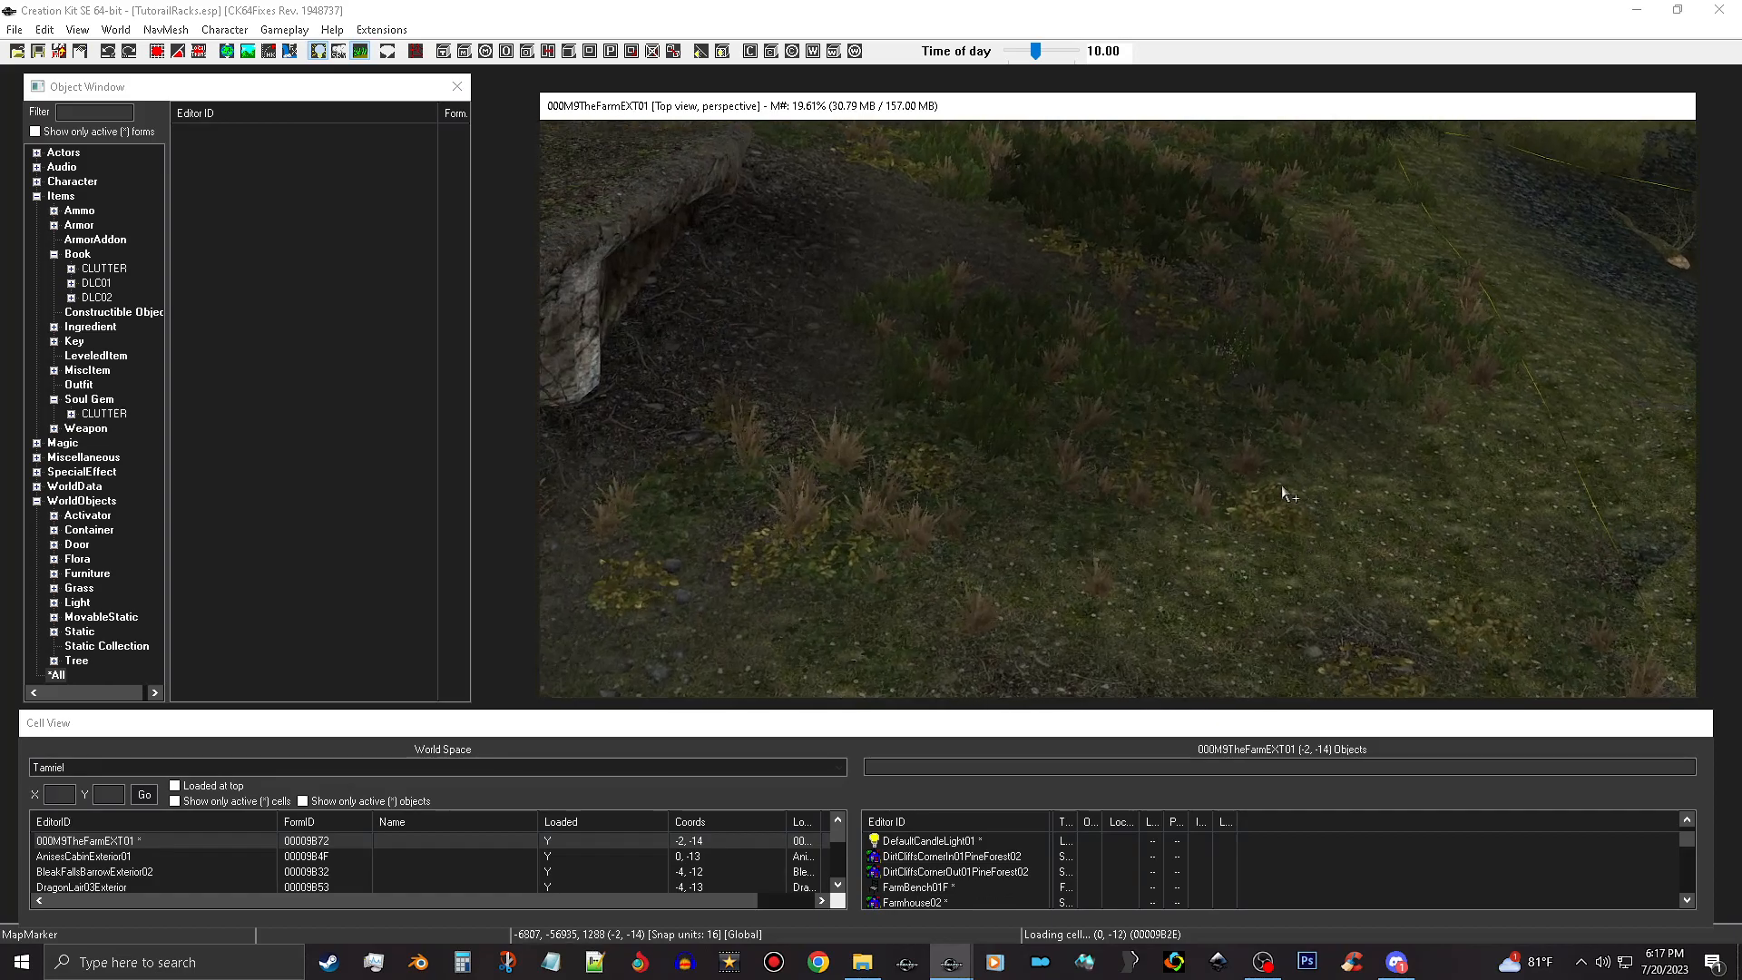
pyautogui.rightClick(1164, 460)
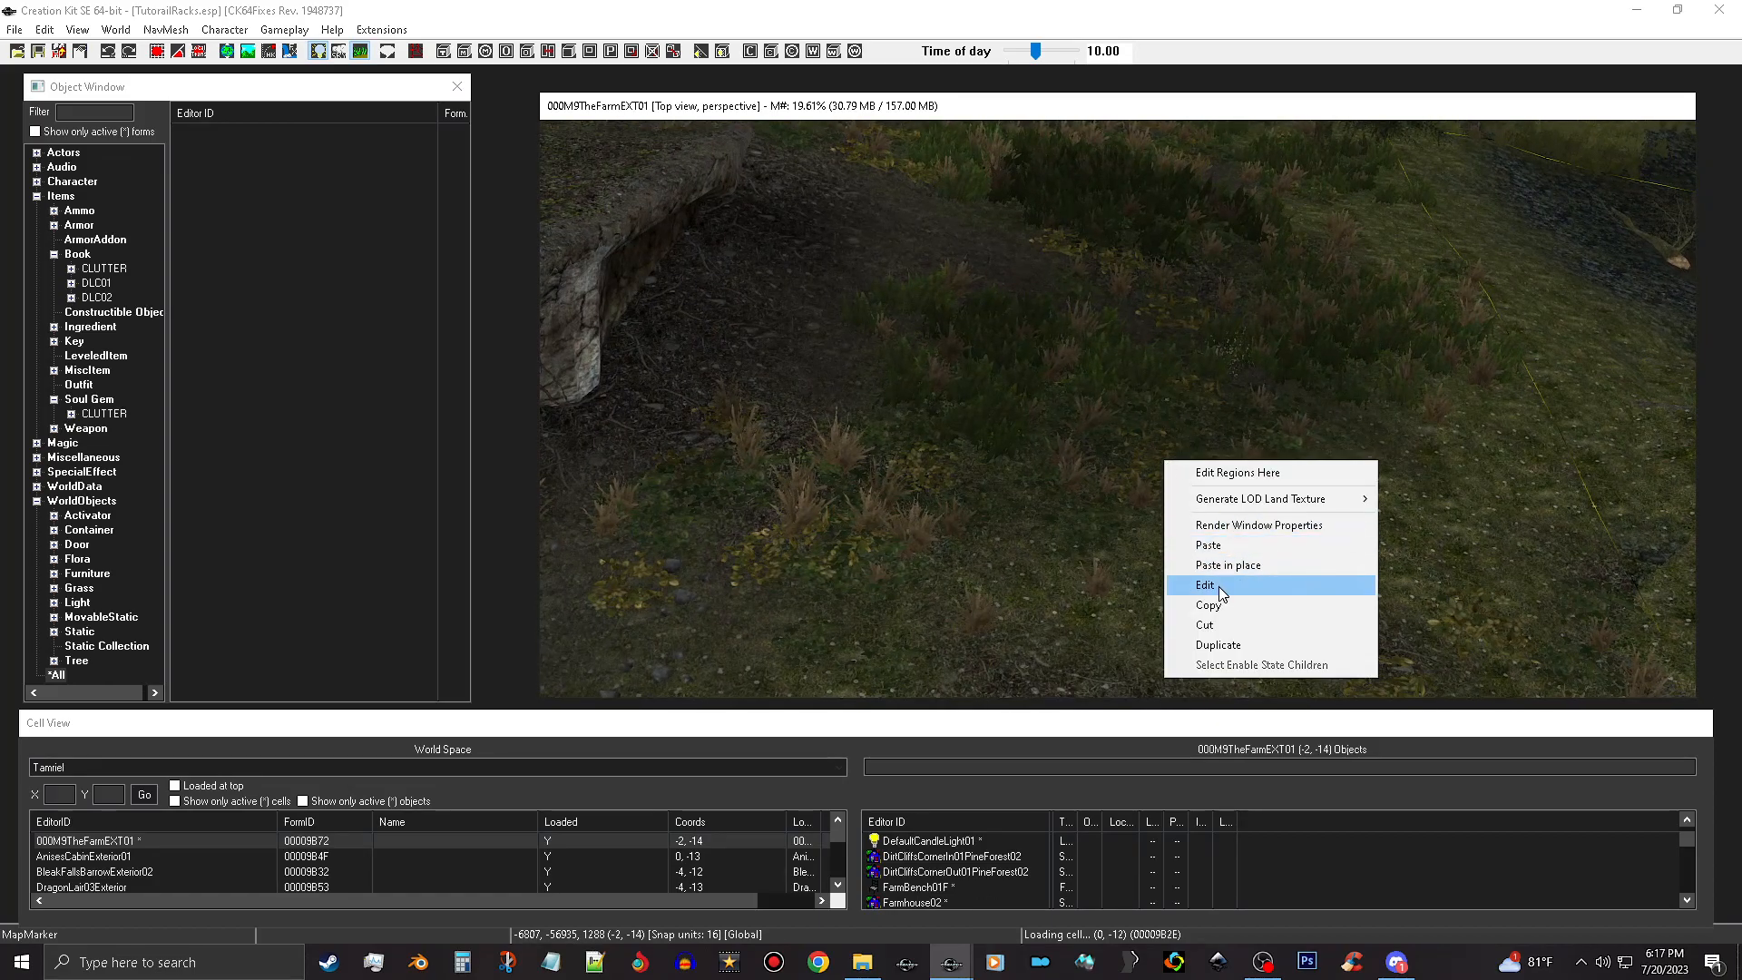
pyautogui.click(1220, 545)
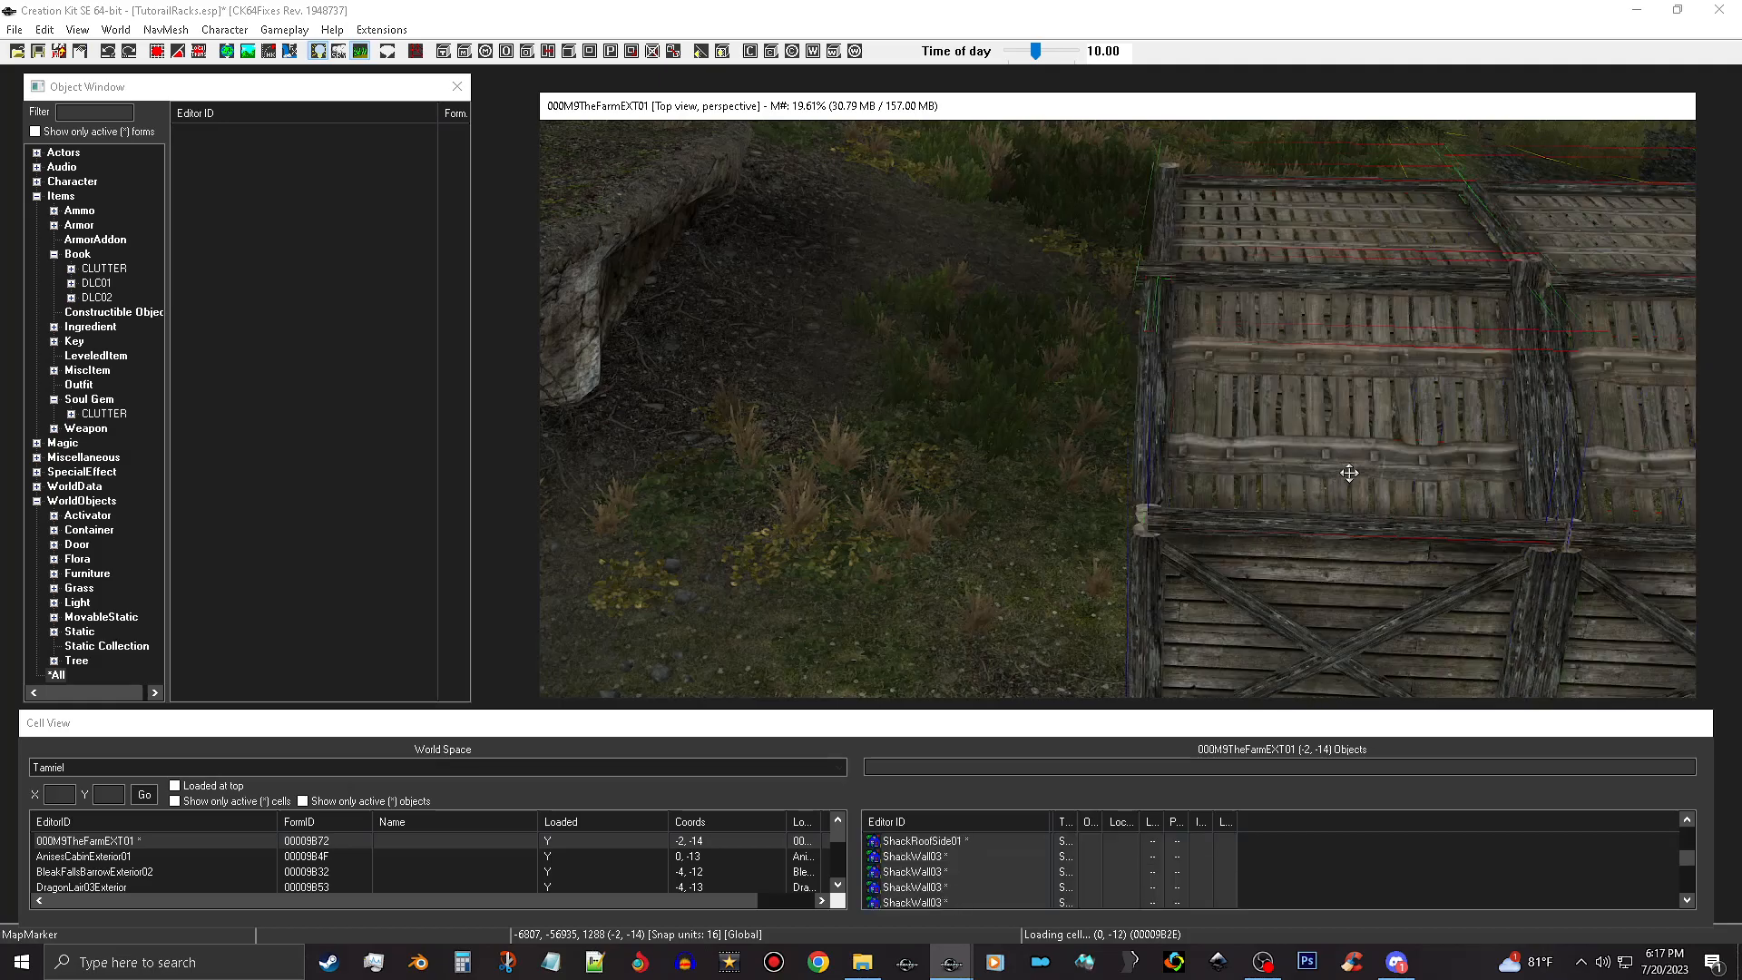
# Move the pasted warehouse closer to the rocky cliff and rotate it slightly on the grass.
pyautogui.scroll(-3, 1361, 440)
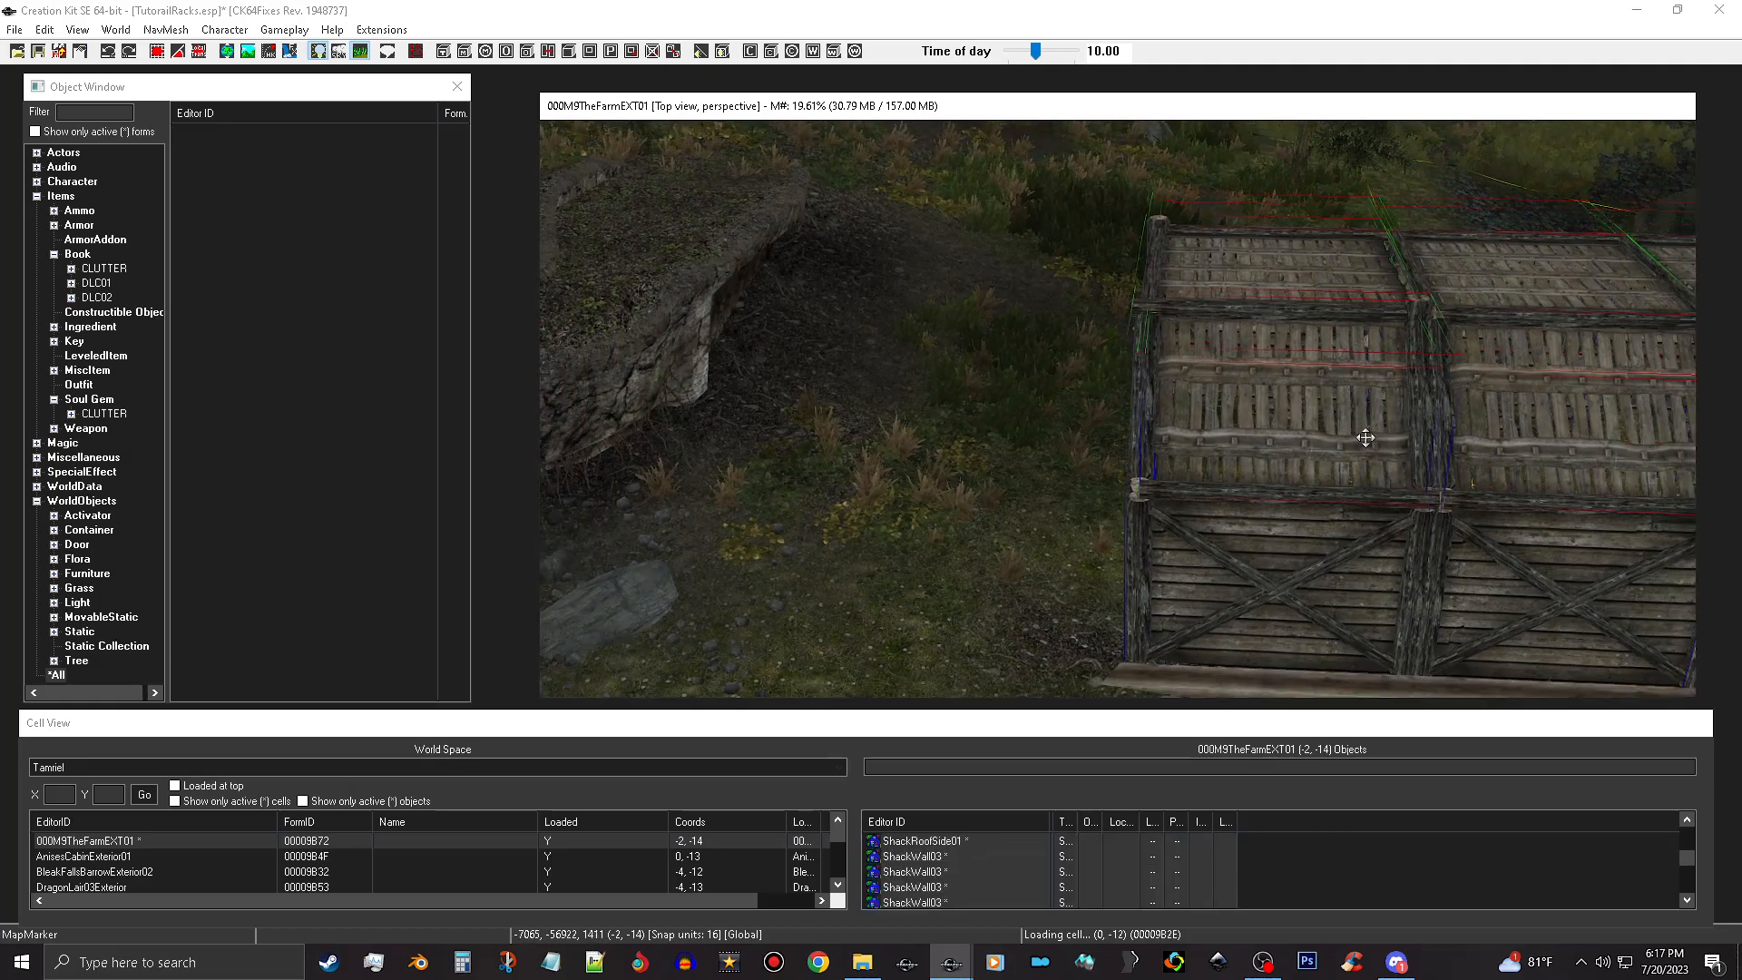
pyautogui.scroll(-2, 1364, 438)
pyautogui.moveTo(1400, 454); pyautogui.dragTo(1184, 311)
pyautogui.keyDown('shift'); pyautogui.moveTo(1426, 310); pyautogui.dragTo(1597, 327, button='middle'); pyautogui.keyUp('shift')
pyautogui.moveTo(817, 408); pyautogui.dragTo(758, 399, button='right')
pyautogui.keyDown('shift'); pyautogui.moveTo(1309, 253); pyautogui.dragTo(1301, 292, button='middle'); pyautogui.keyUp('shift')
pyautogui.keyDown('shift'); pyautogui.moveTo(1310, 165); pyautogui.dragTo(1610, 203, button='middle'); pyautogui.keyUp('shift')
pyautogui.keyDown('shift'); pyautogui.moveTo(1434, 307); pyautogui.dragTo(1675, 309, button='middle'); pyautogui.keyUp('shift')
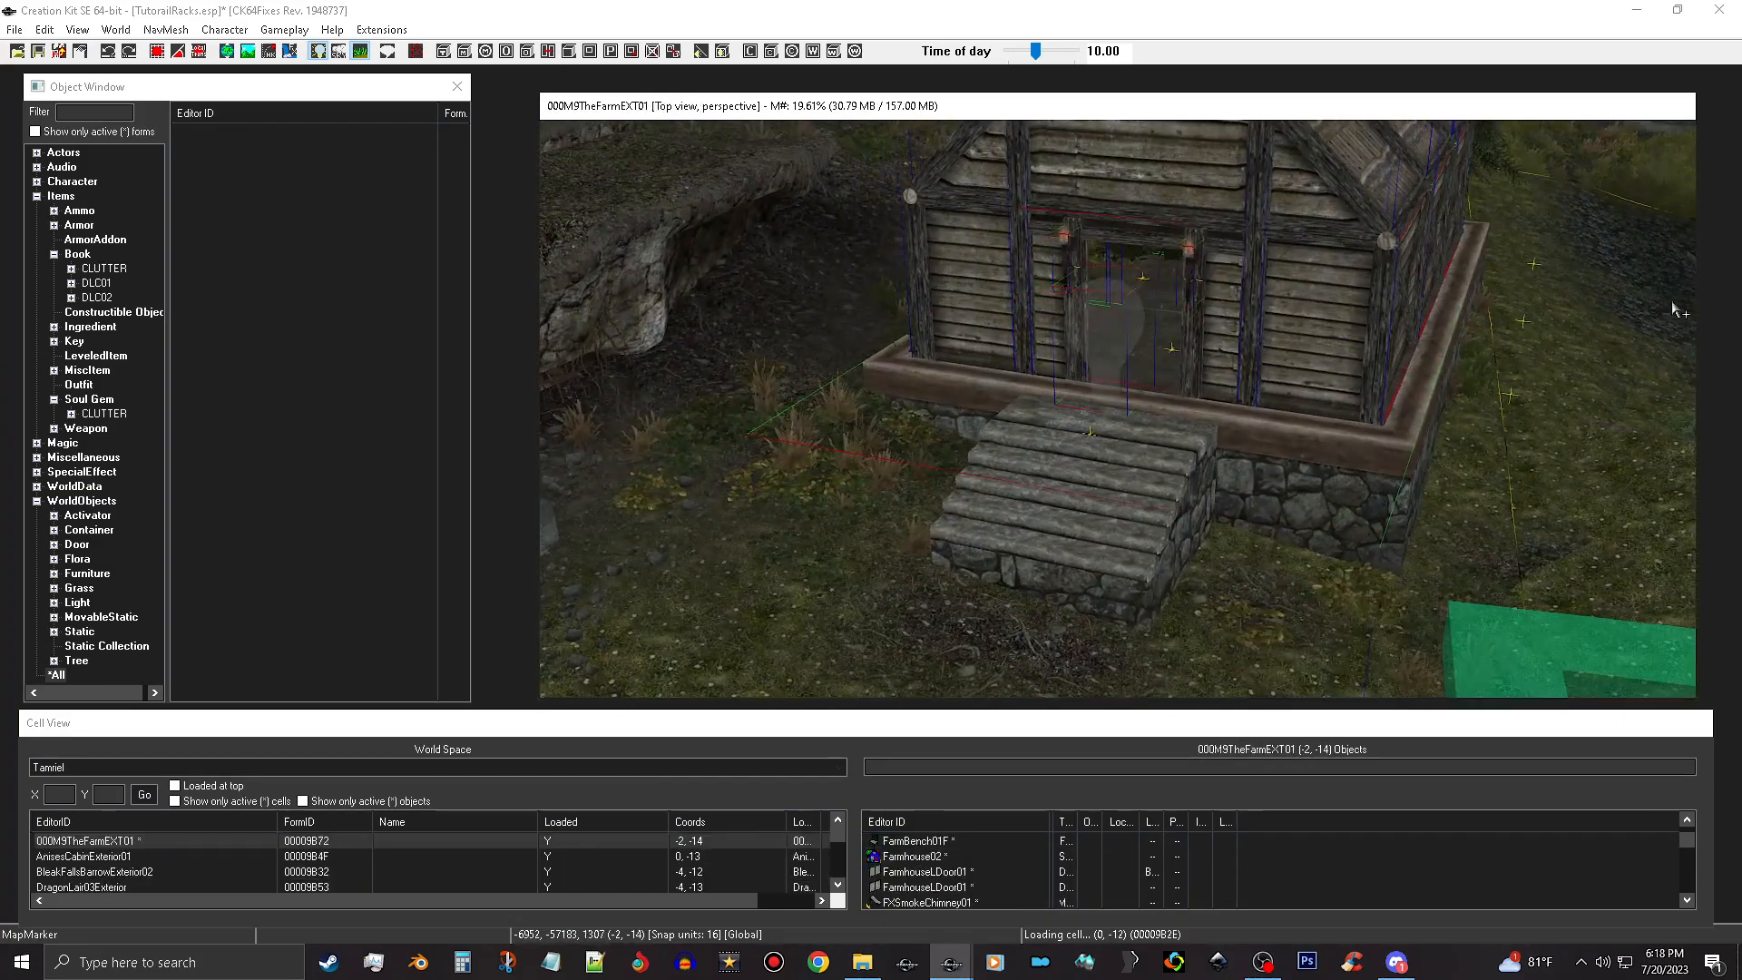
# Lower the whole warehouse until the stone base under its front steps is mostly sunk into the grass.
pyautogui.scroll(2, 1281, 372)
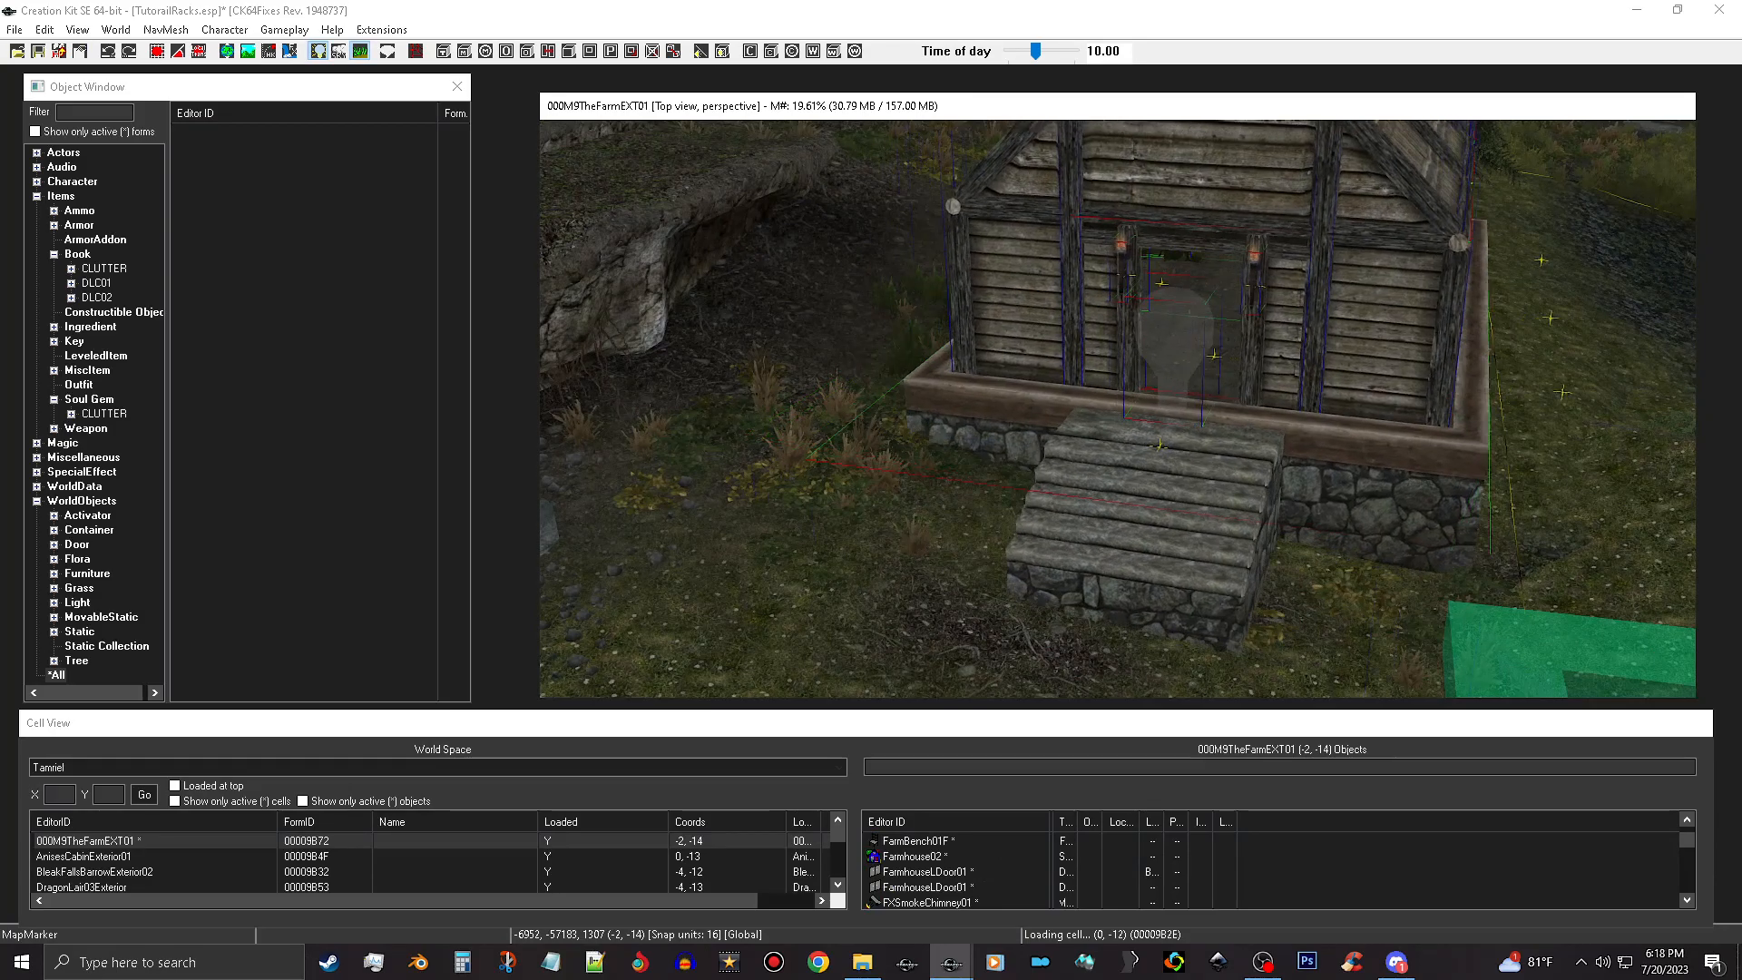
pyautogui.scroll(1, 1206, 363)
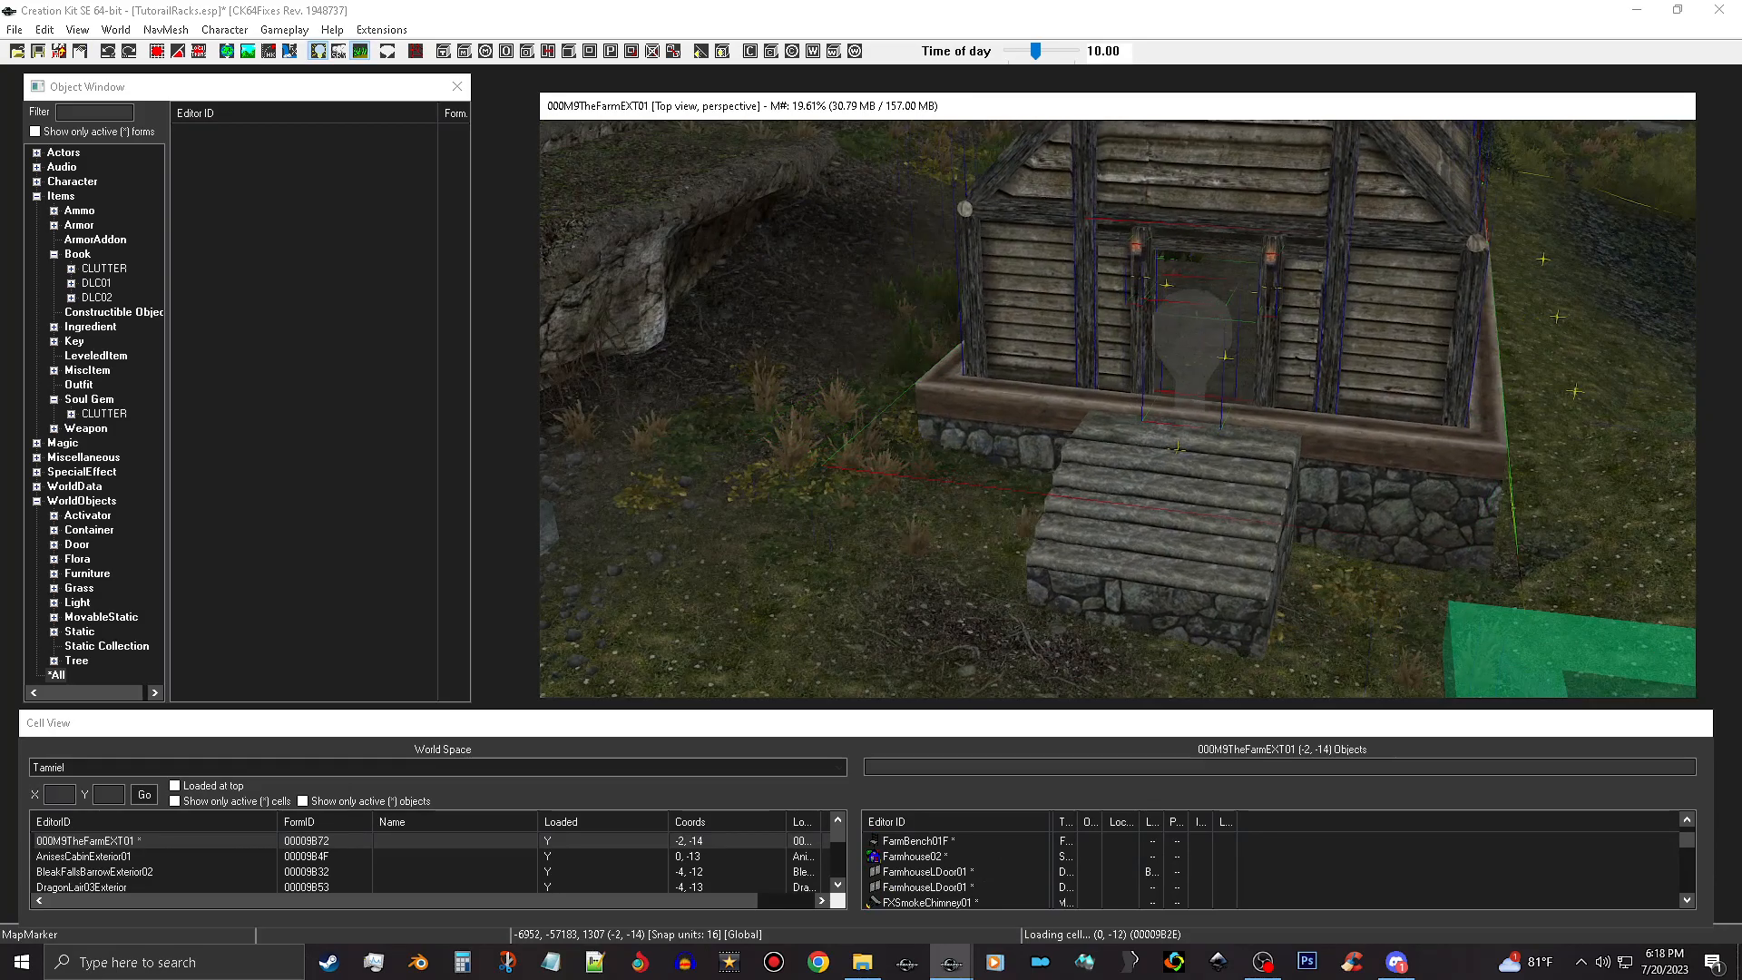
pyautogui.moveTo(1347, 371); pyautogui.dragTo(1279, 299, button='middle')
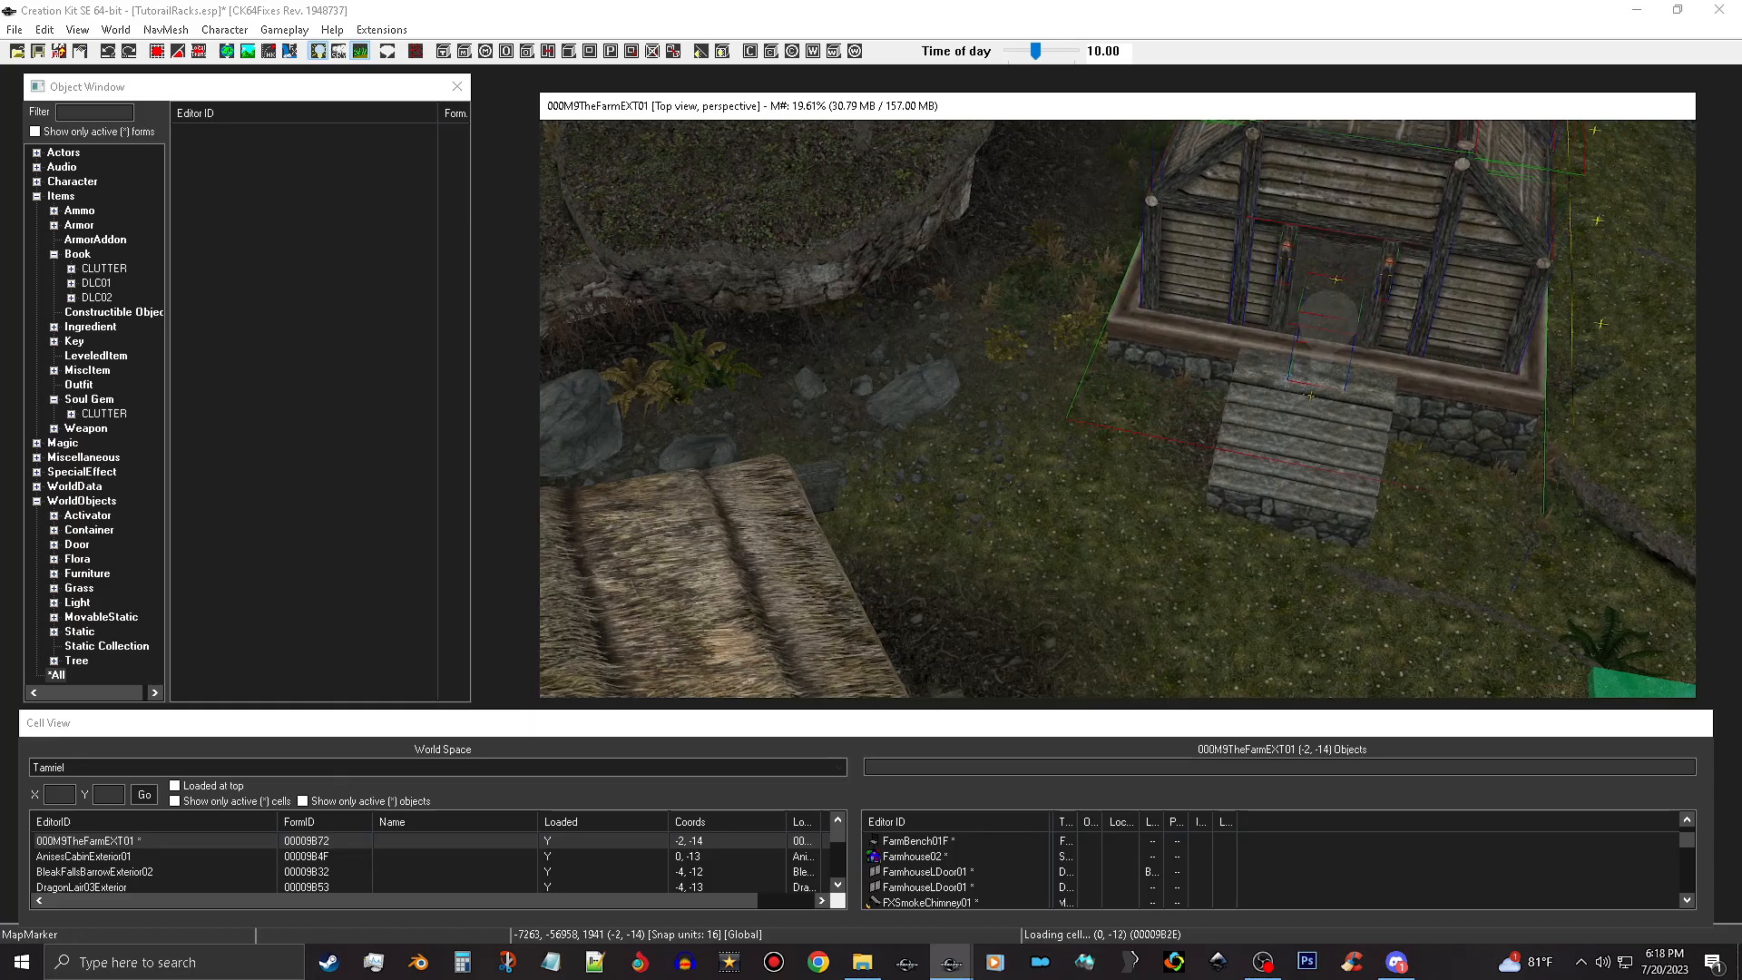
pyautogui.moveTo(1346, 318); pyautogui.dragTo(1297, 504, button='middle')
pyautogui.scroll(10, 1298, 504)
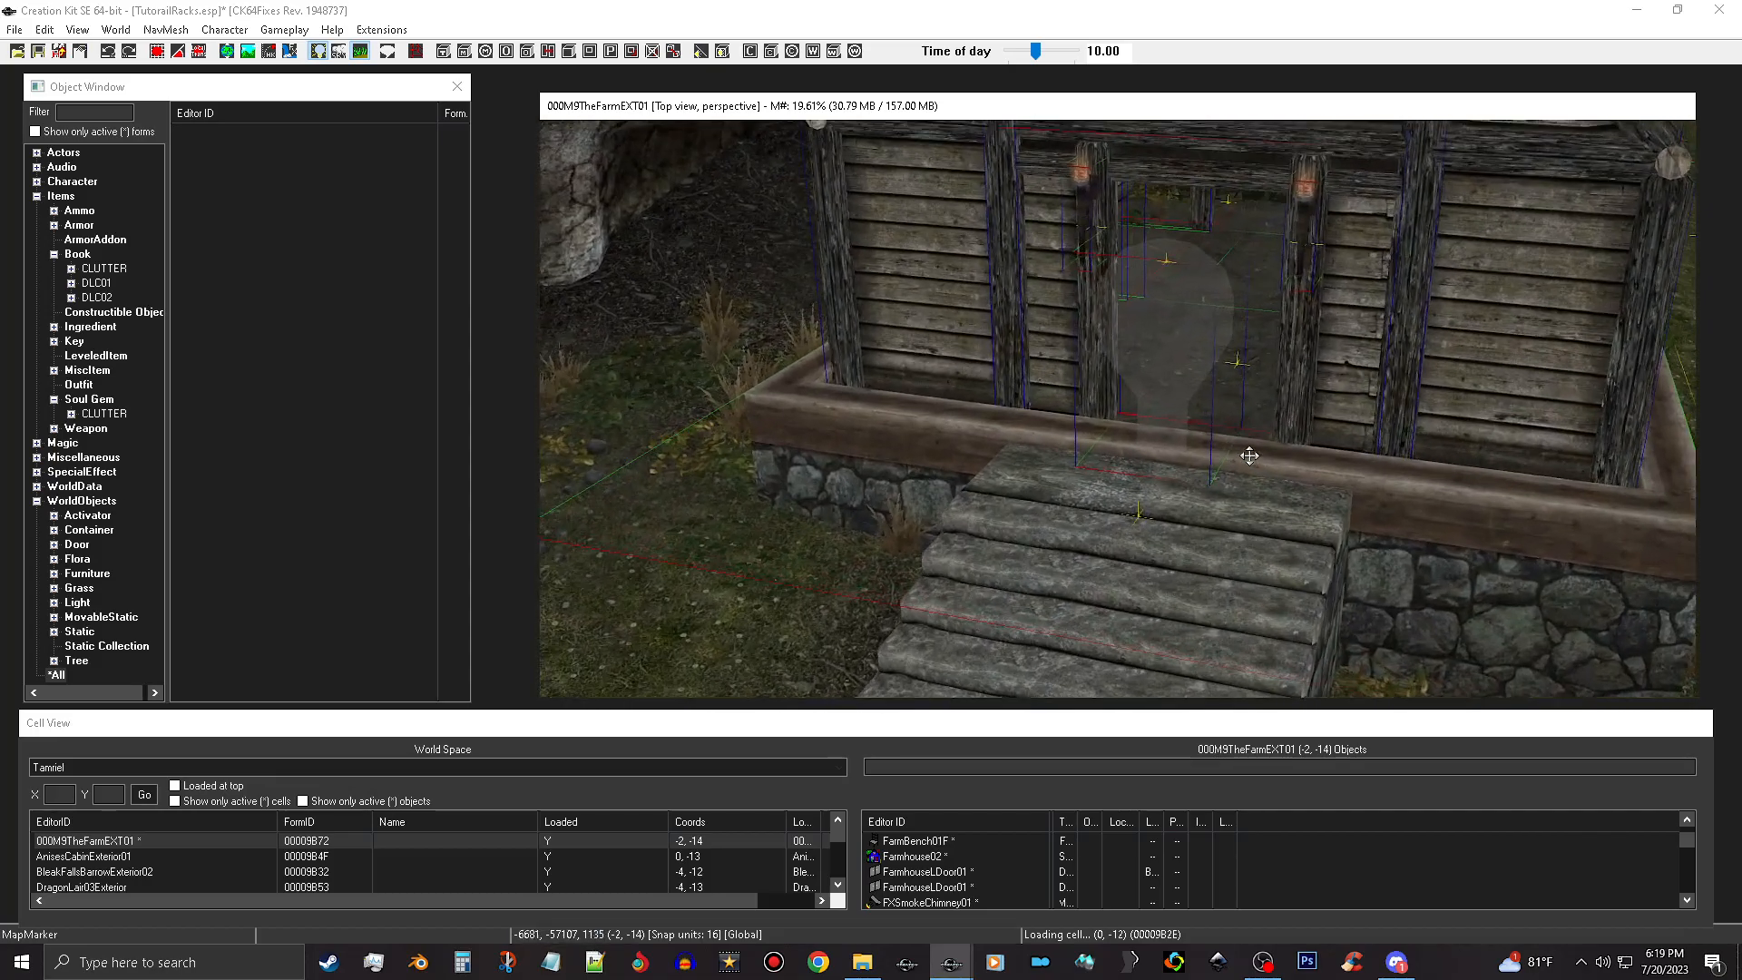
pyautogui.scroll(6, 1280, 333)
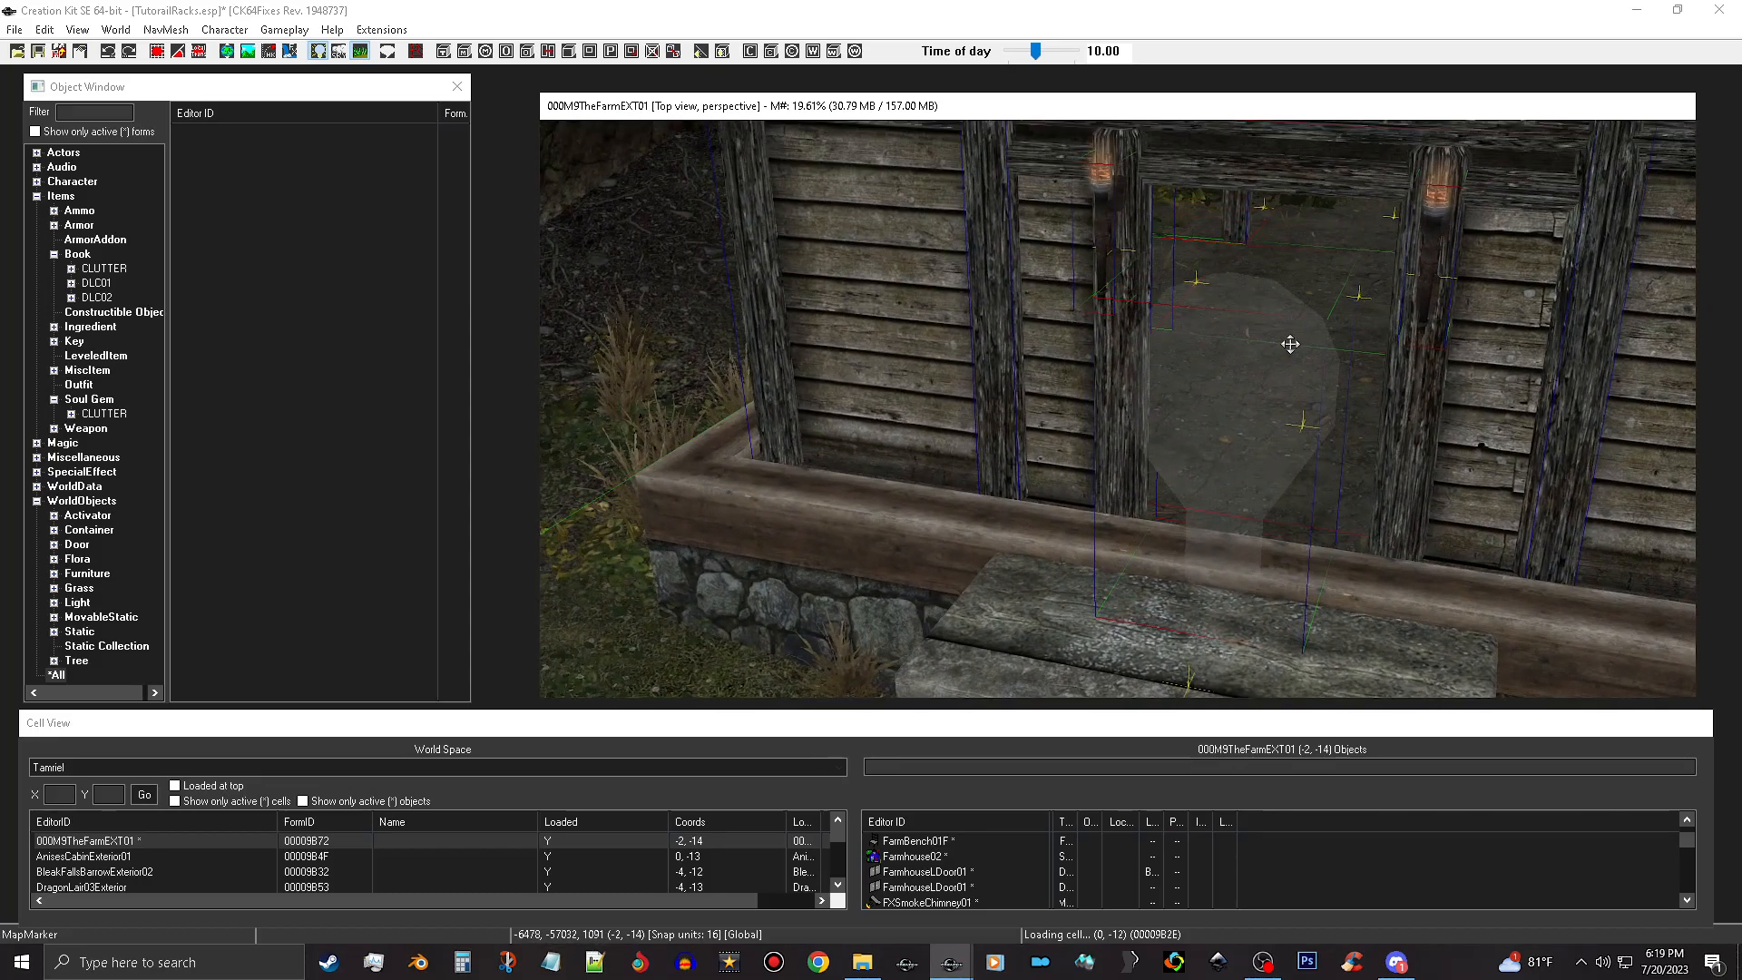
pyautogui.moveTo(1279, 333); pyautogui.dragTo(1303, 279, button='middle')
pyautogui.keyDown('shift'); pyautogui.moveTo(1203, 359); pyautogui.dragTo(1108, 508, button='middle'); pyautogui.keyUp('shift')
pyautogui.keyDown('shift'); pyautogui.moveTo(1036, 583); pyautogui.dragTo(1264, 443, button='middle'); pyautogui.keyUp('shift')
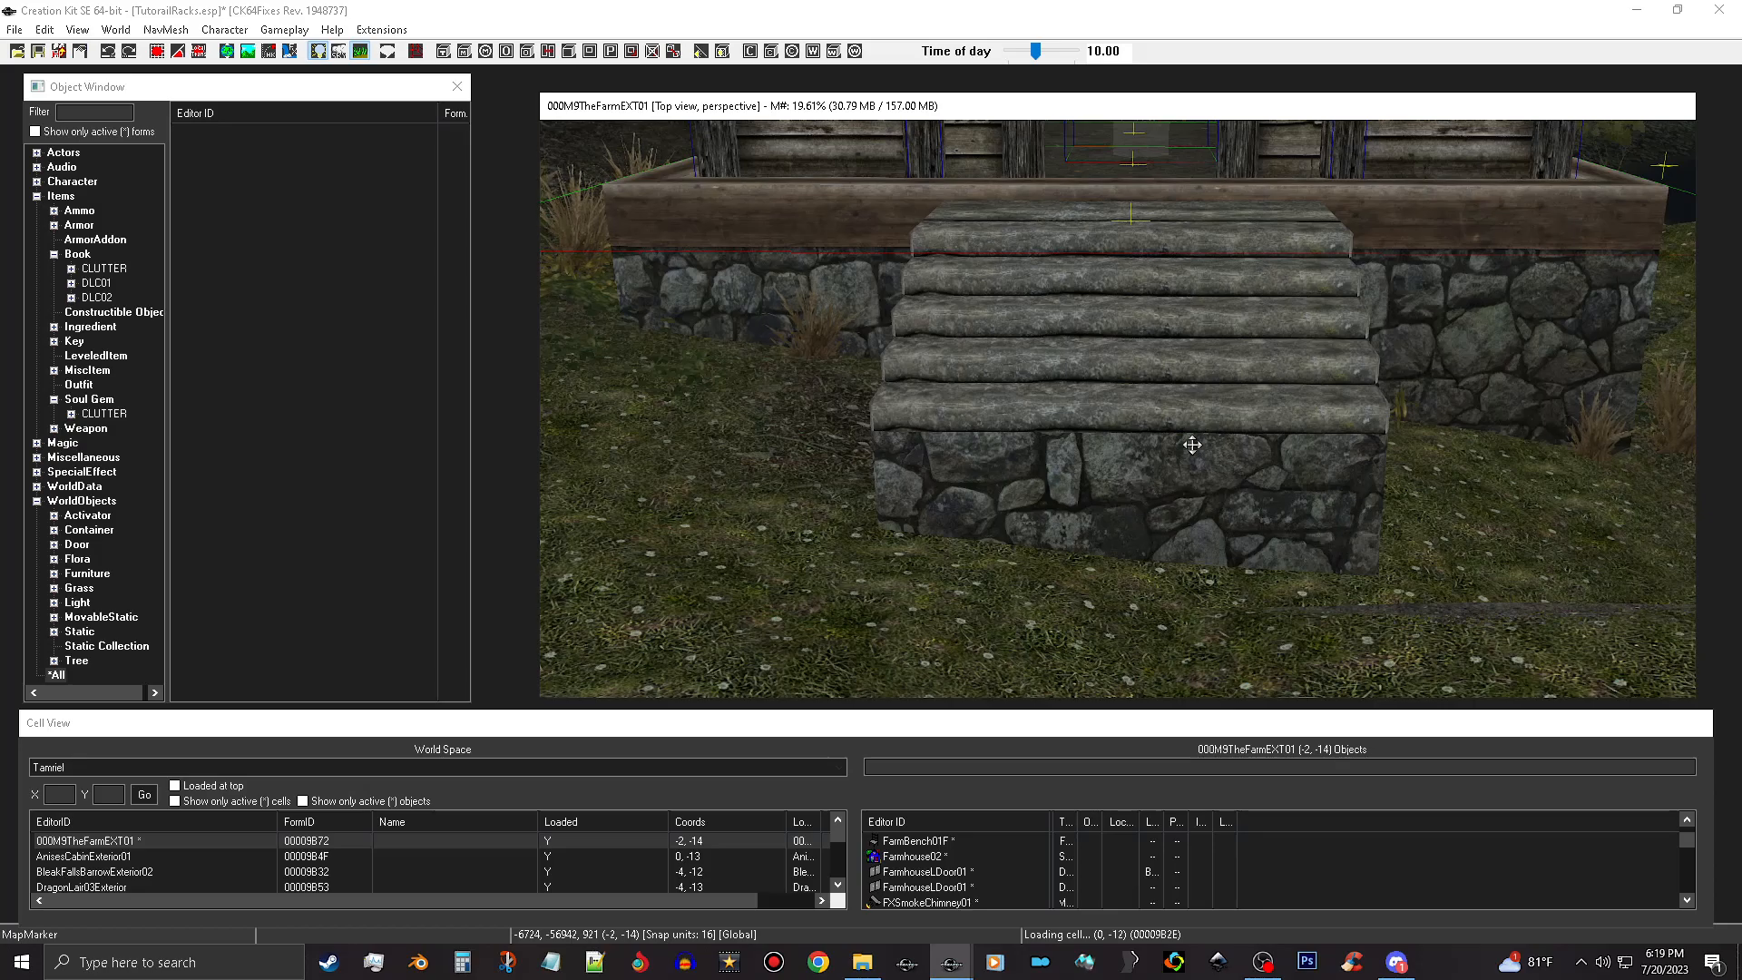
pyautogui.keyDown('shift'); pyautogui.moveTo(1201, 418); pyautogui.dragTo(1175, 415, button='middle'); pyautogui.keyUp('shift')
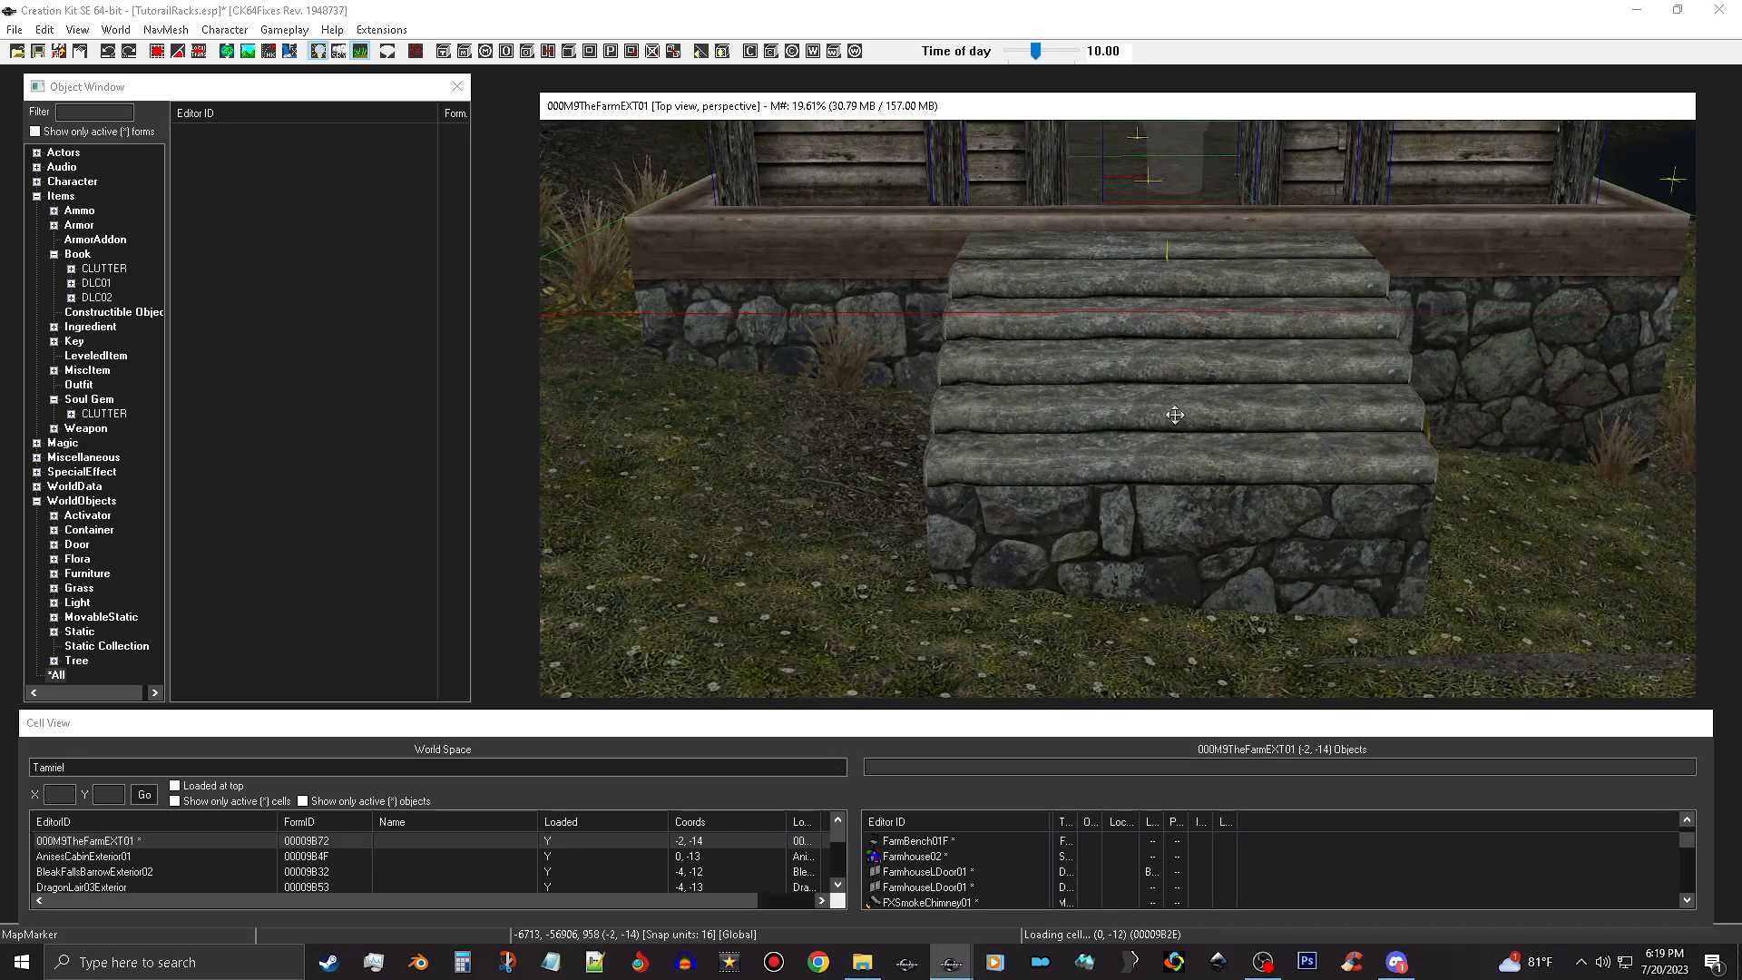
pyautogui.moveTo(1175, 416); pyautogui.dragTo(1175, 517)
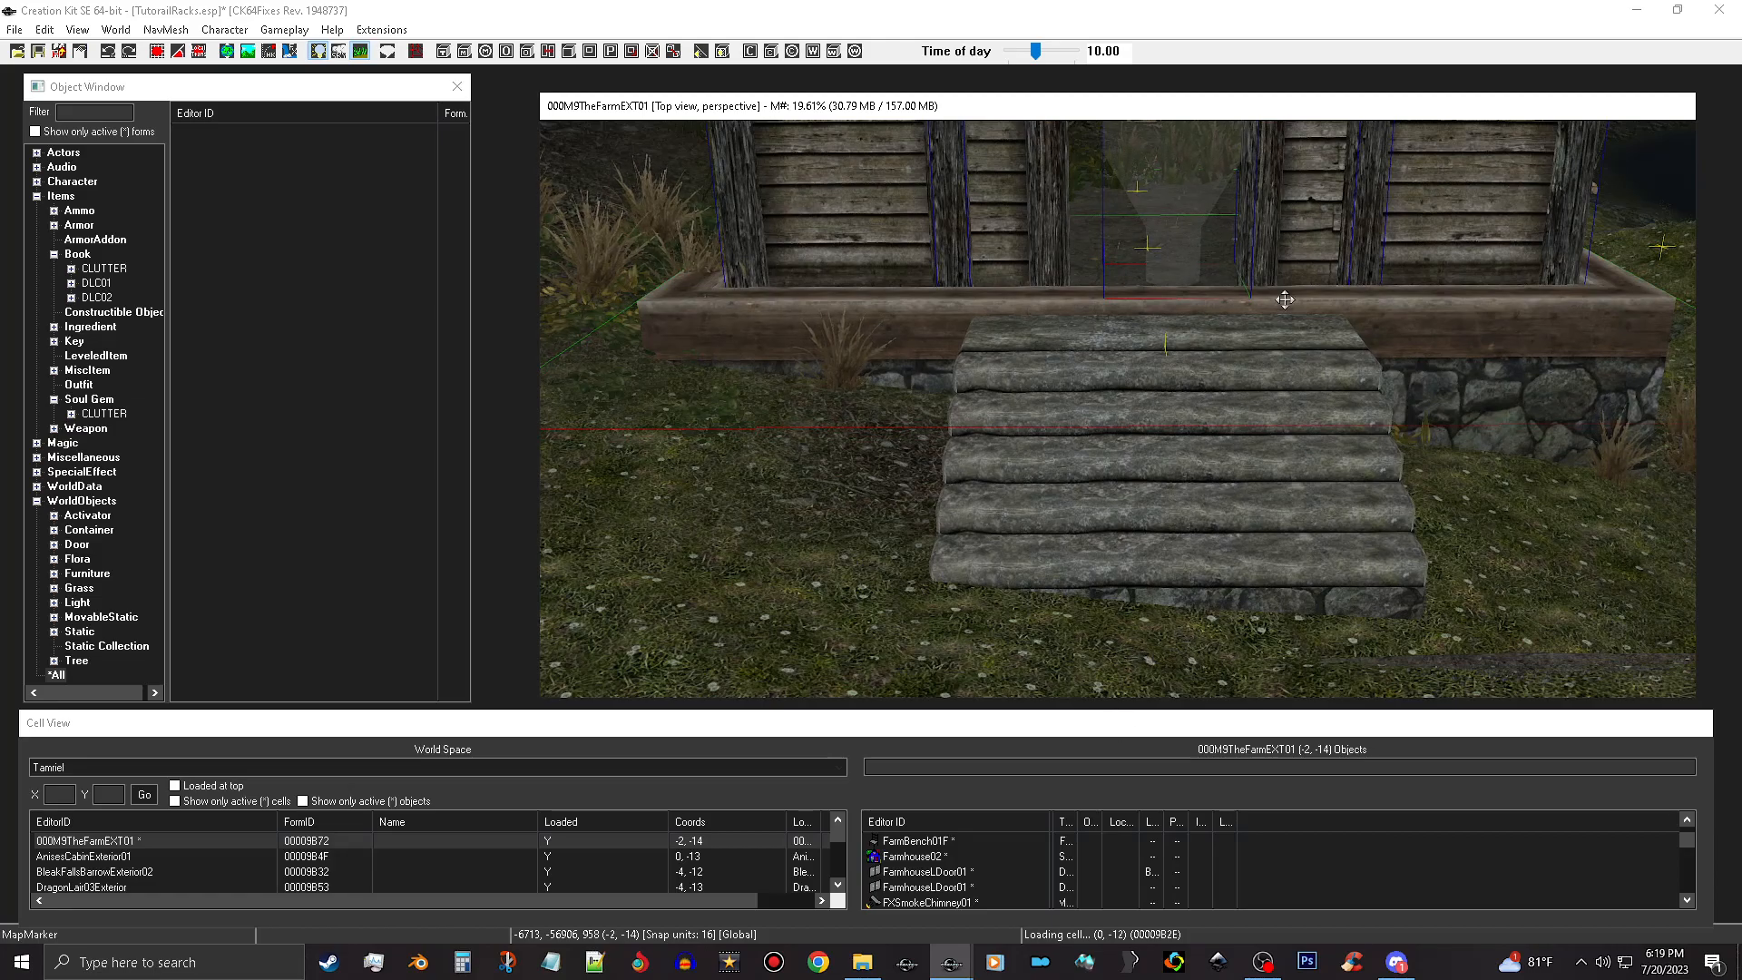
# Examine the front doorway, the ground inside the warehouse and how the steps meet the terrain.
pyautogui.moveTo(1221, 297); pyautogui.dragTo(1206, 423, button='middle')
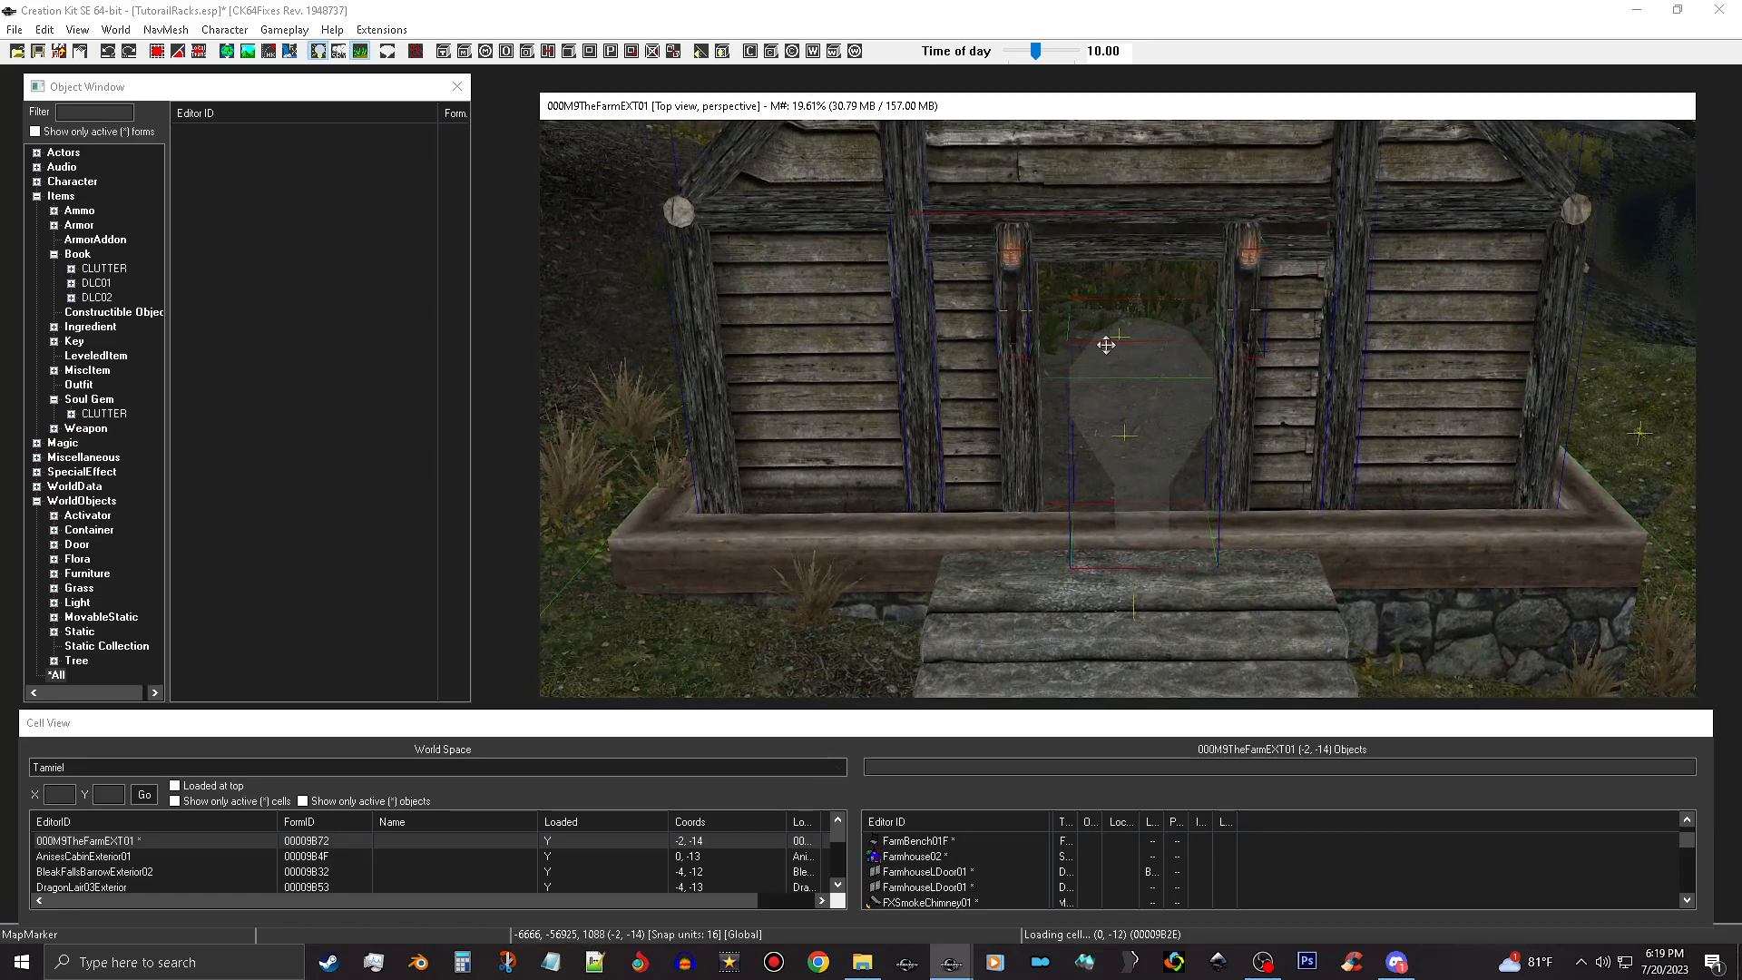
pyautogui.scroll(10, 1187, 328)
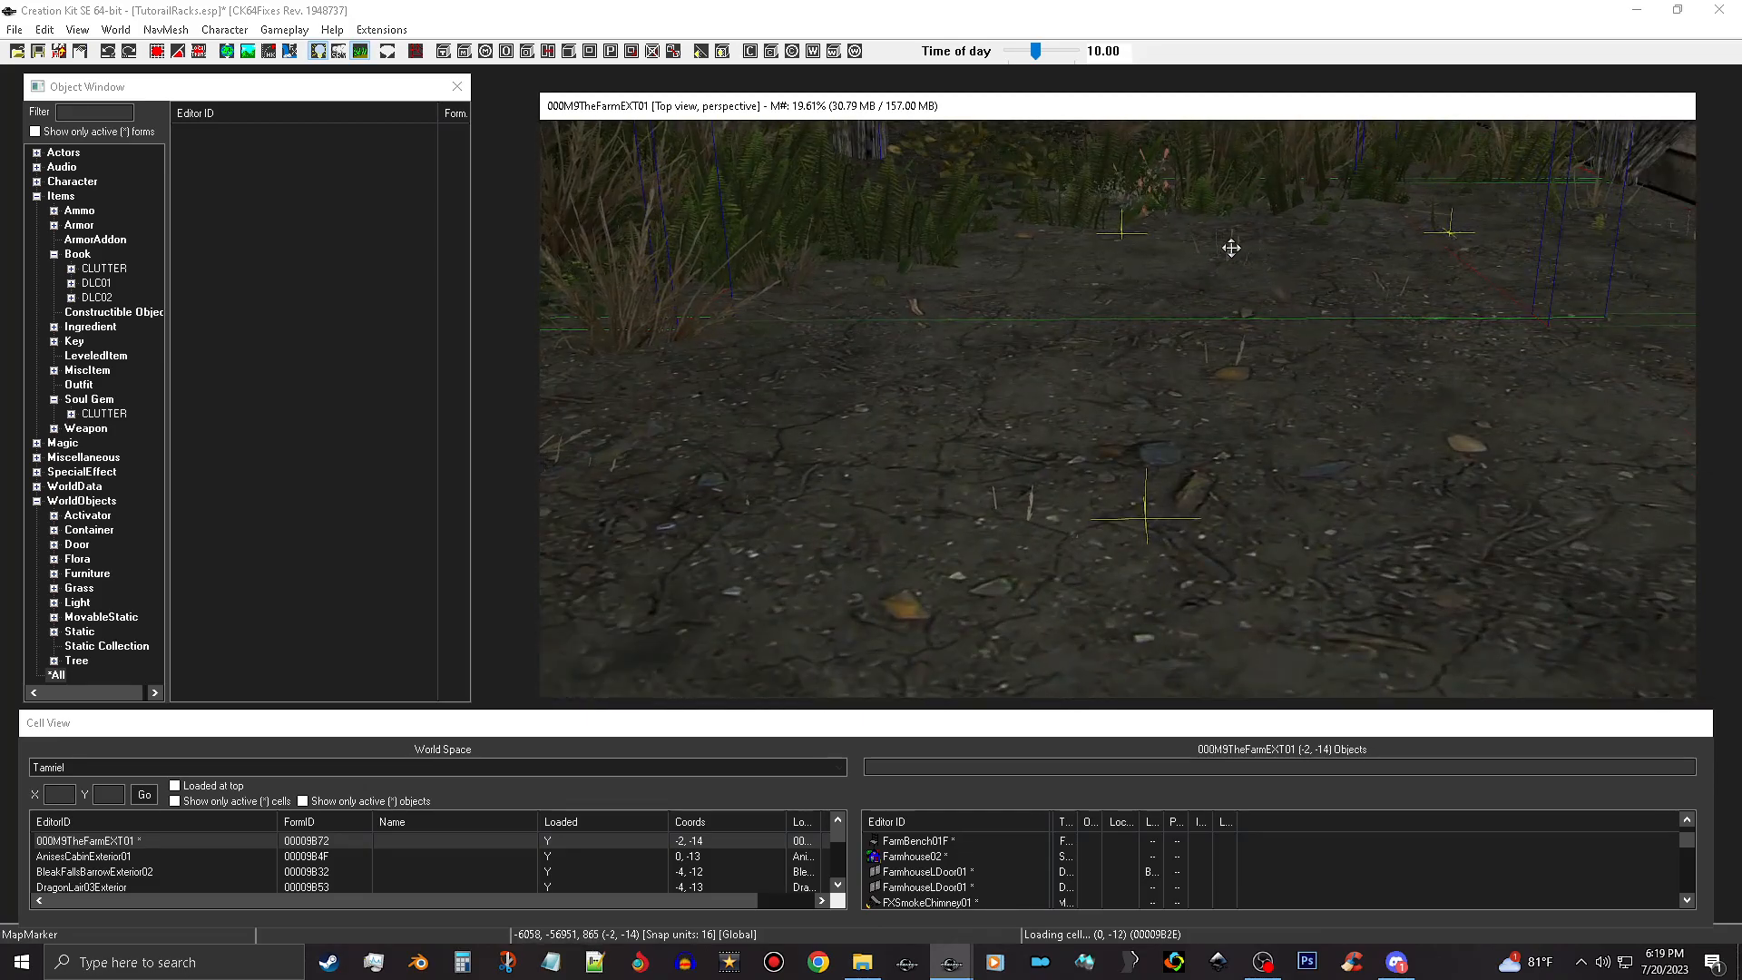
pyautogui.moveTo(1231, 248); pyautogui.dragTo(1263, 280, button='middle')
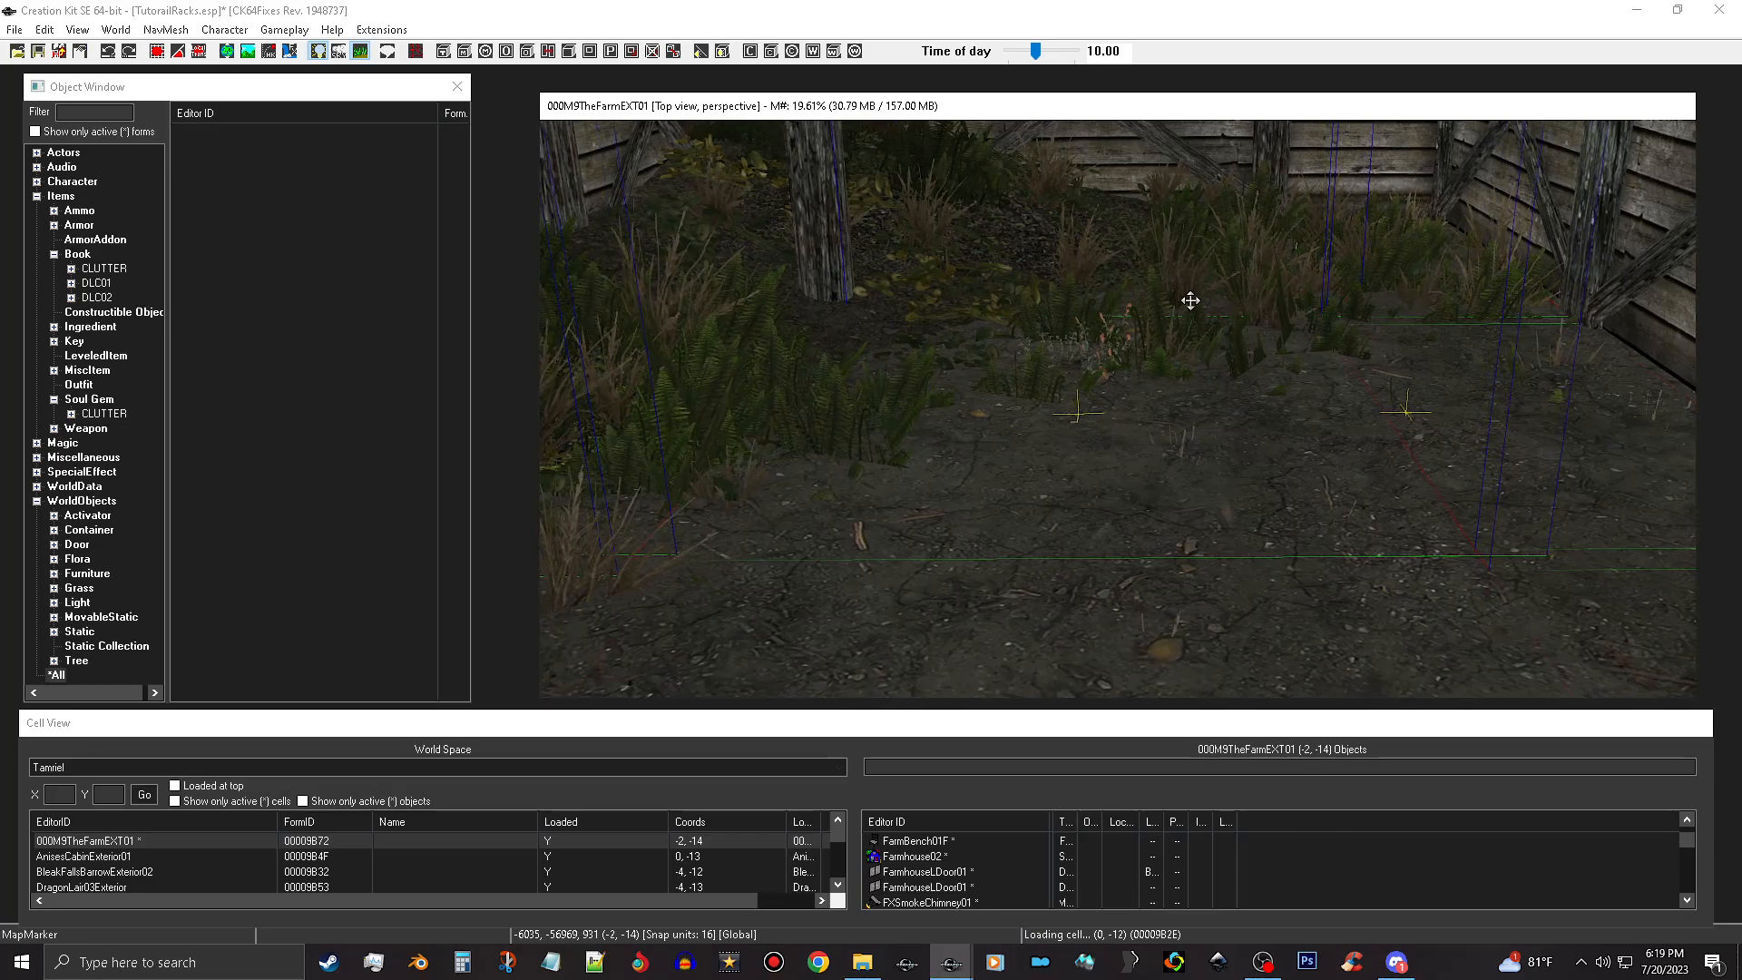
pyautogui.scroll(-10, 1263, 354)
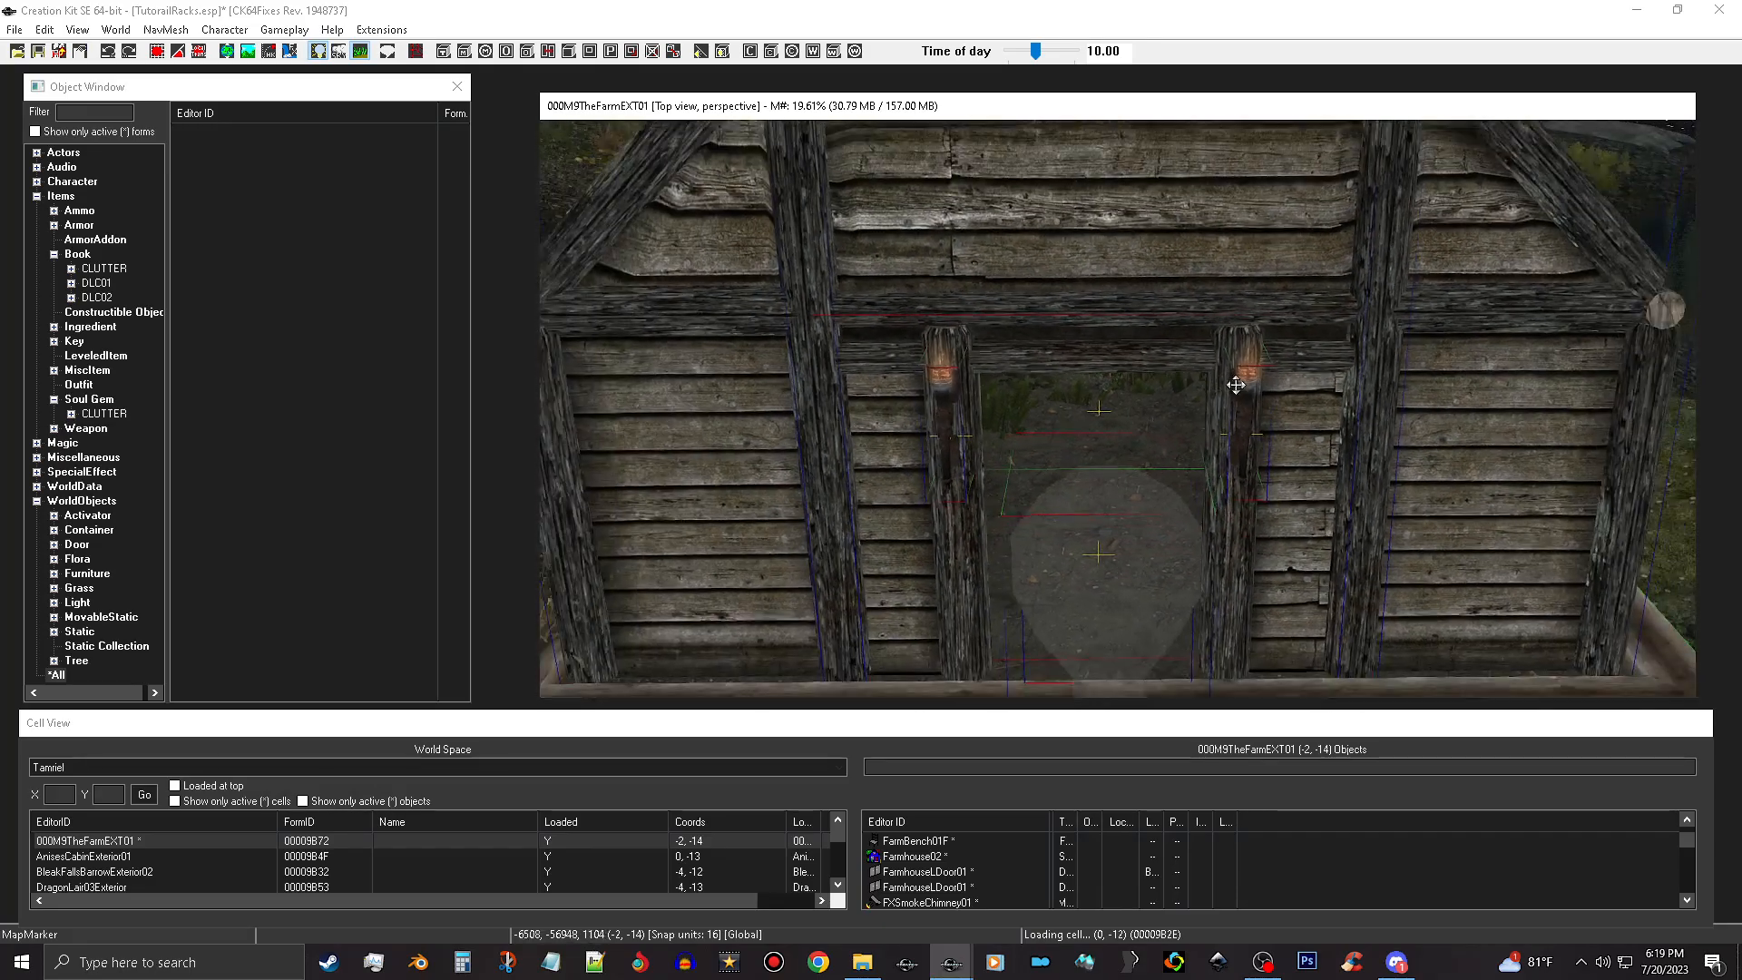
pyautogui.moveTo(1194, 502); pyautogui.dragTo(1201, 404, button='middle')
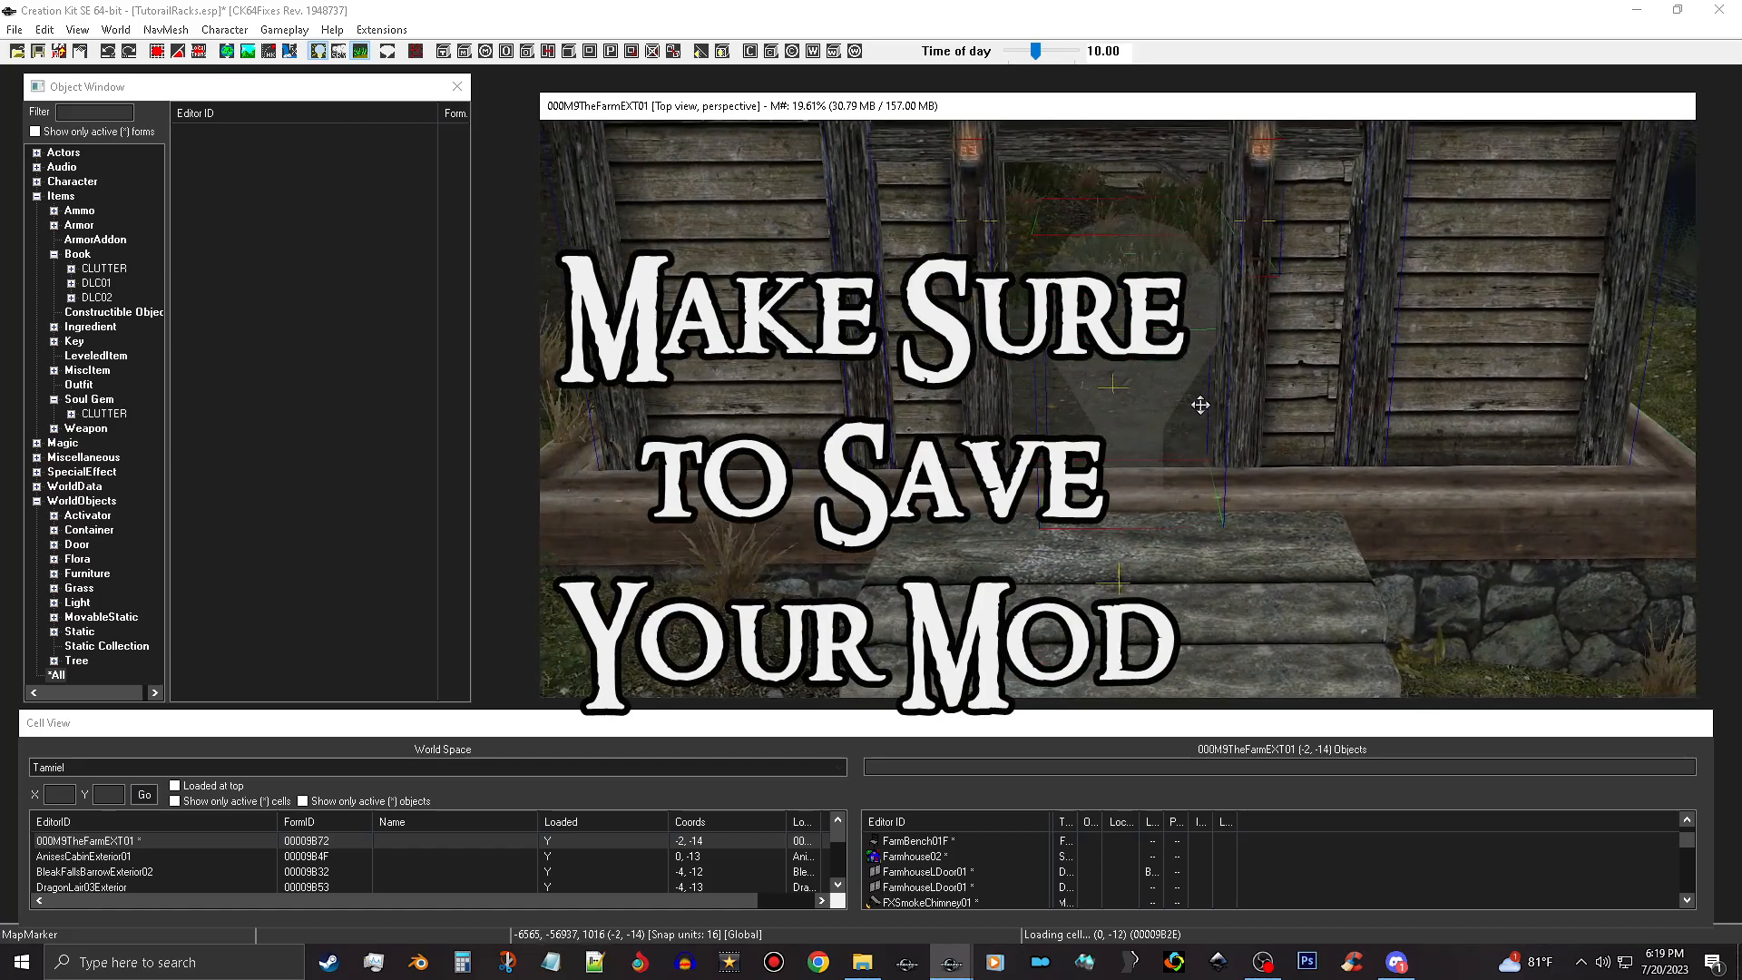
pyautogui.scroll(-10, 1225, 352)
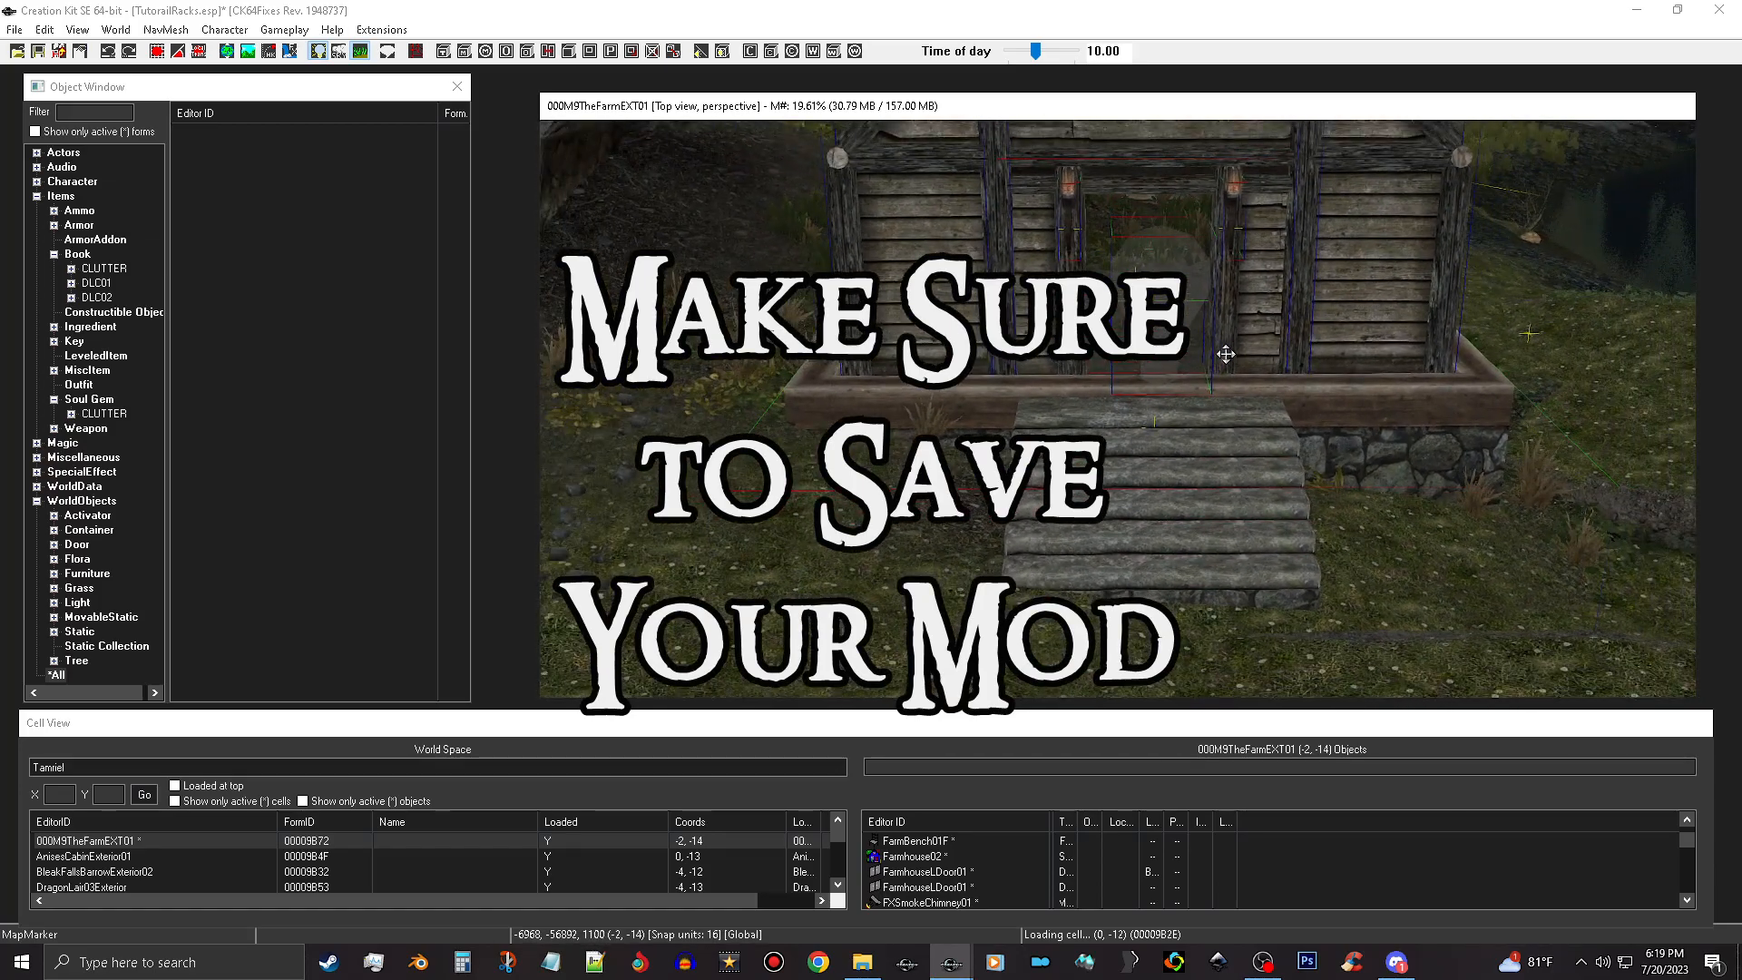